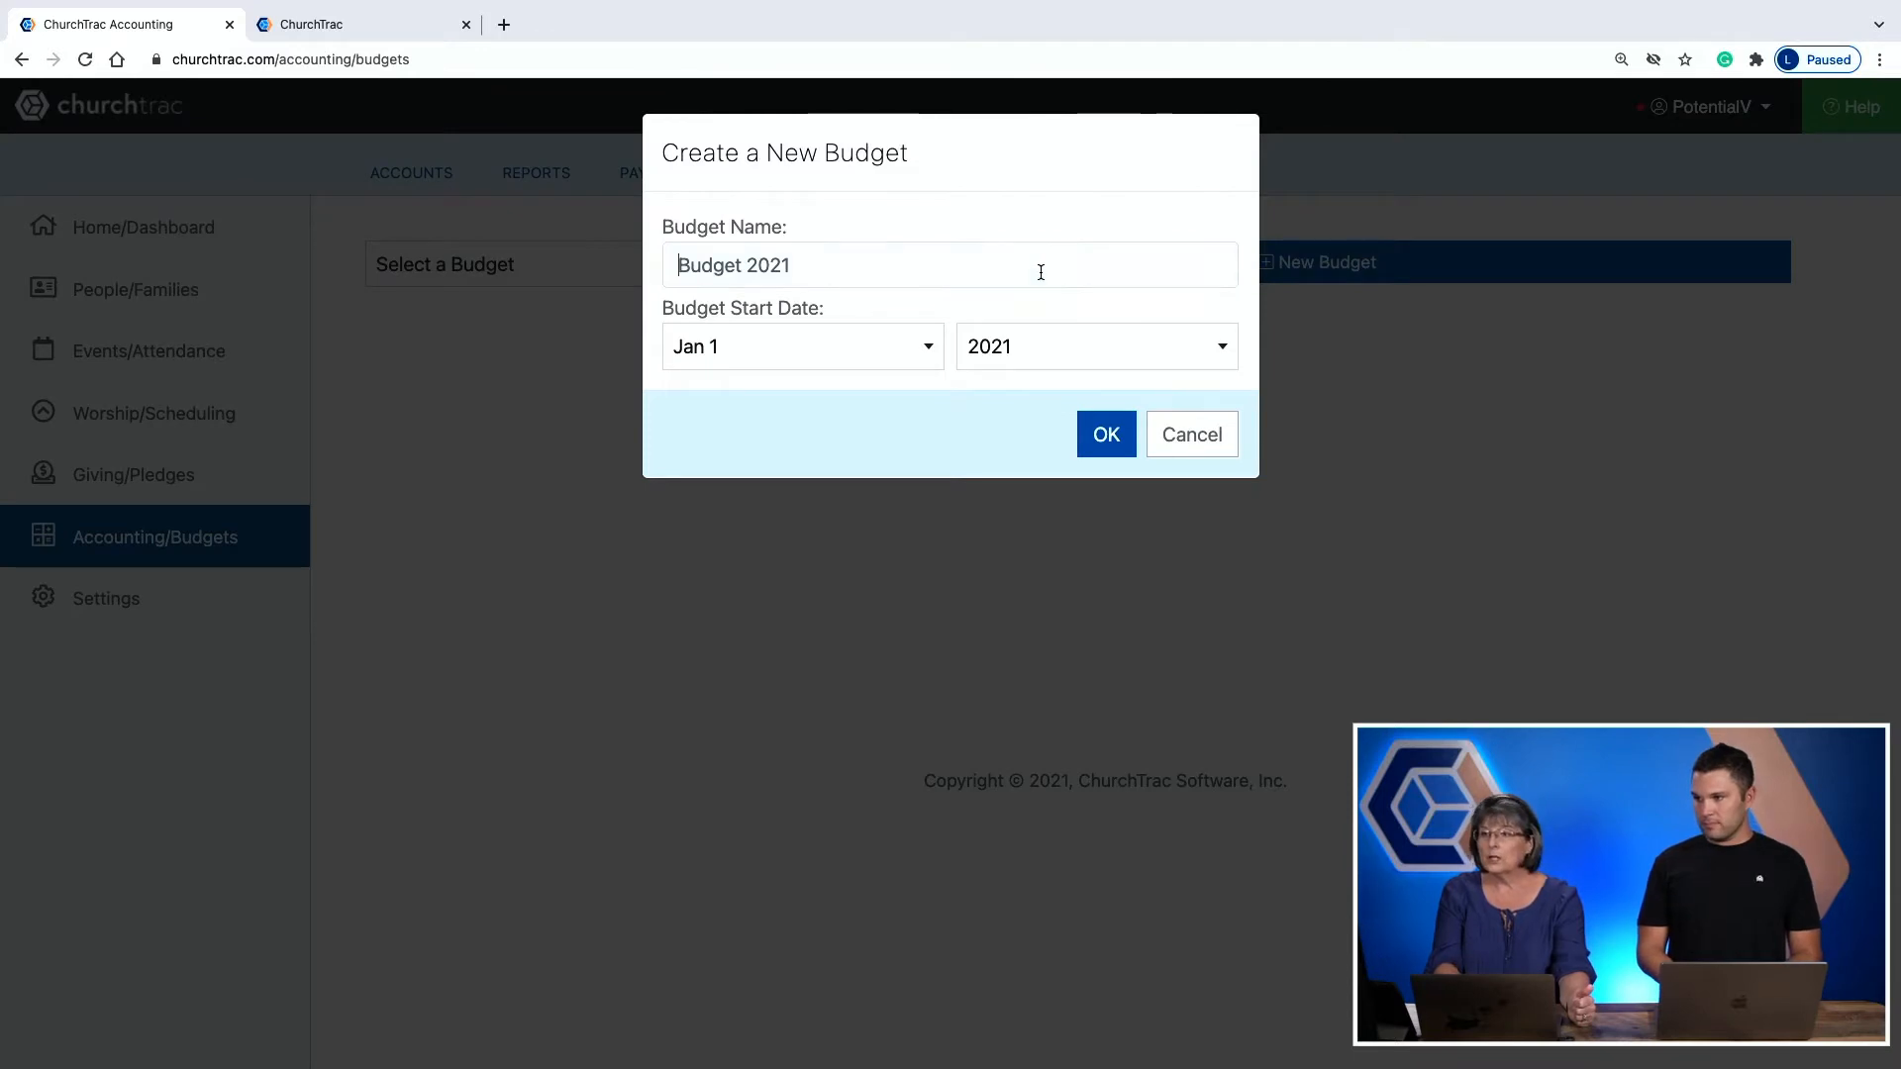
Create a new budget named "Budget 2022" with a start date of Jan 1, 2022
{"action": "type", "text": "Budget 2022"}
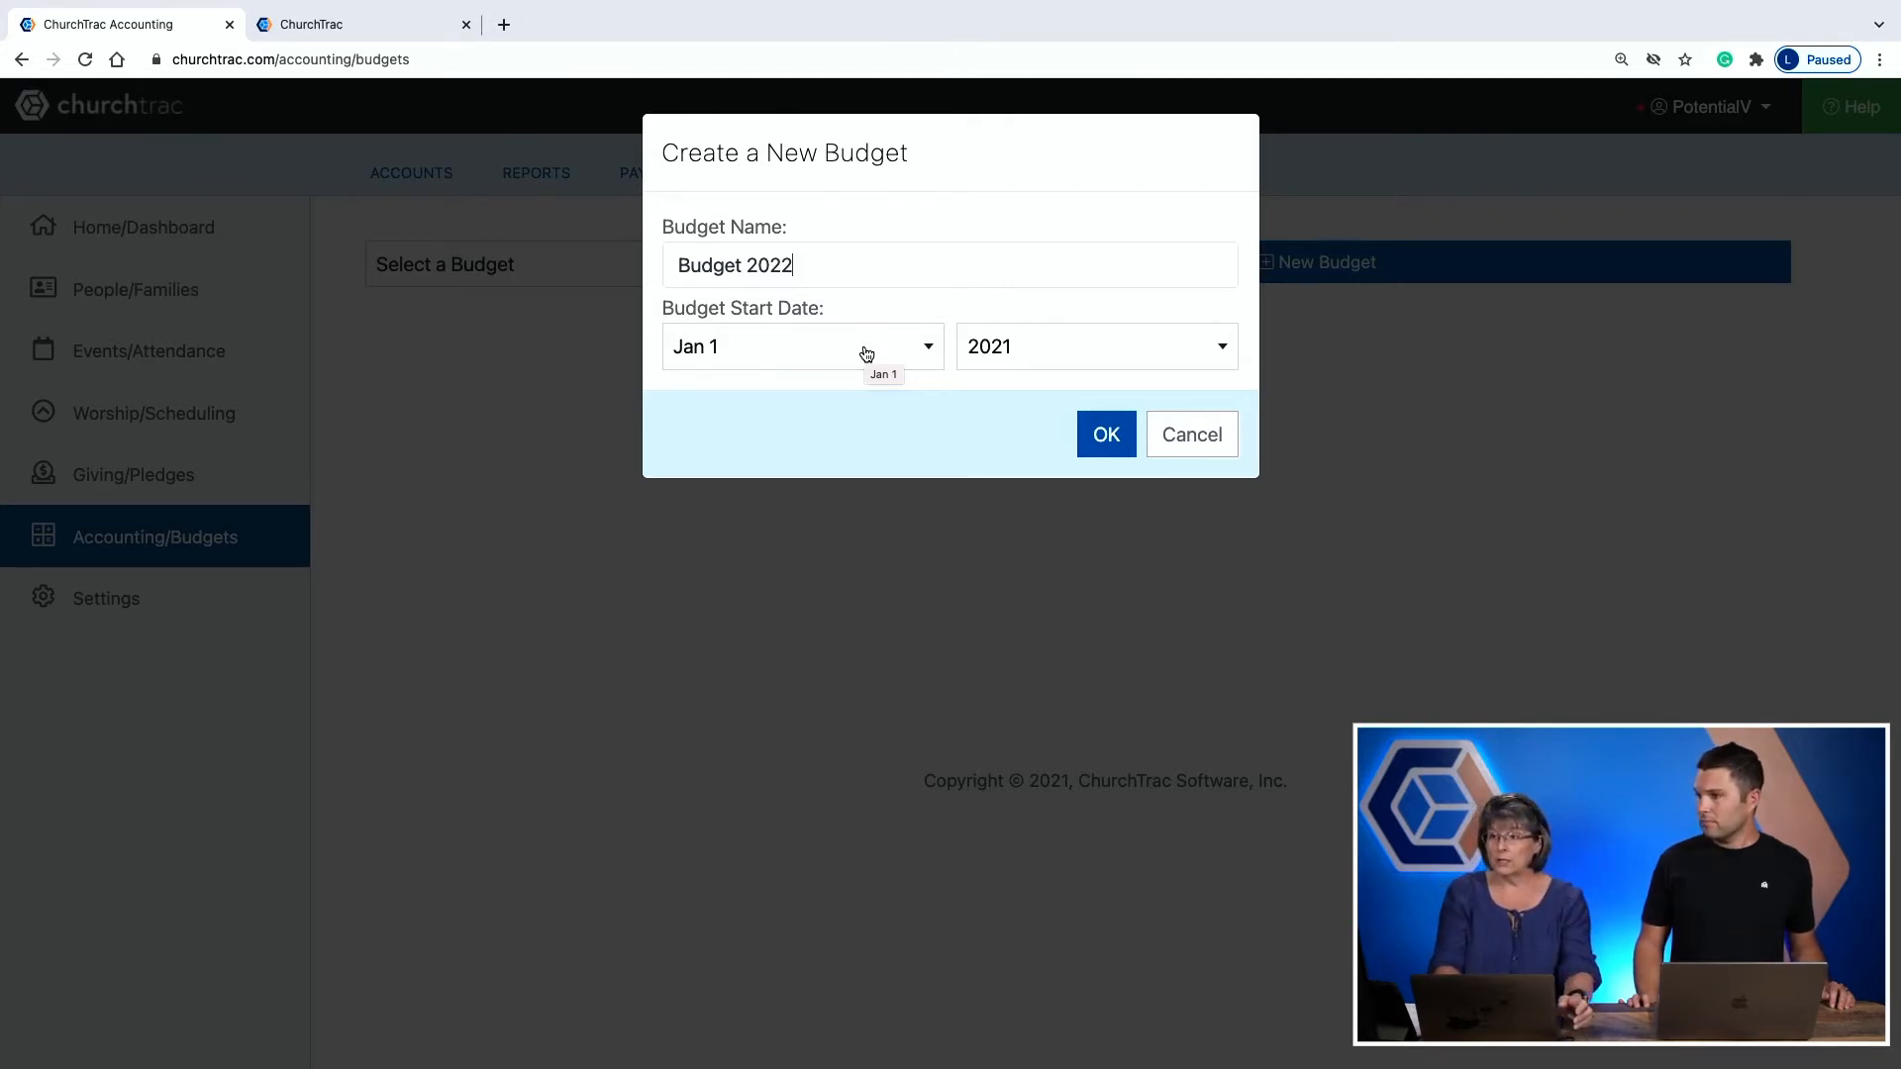
{"action": "left_click", "coordinate": [1034, 359]}
{"action": "left_click", "coordinate": [1002, 606]}
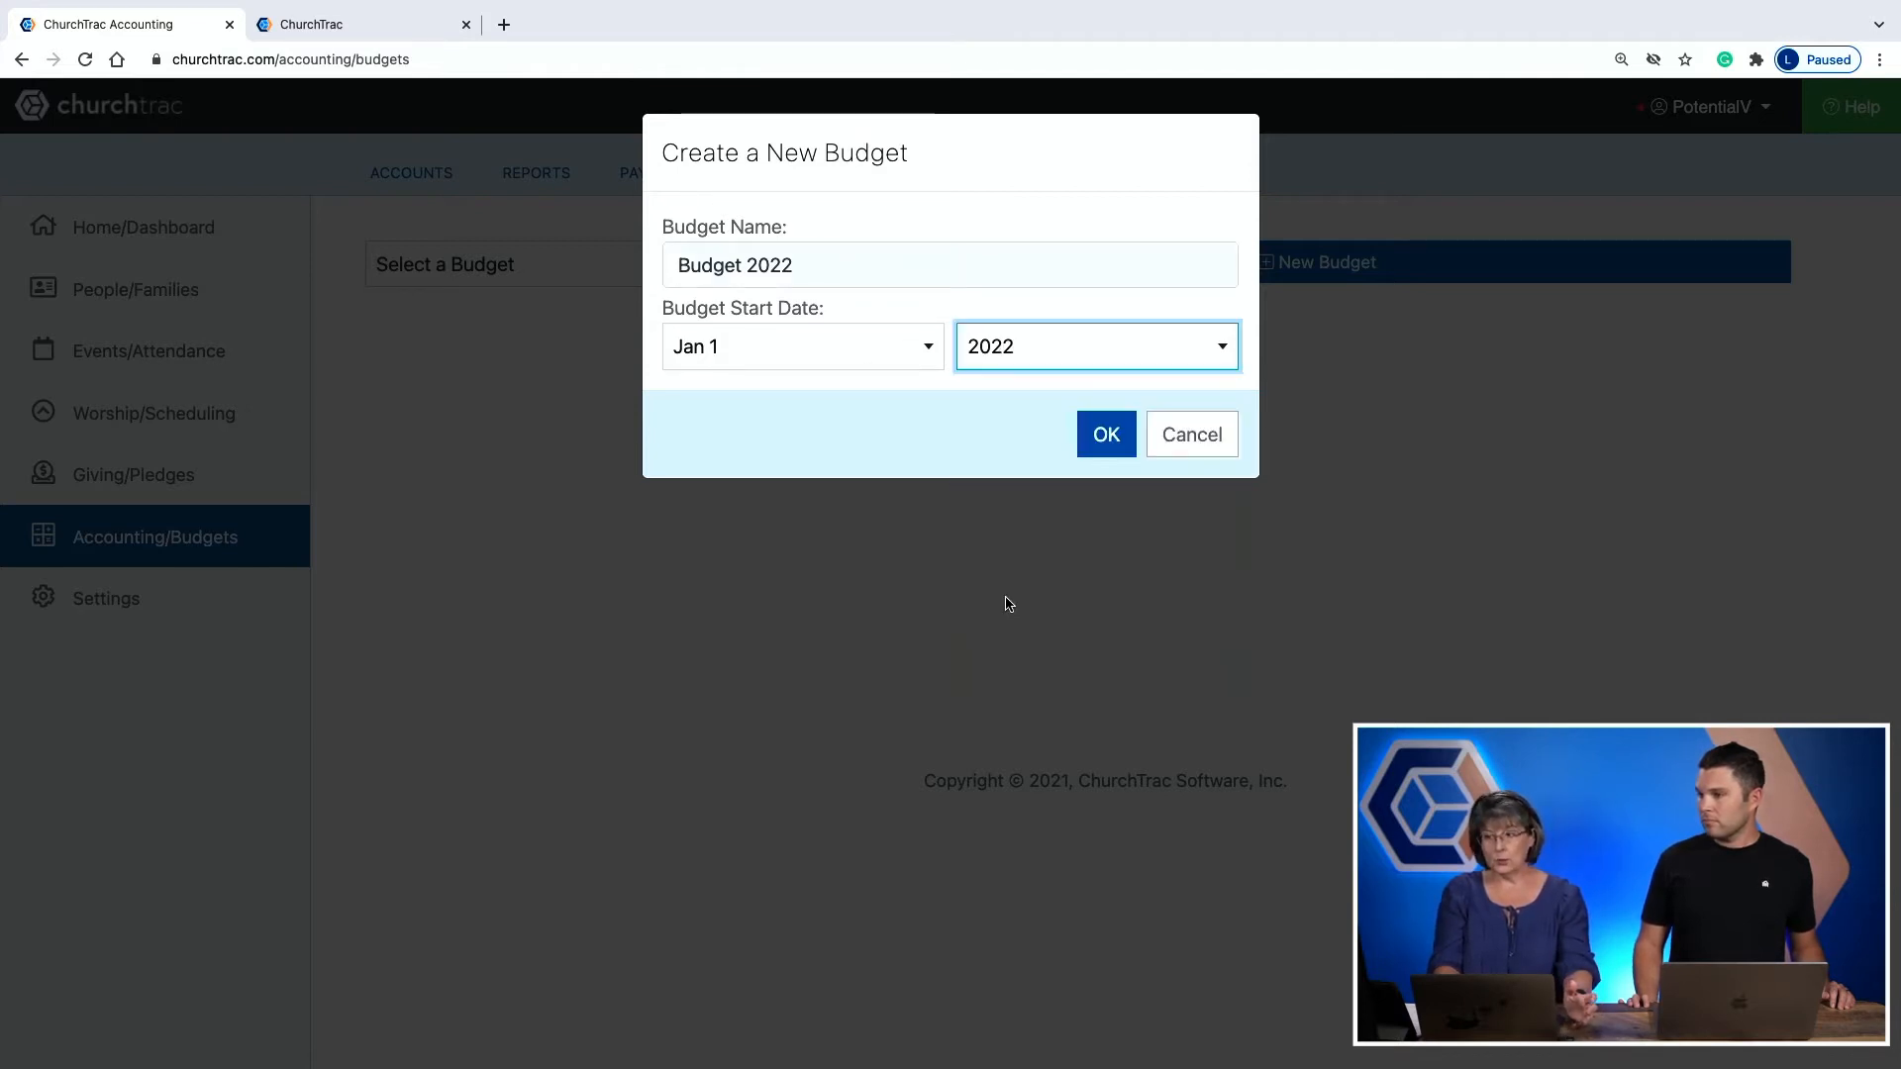
{"action": "left_click", "coordinate": [866, 368]}
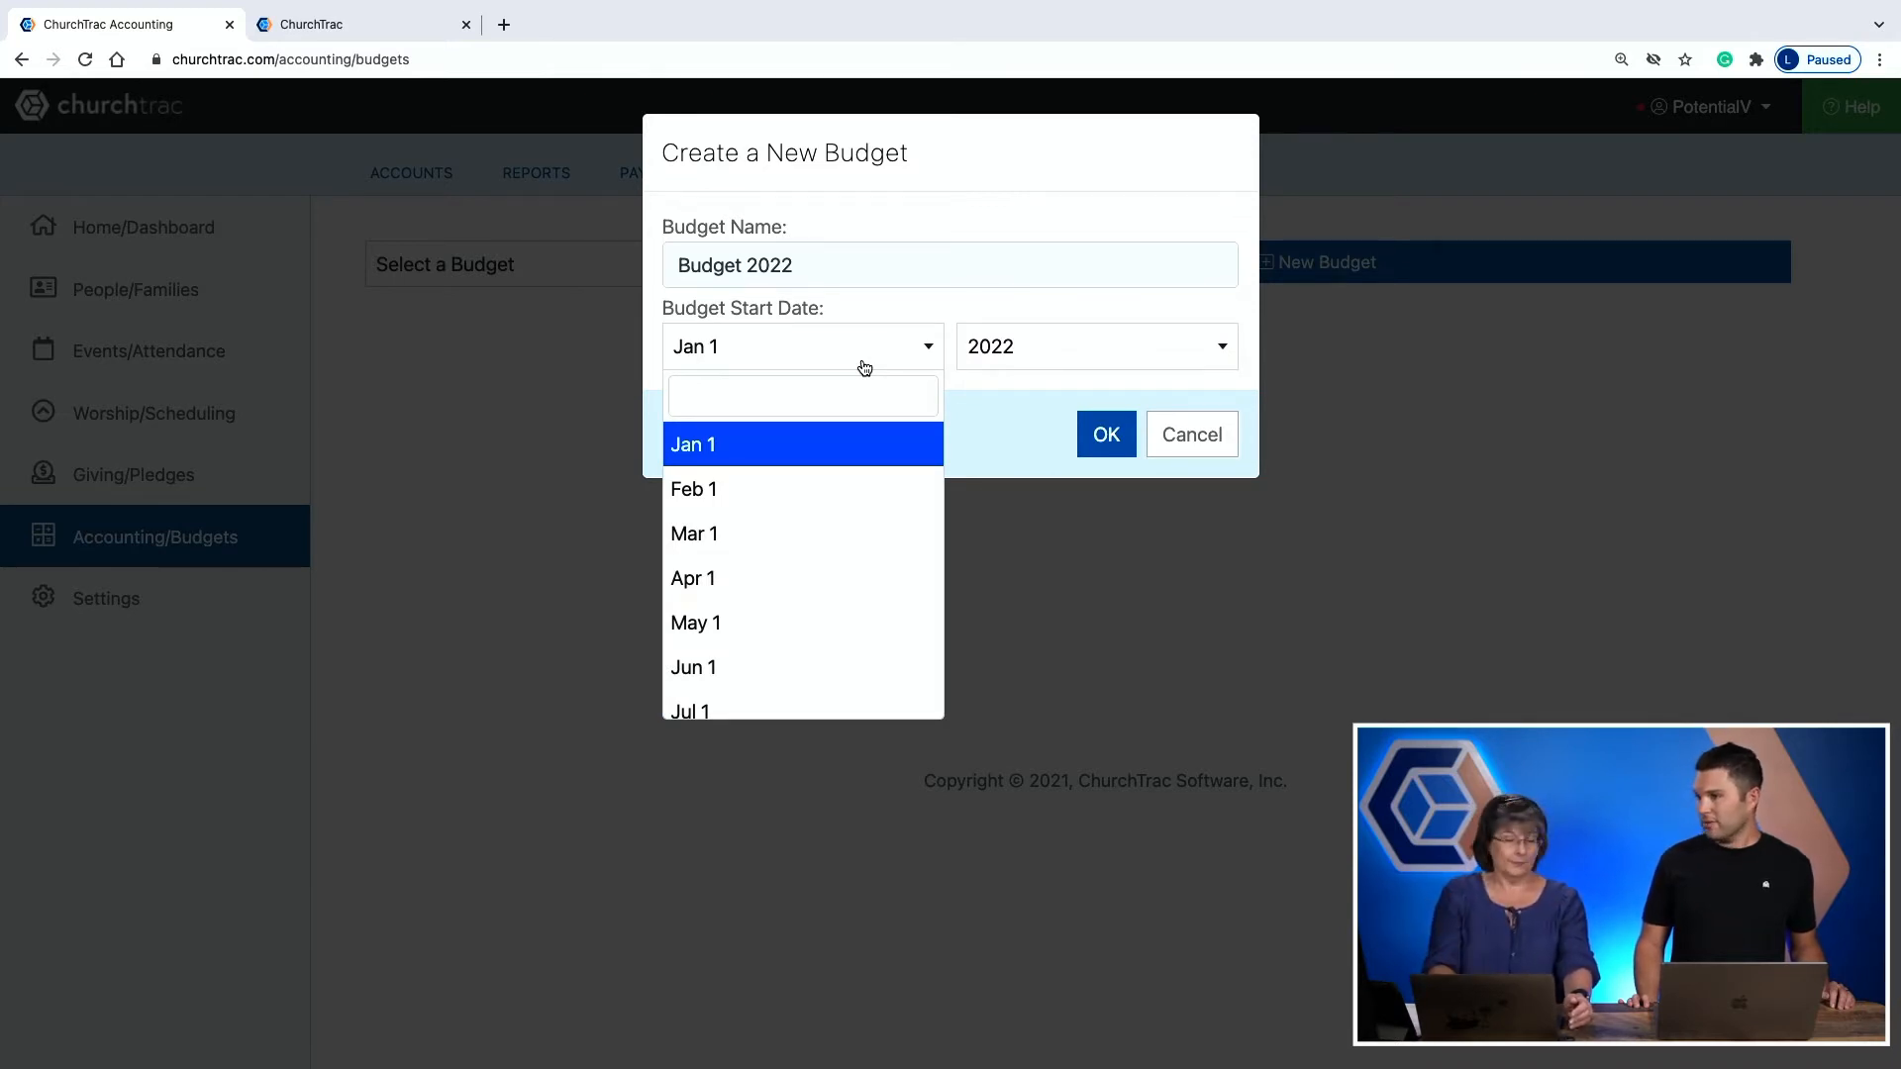
{"action": "left_click", "coordinate": [1009, 424]}
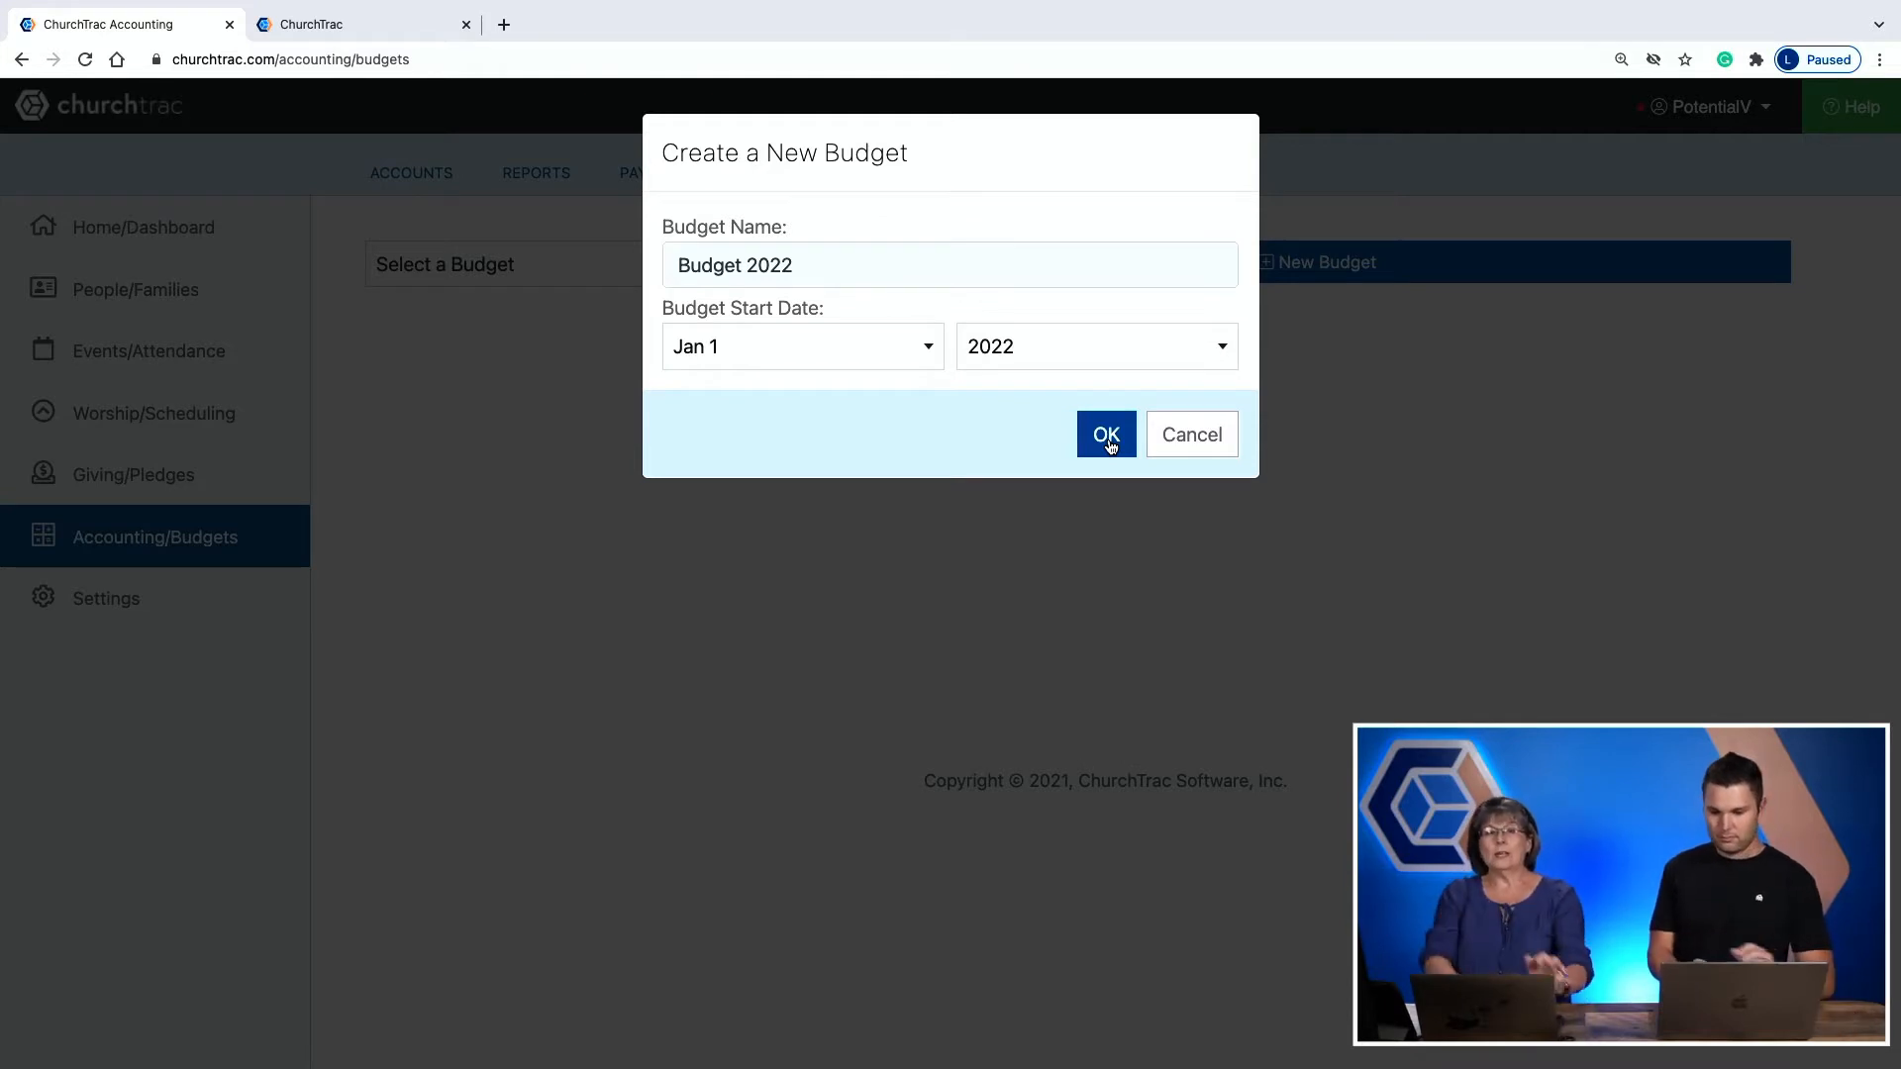
{"action": "left_click", "coordinate": [1107, 441]}
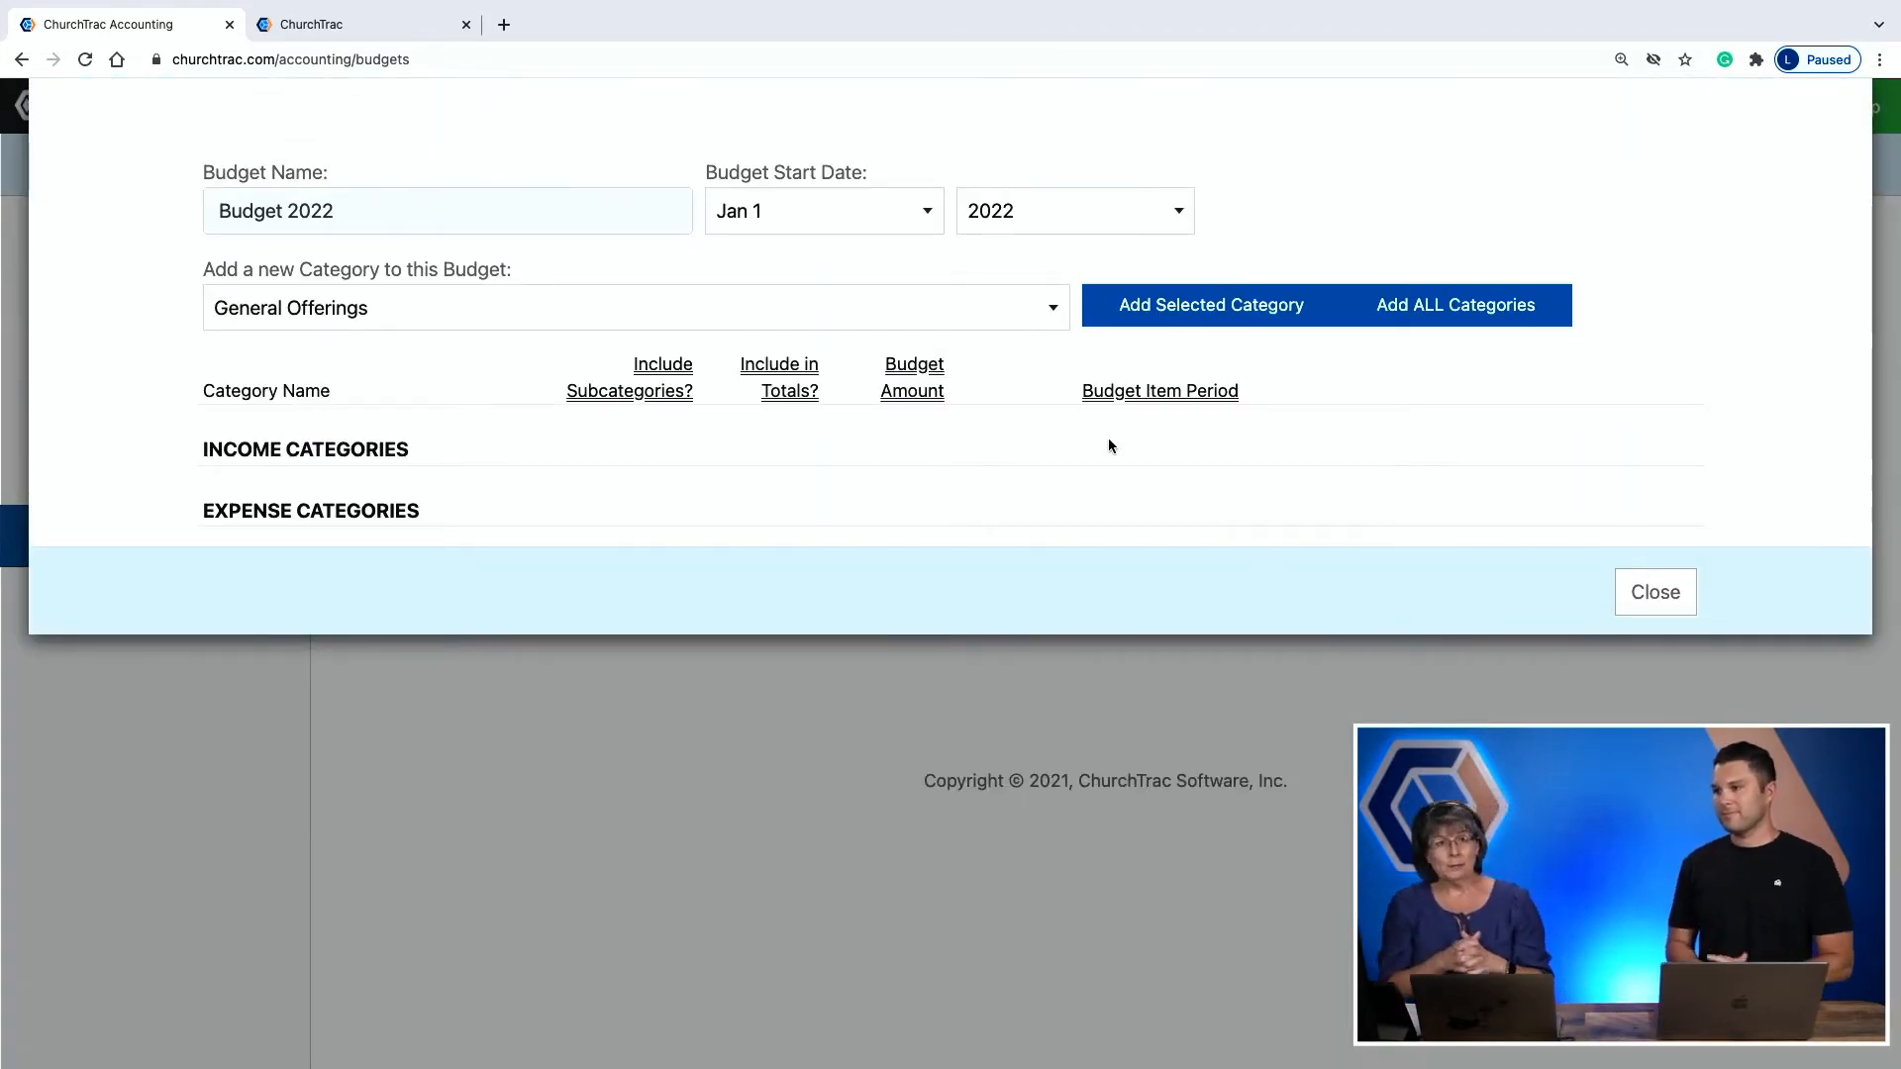
Add all categories, parents plus subcategories, to the 2022 budget
{"action": "left_click", "coordinate": [1053, 308]}
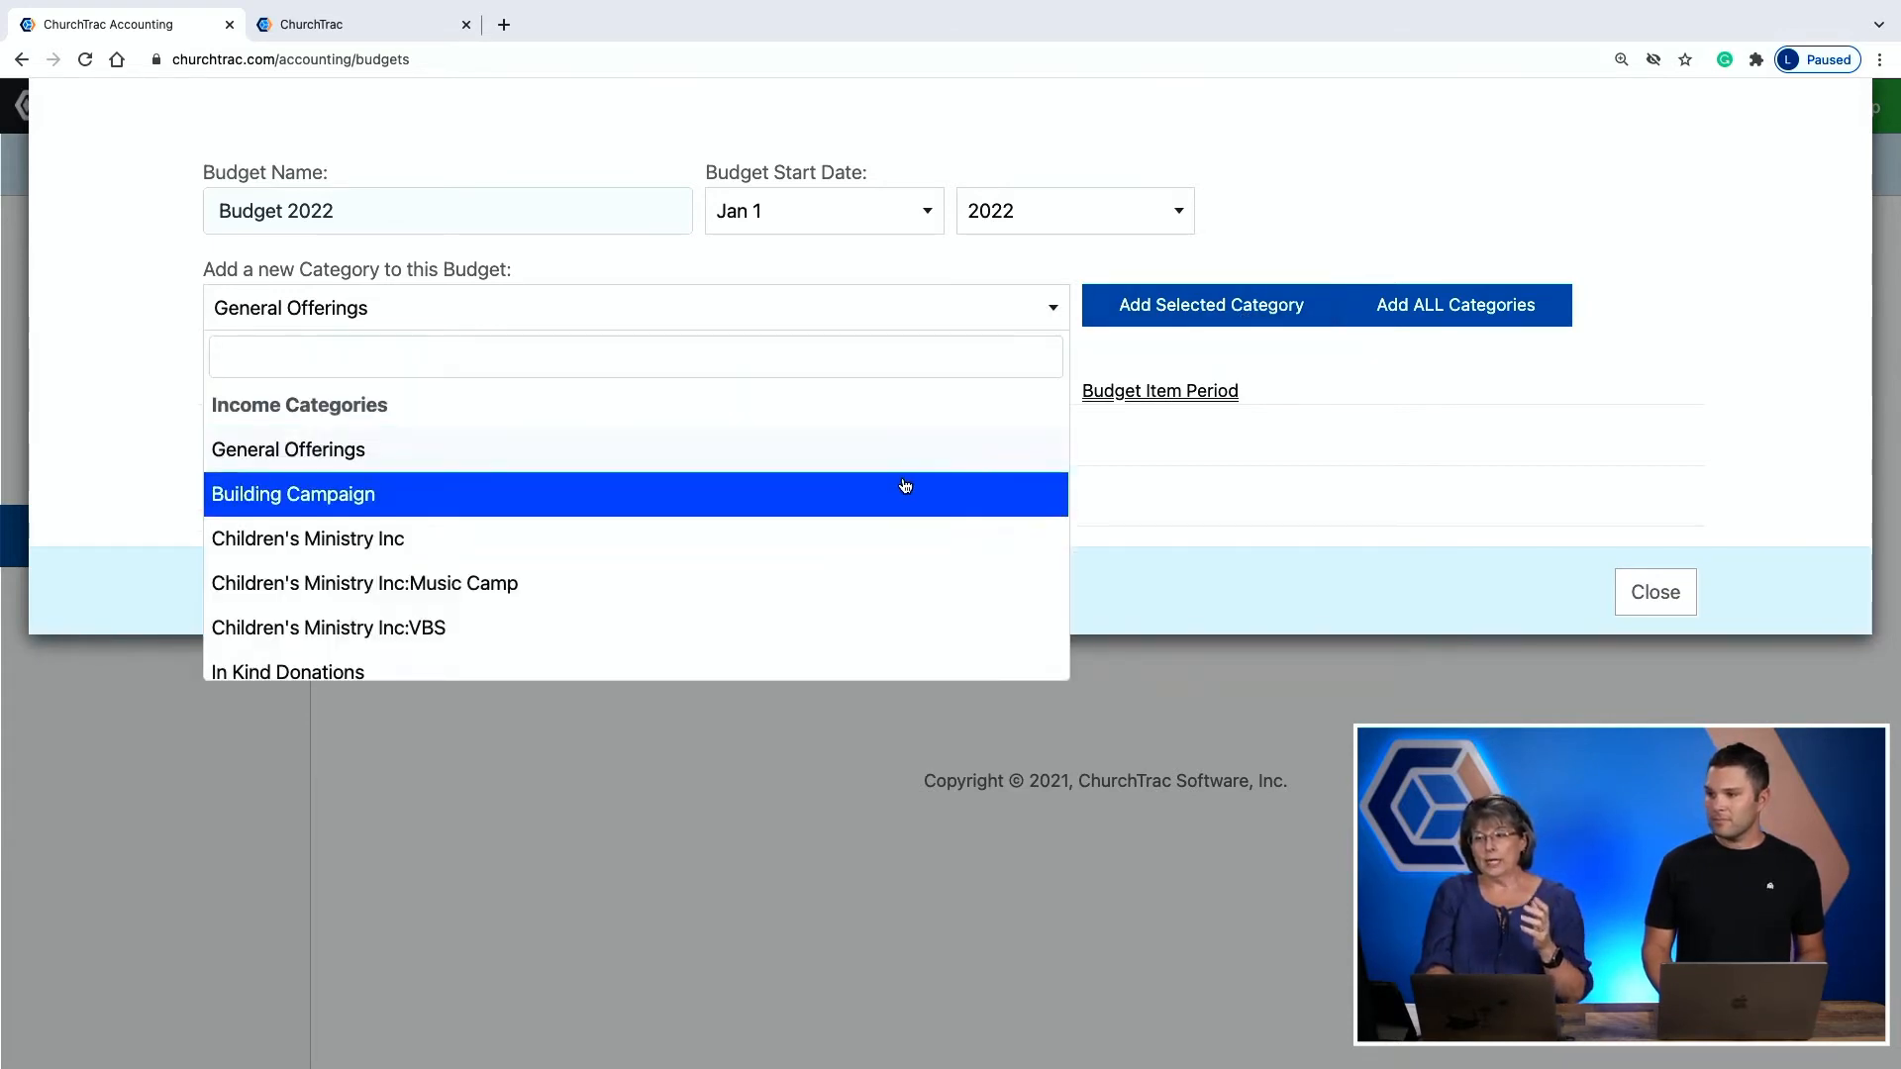
{"action": "scroll", "coordinate": [904, 487], "scroll_direction": "down", "scroll_amount": 5}
{"action": "scroll", "coordinate": [904, 485], "scroll_direction": "down", "scroll_amount": 10}
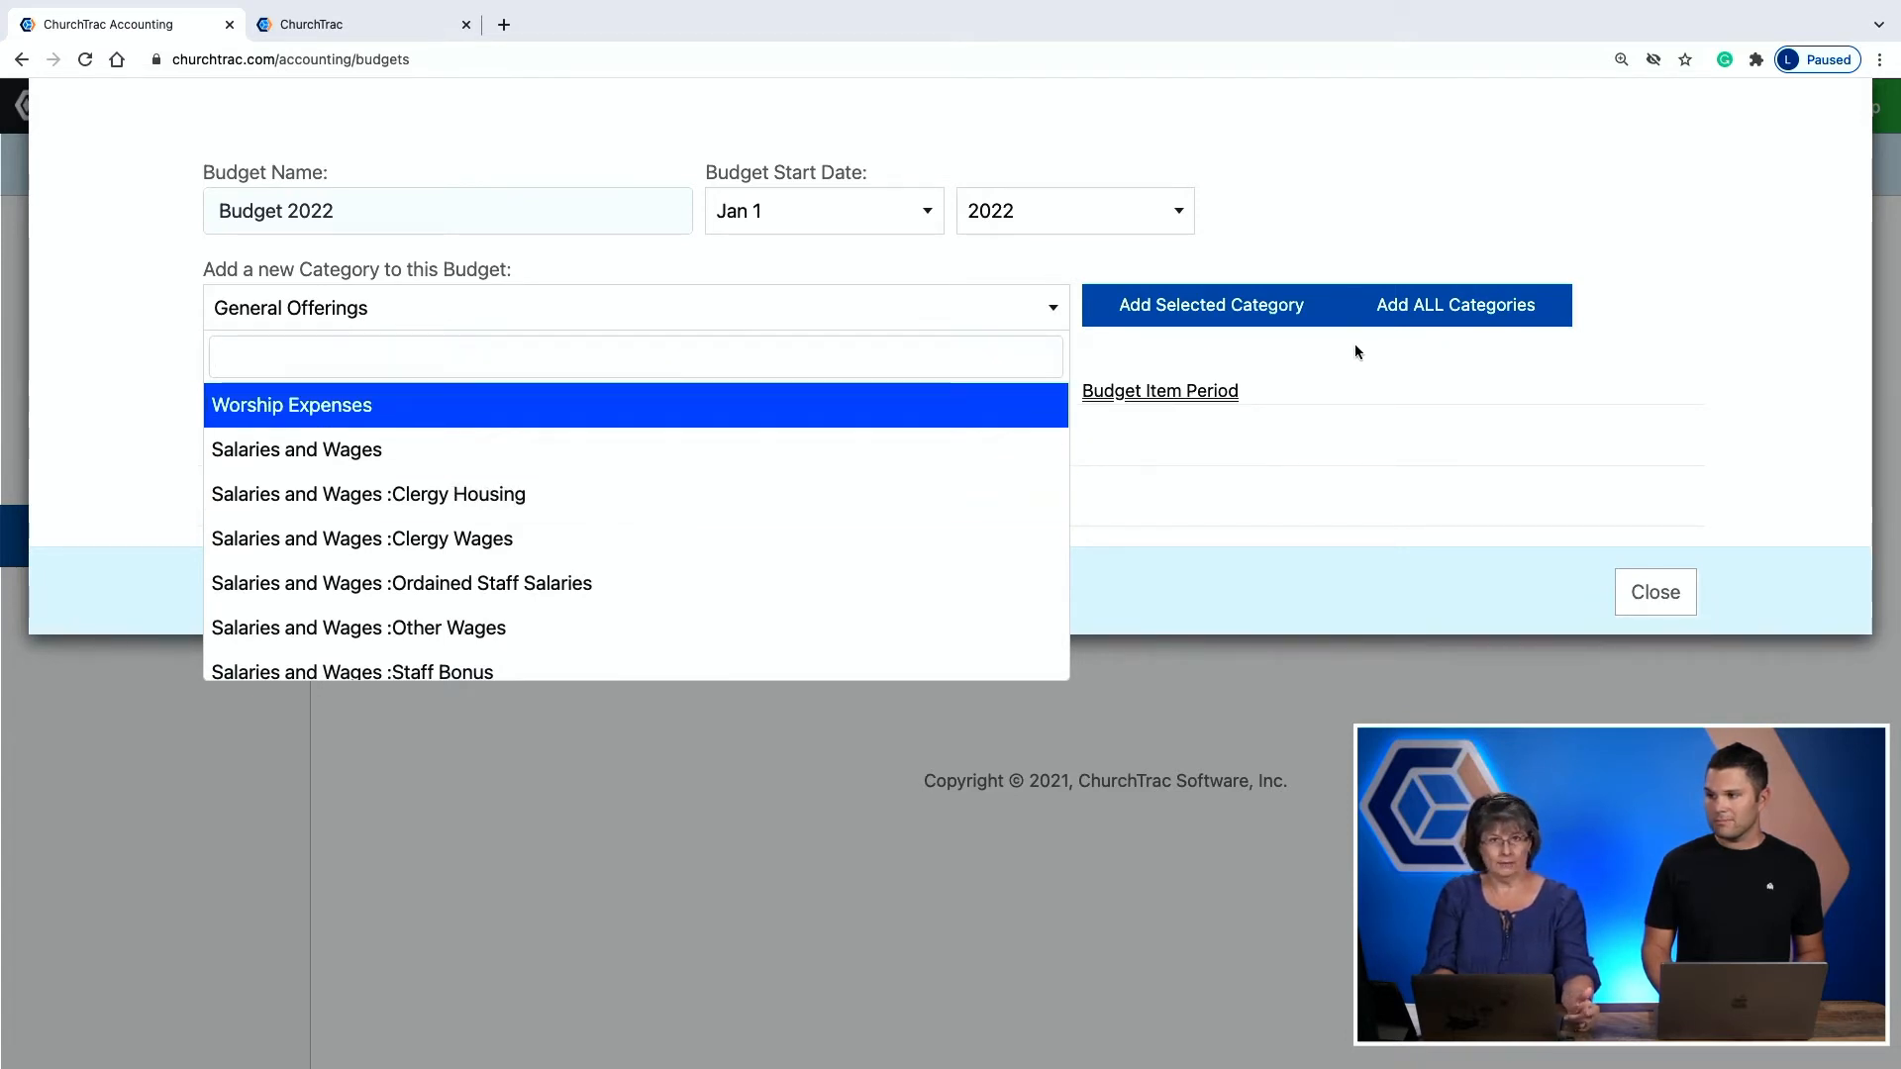
{"action": "left_click", "coordinate": [1001, 319]}
{"action": "left_click", "coordinate": [1469, 309]}
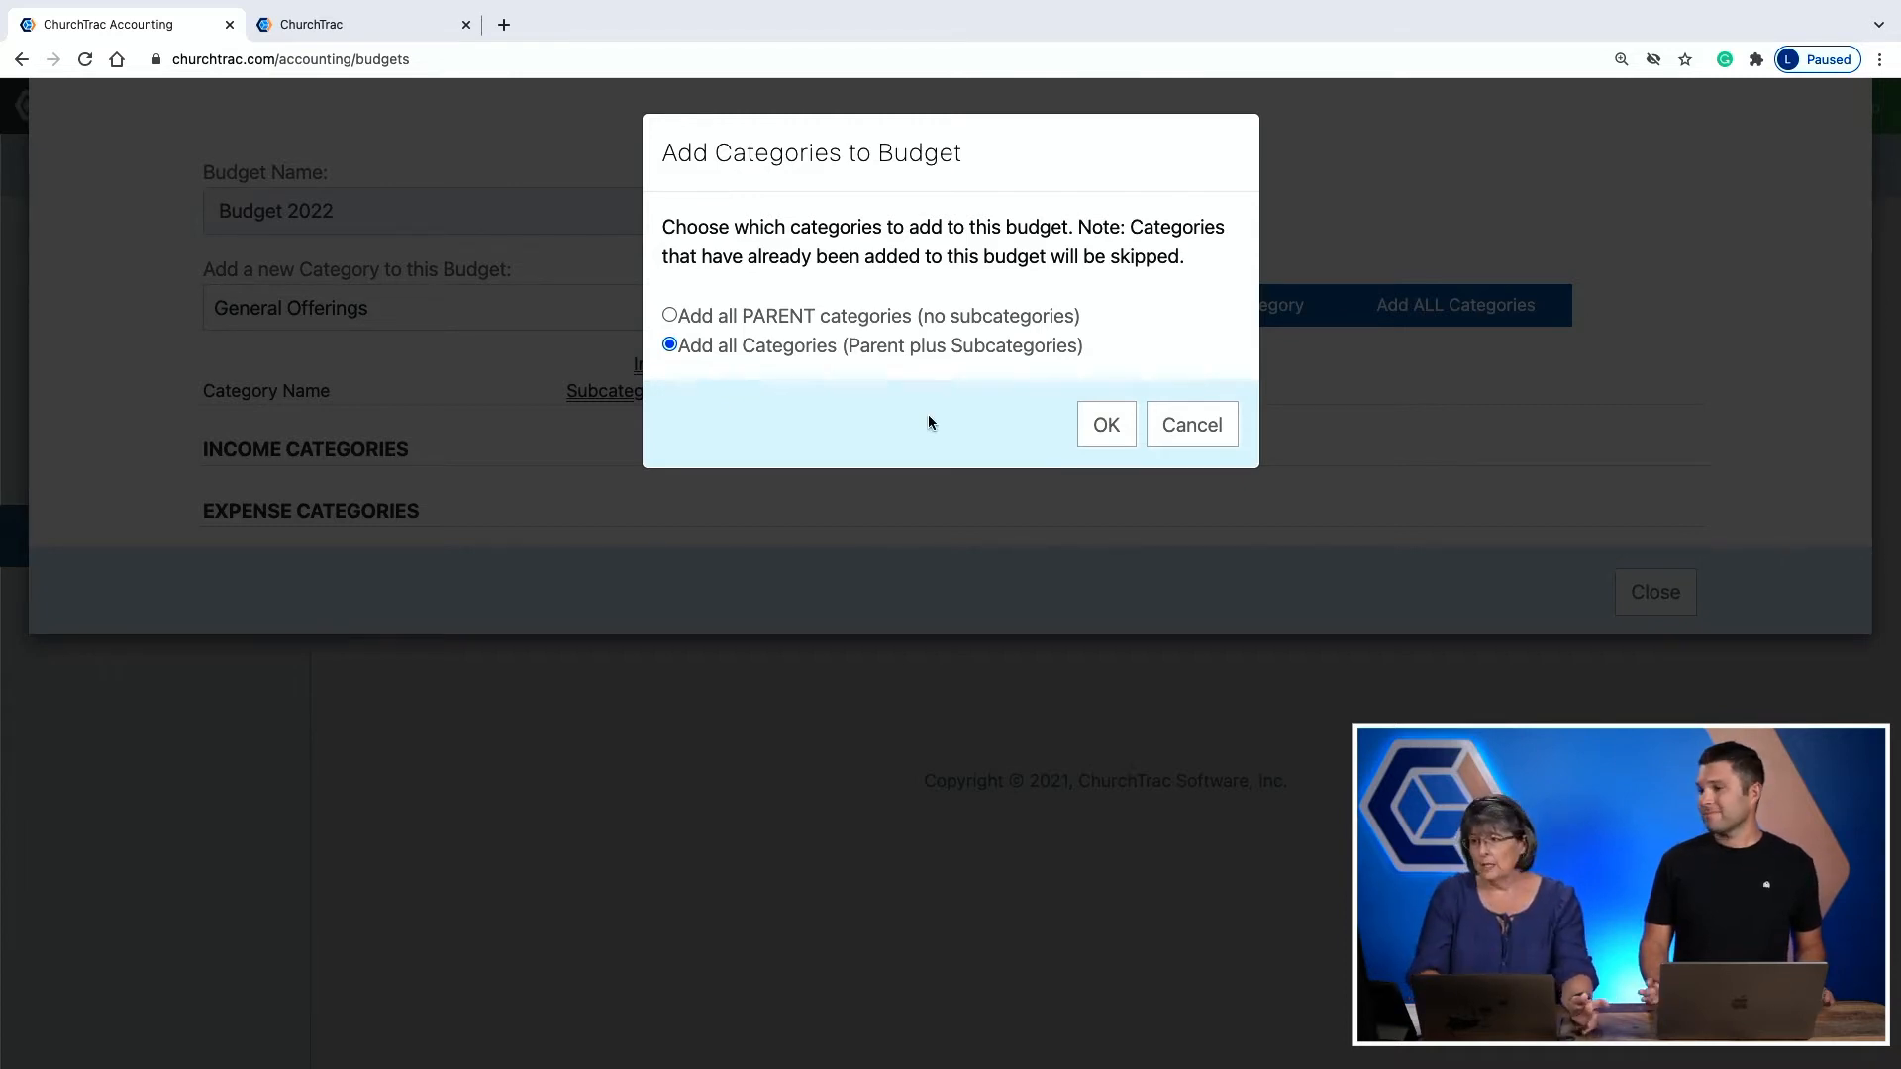
{"action": "left_click", "coordinate": [1107, 424]}
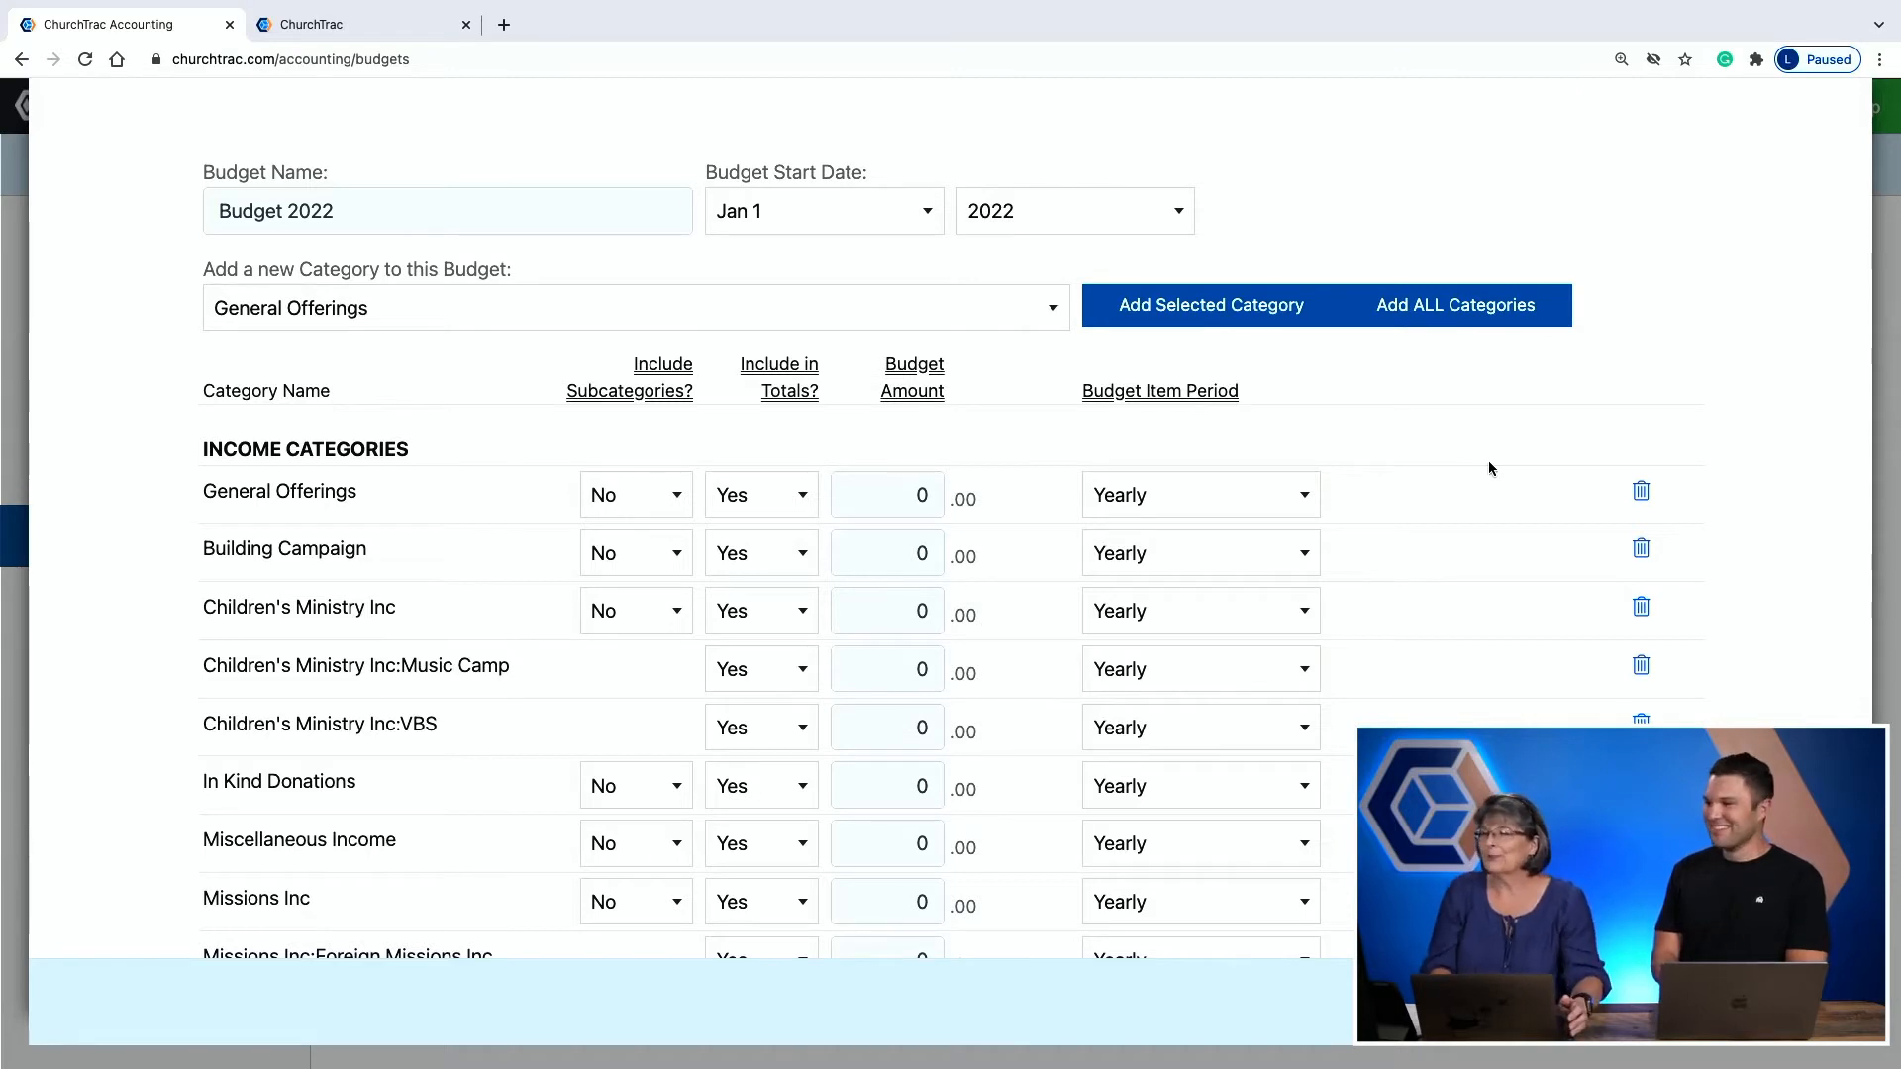
Delete the "Pledge Campaigns :2021 Building Campaign" and "Love Offering" entries from the budget's income categories
{"action": "scroll", "coordinate": [1494, 460], "scroll_direction": "down", "scroll_amount": 2}
{"action": "scroll", "coordinate": [1488, 460], "scroll_direction": "down", "scroll_amount": 5}
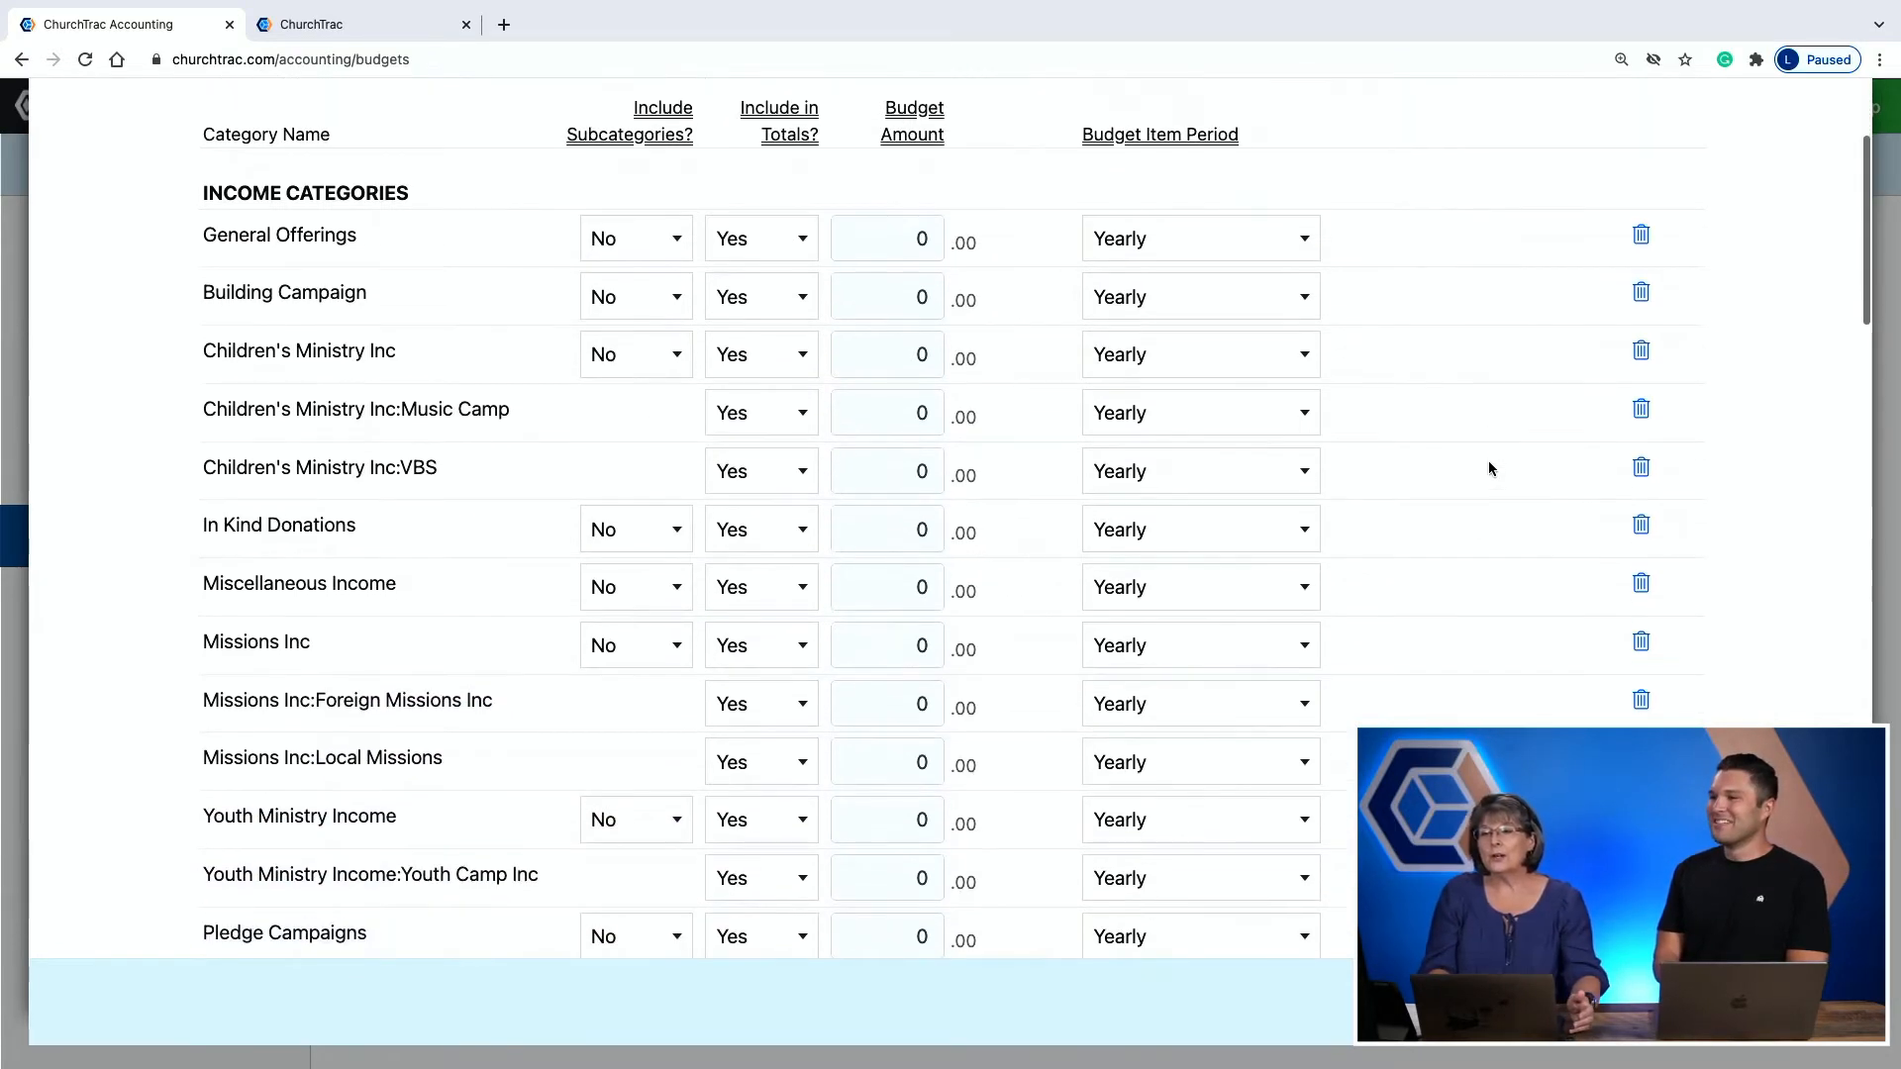
{"action": "scroll", "coordinate": [1489, 466], "scroll_direction": "down", "scroll_amount": 6}
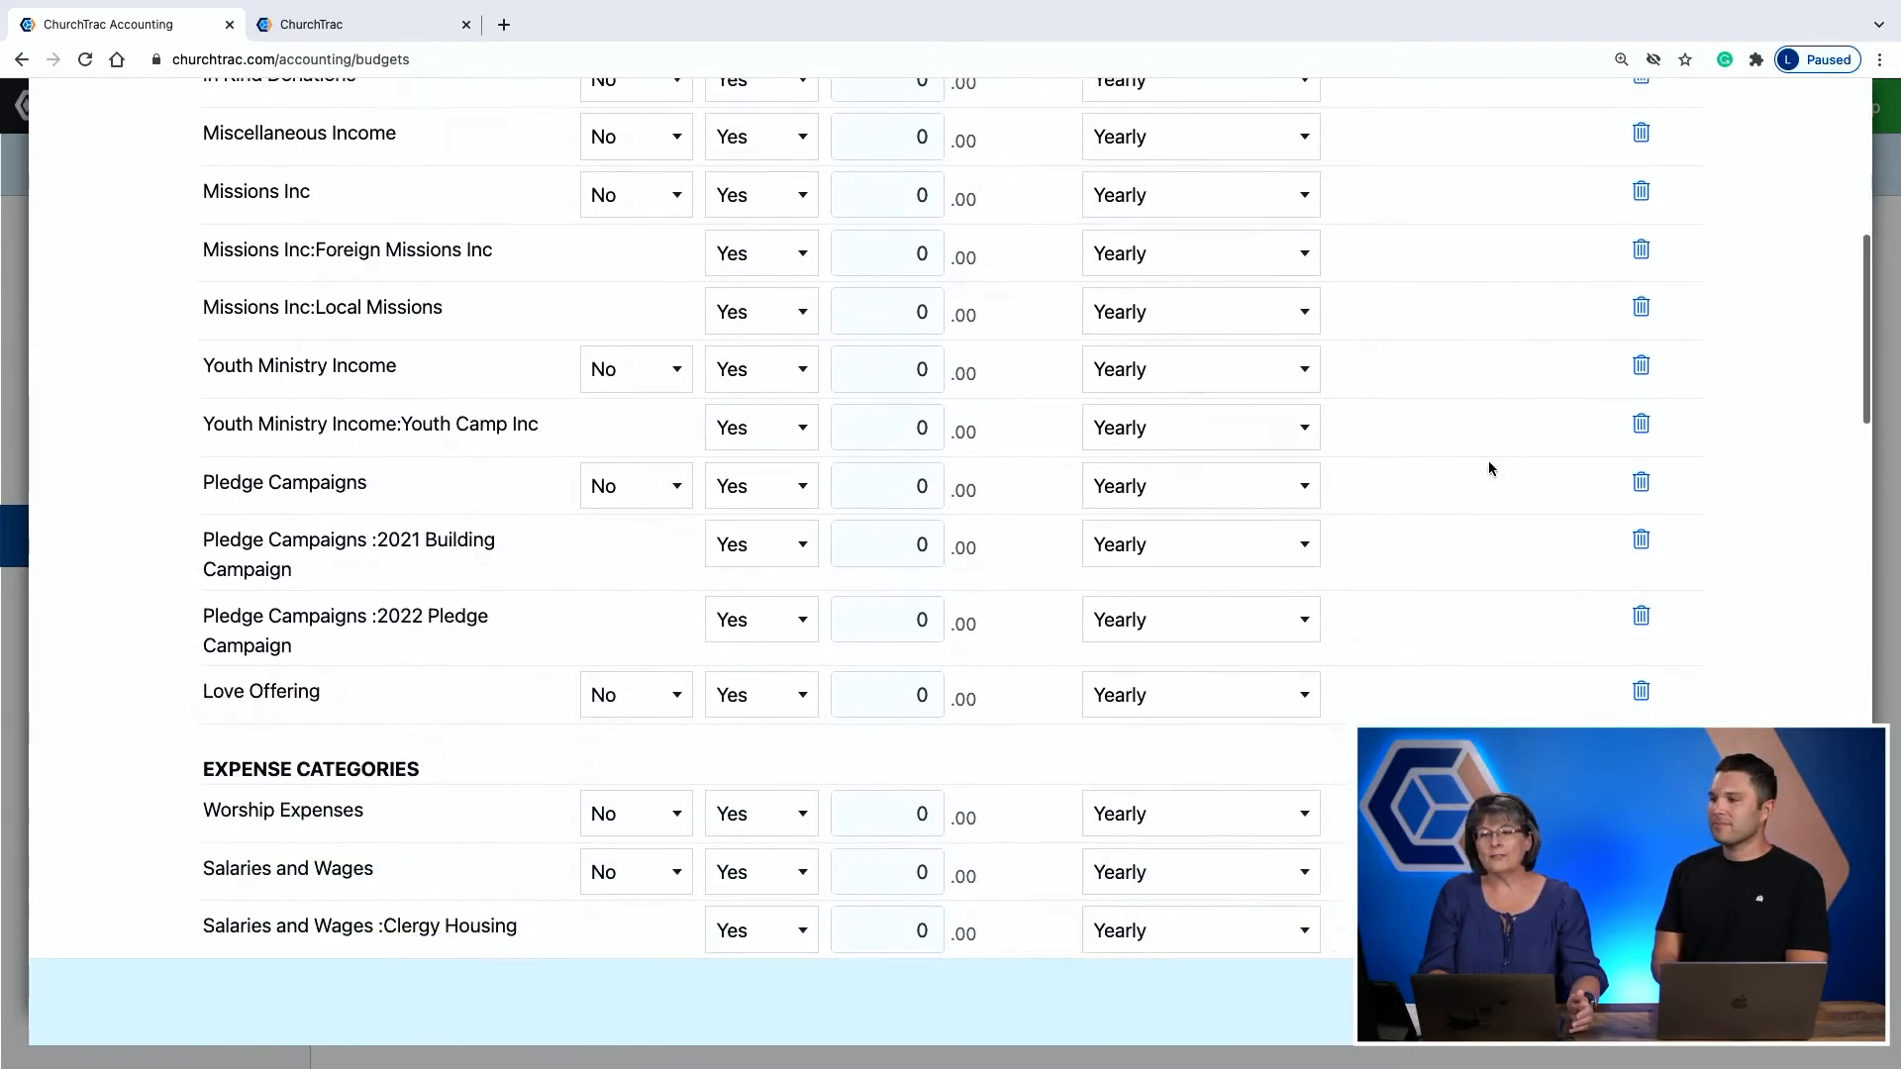
{"action": "scroll", "coordinate": [1490, 467], "scroll_direction": "up", "scroll_amount": 3}
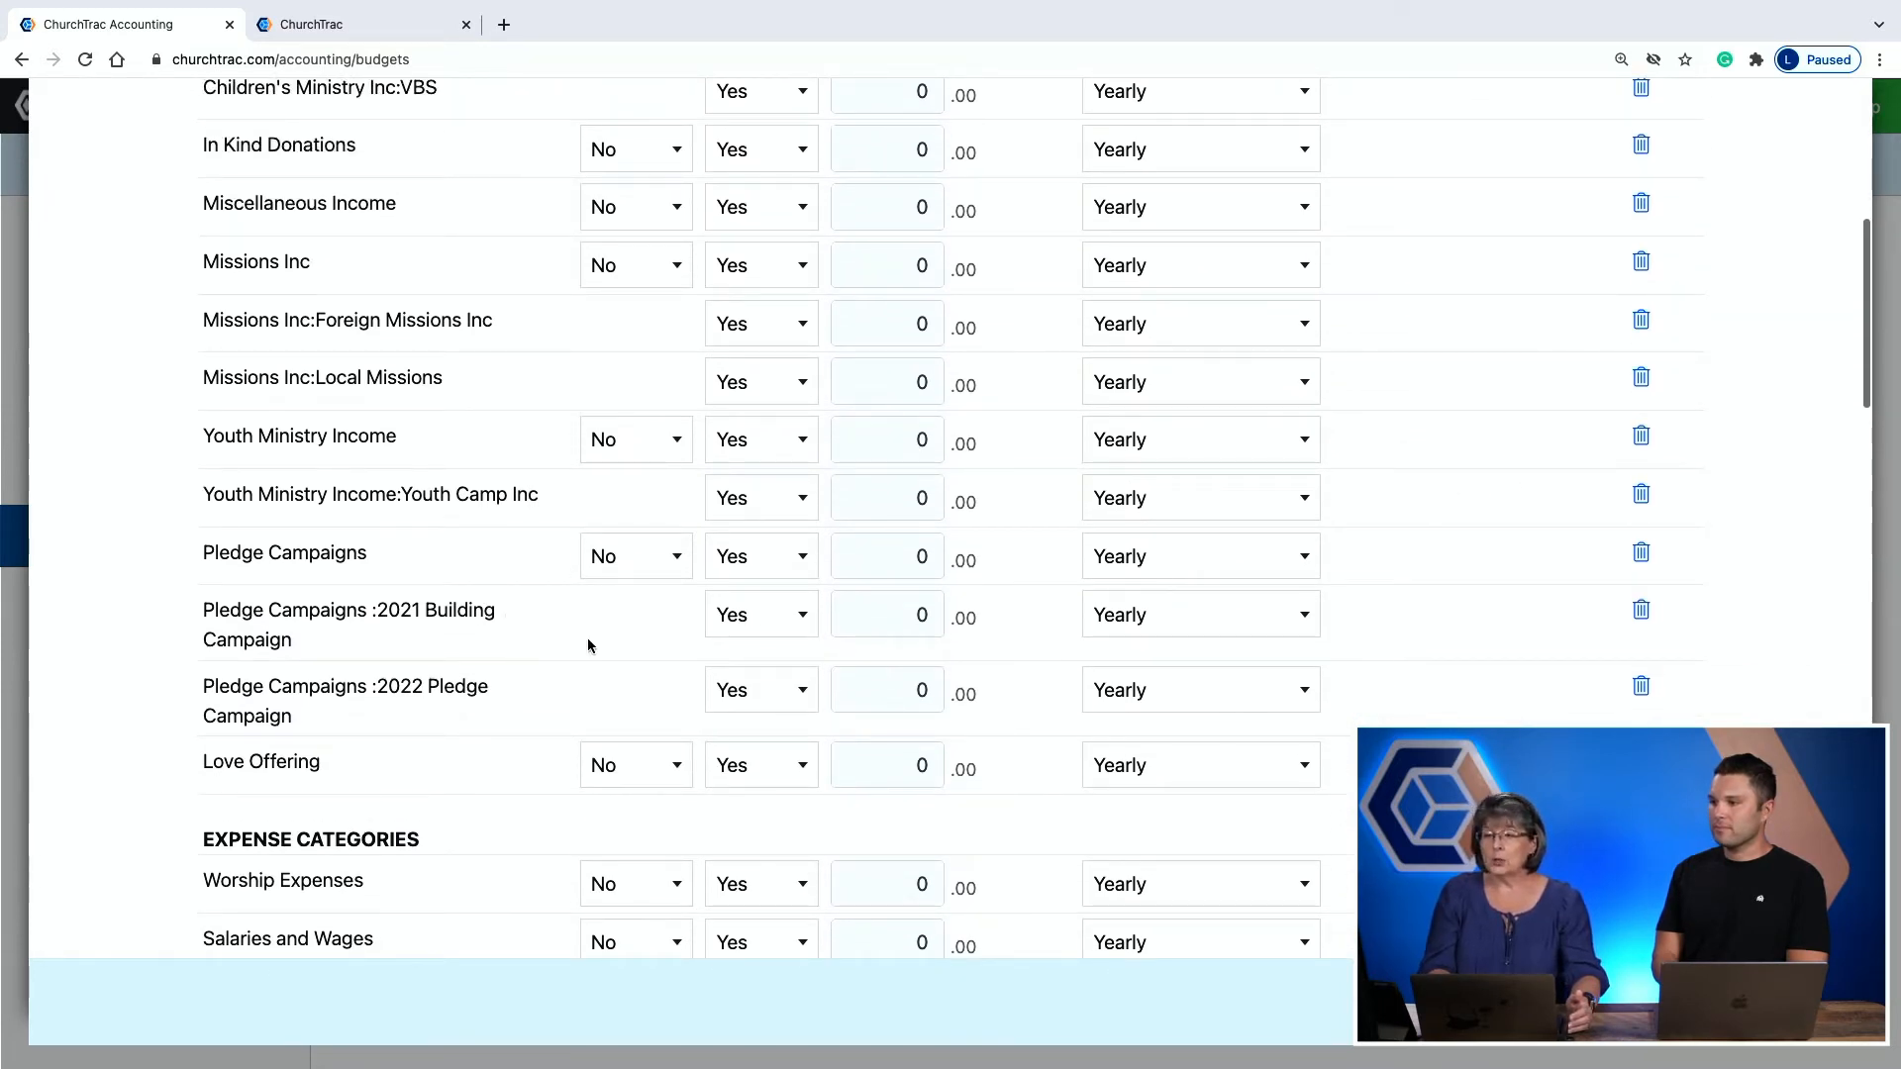
{"action": "left_click", "coordinate": [1643, 614]}
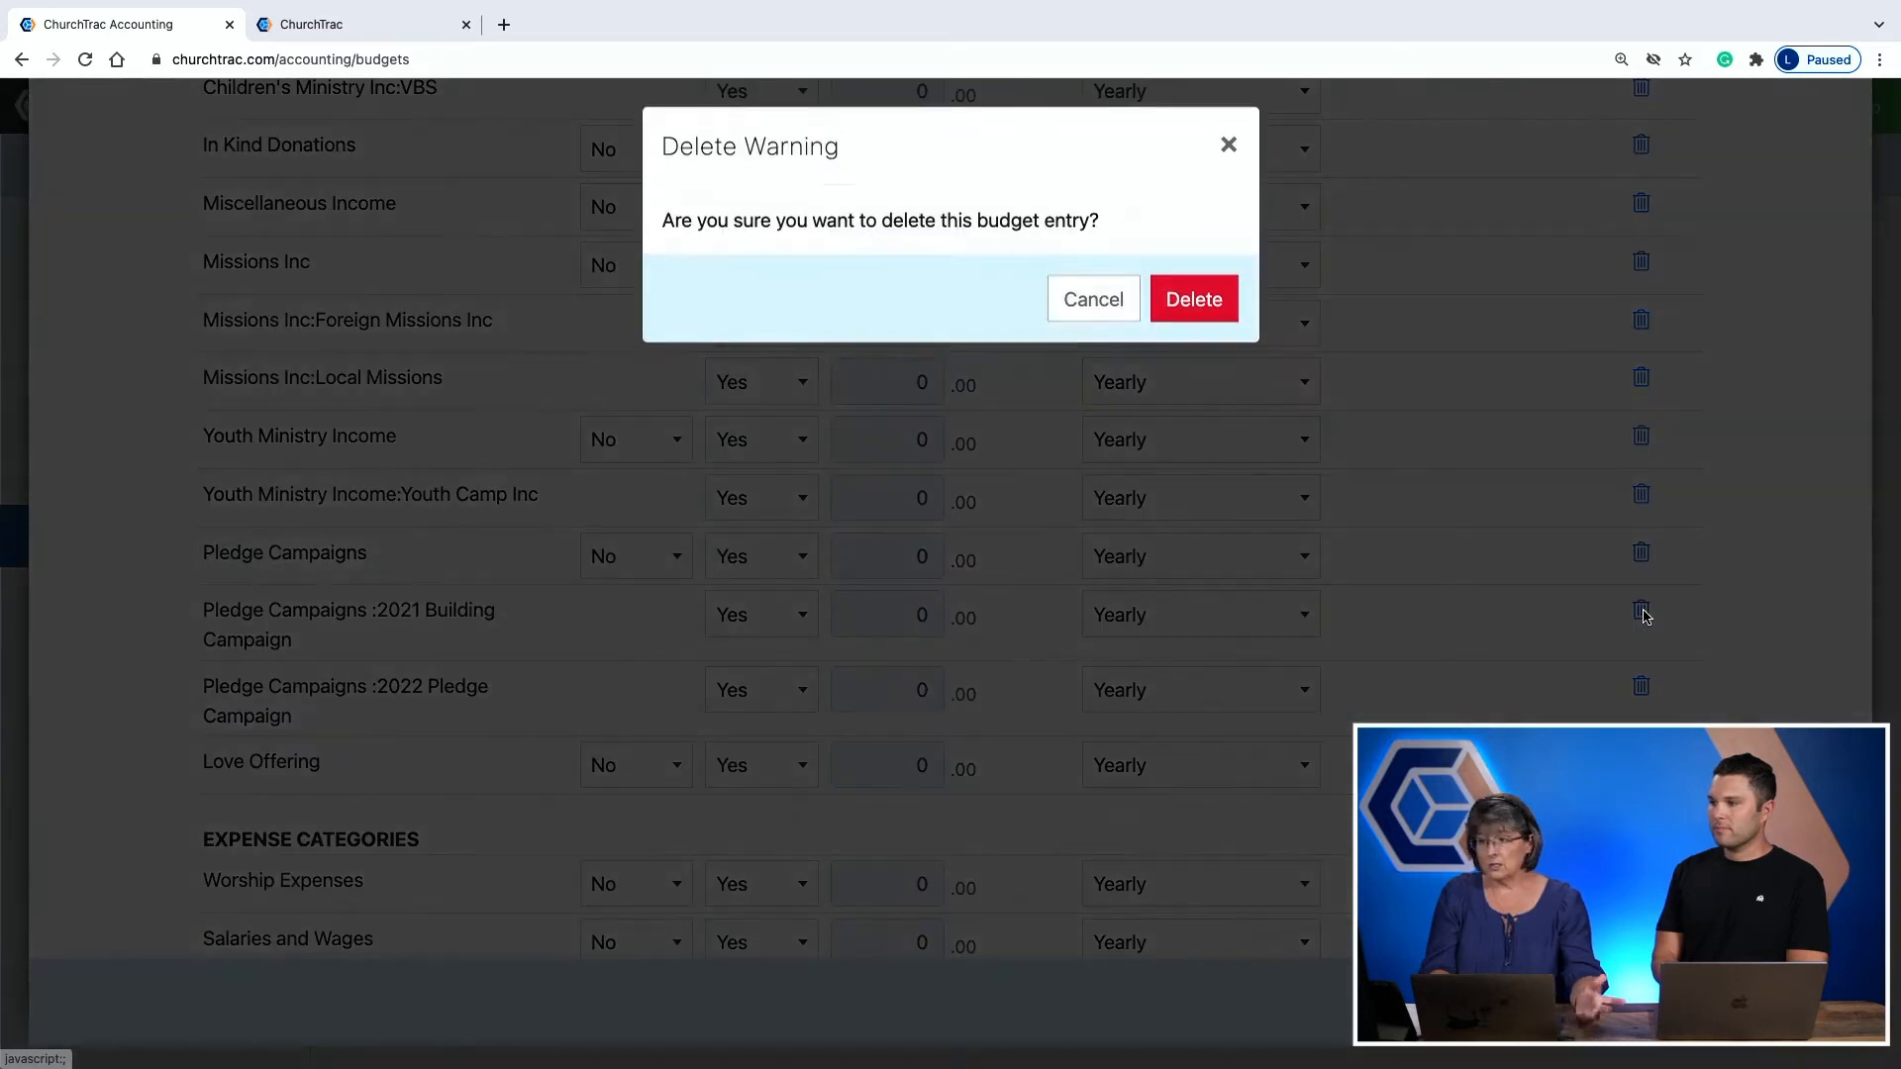
{"action": "left_click", "coordinate": [1203, 309]}
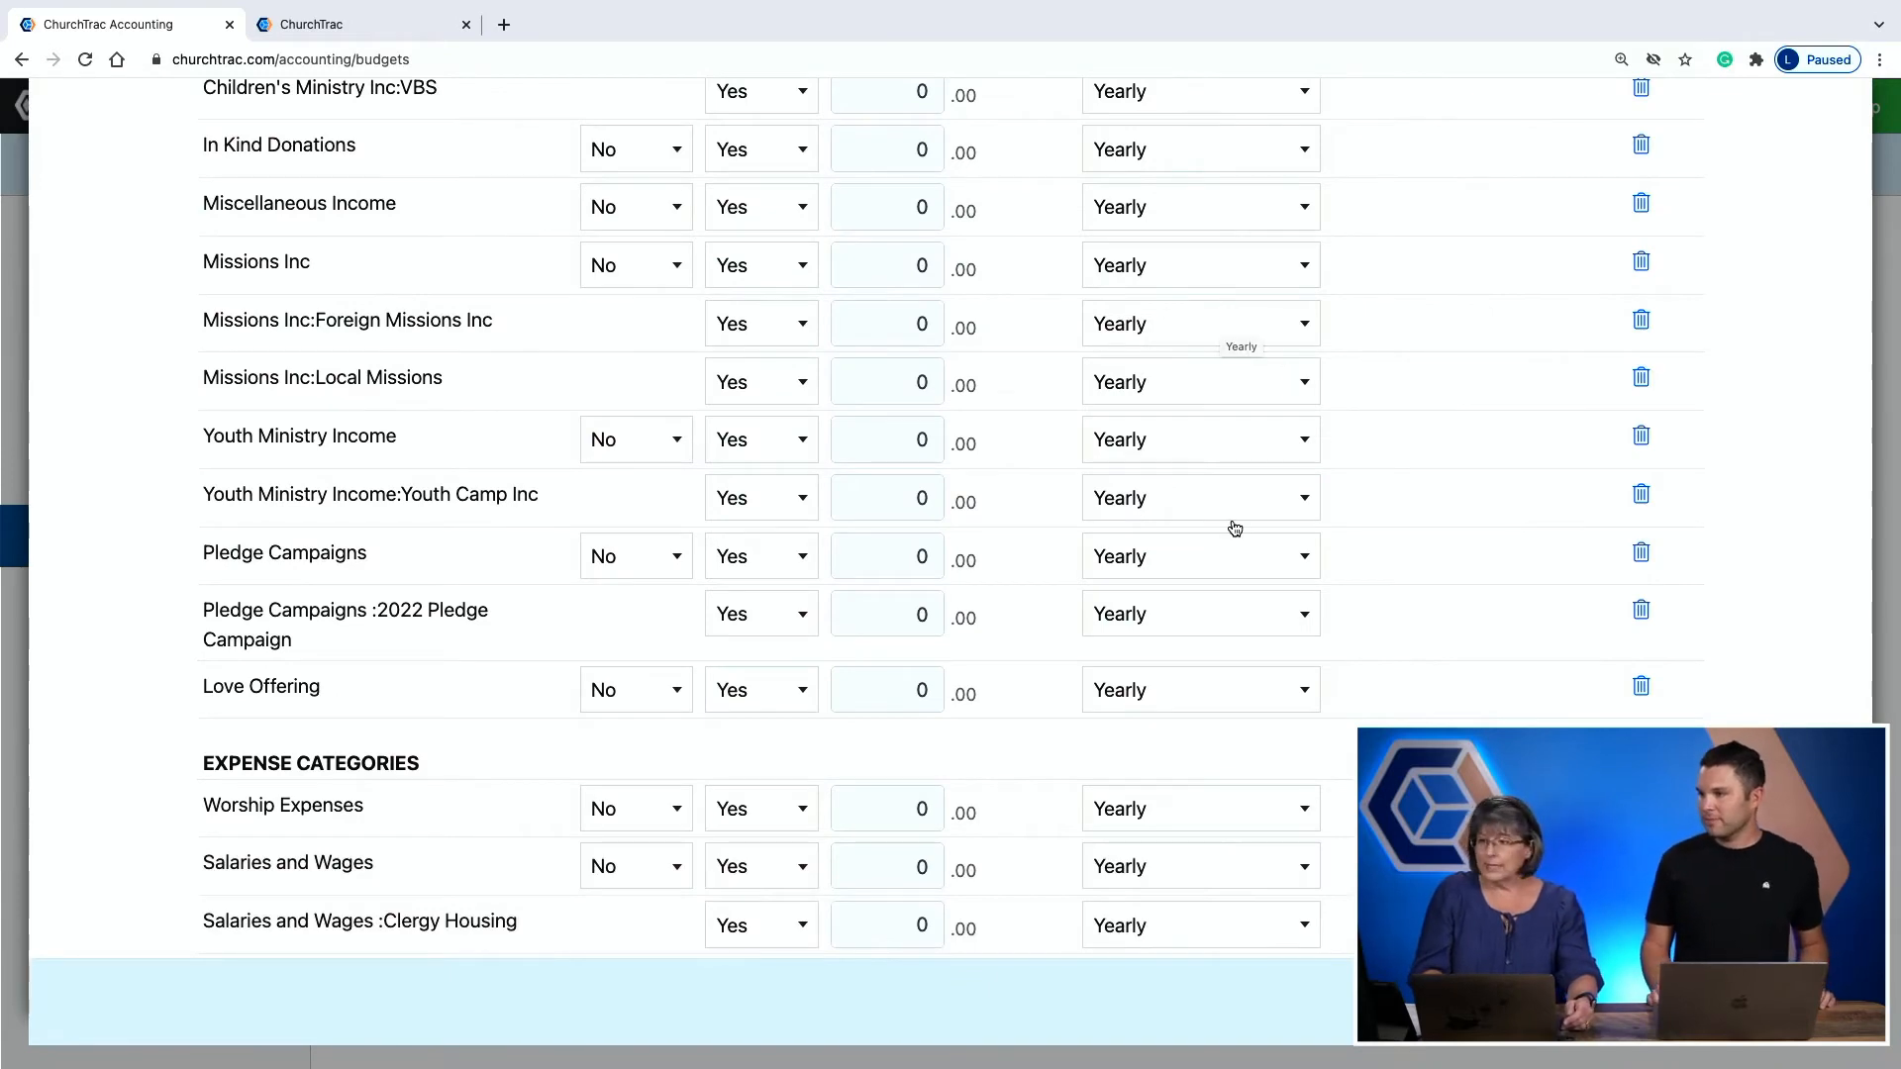
{"action": "left_click", "coordinate": [1639, 691]}
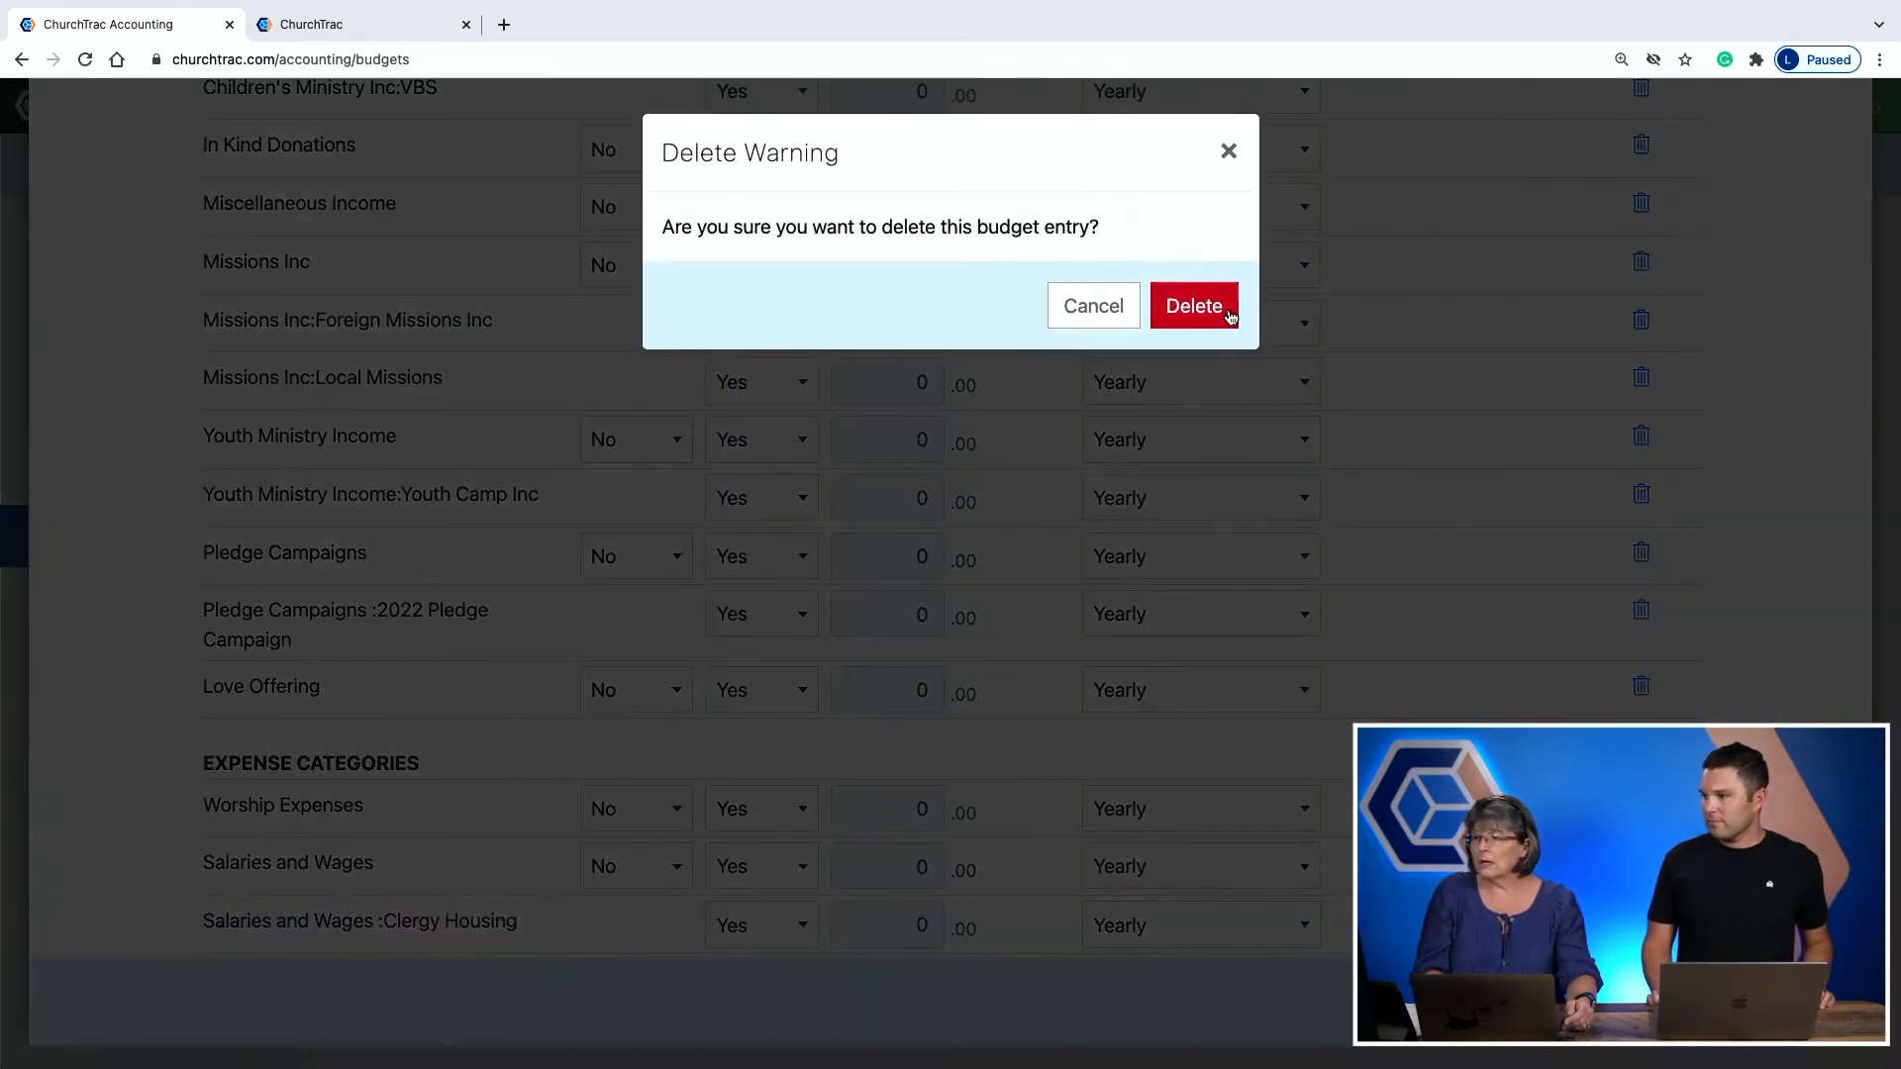
{"action": "left_click", "coordinate": [1208, 306]}
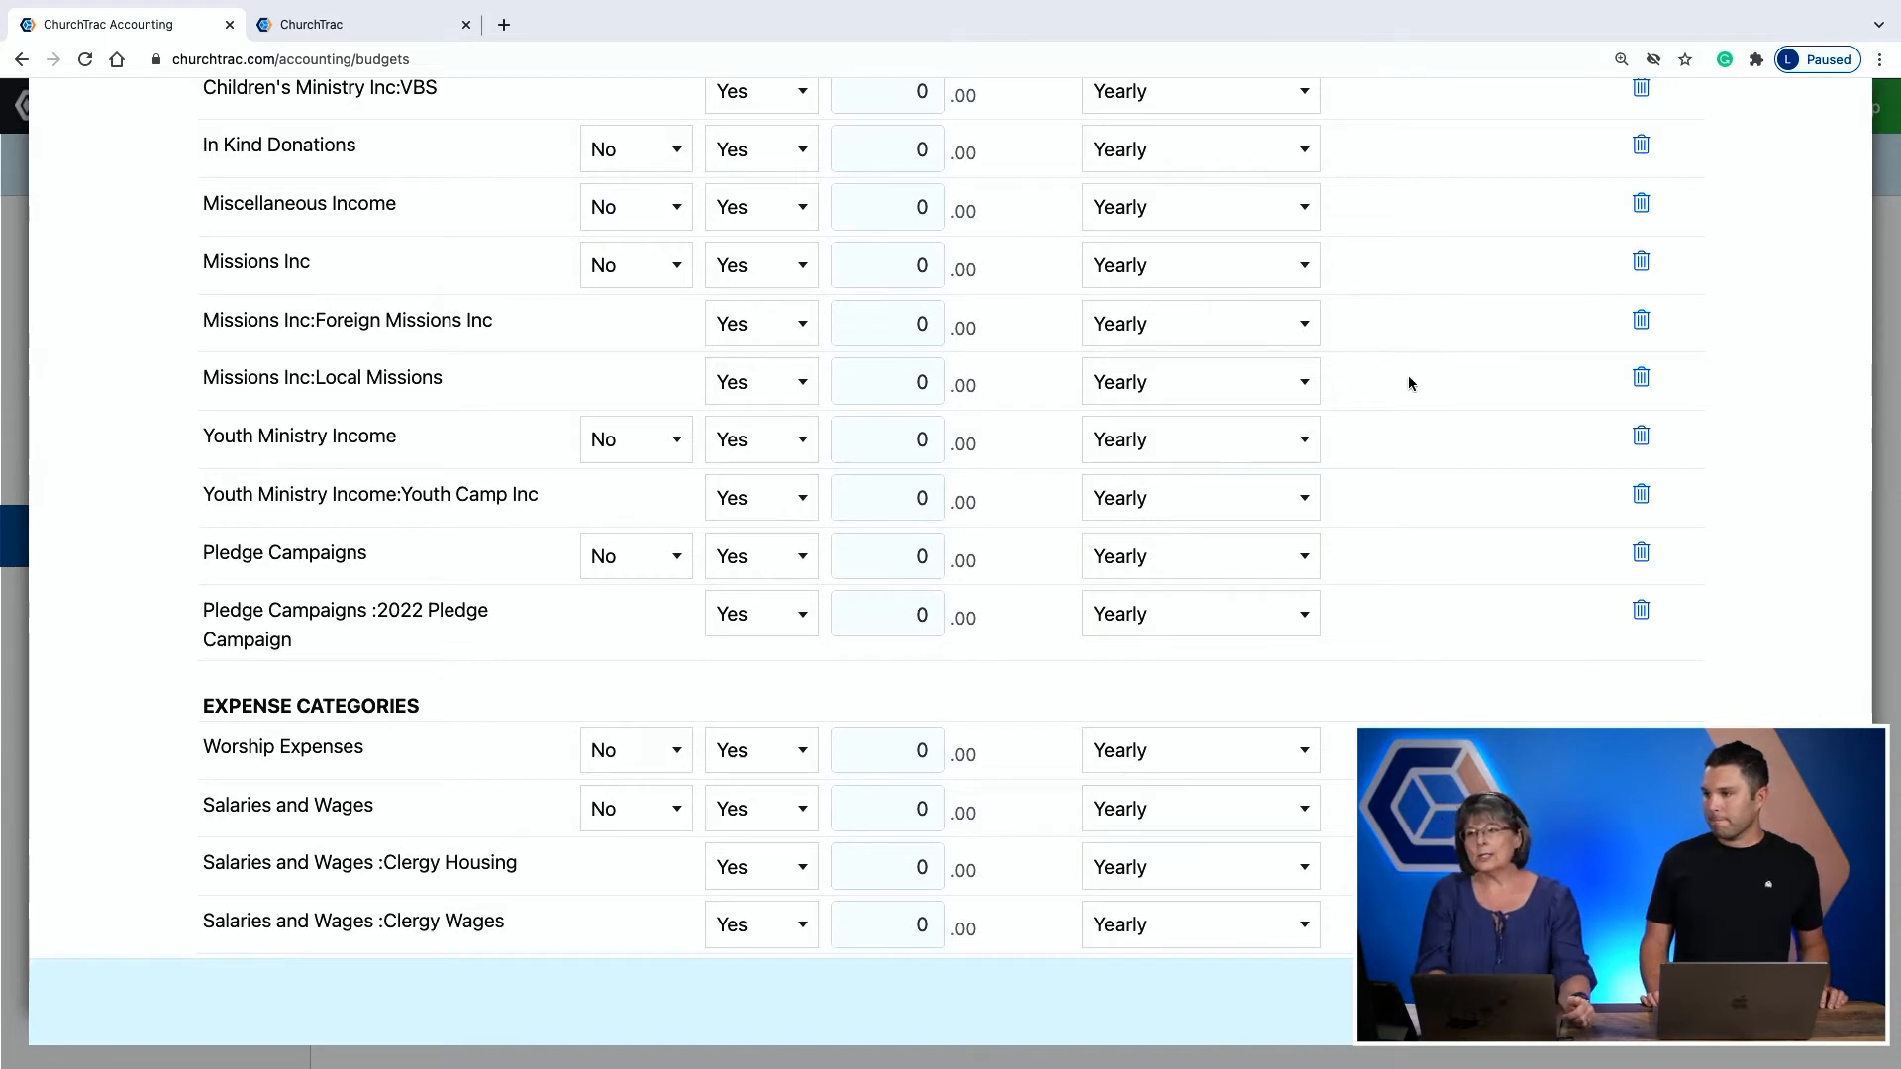
For the Salaries and Wages expense category, set Include in Totals to No and Include Subcategories to Yes
{"action": "scroll", "coordinate": [1358, 395], "scroll_direction": "up", "scroll_amount": 6}
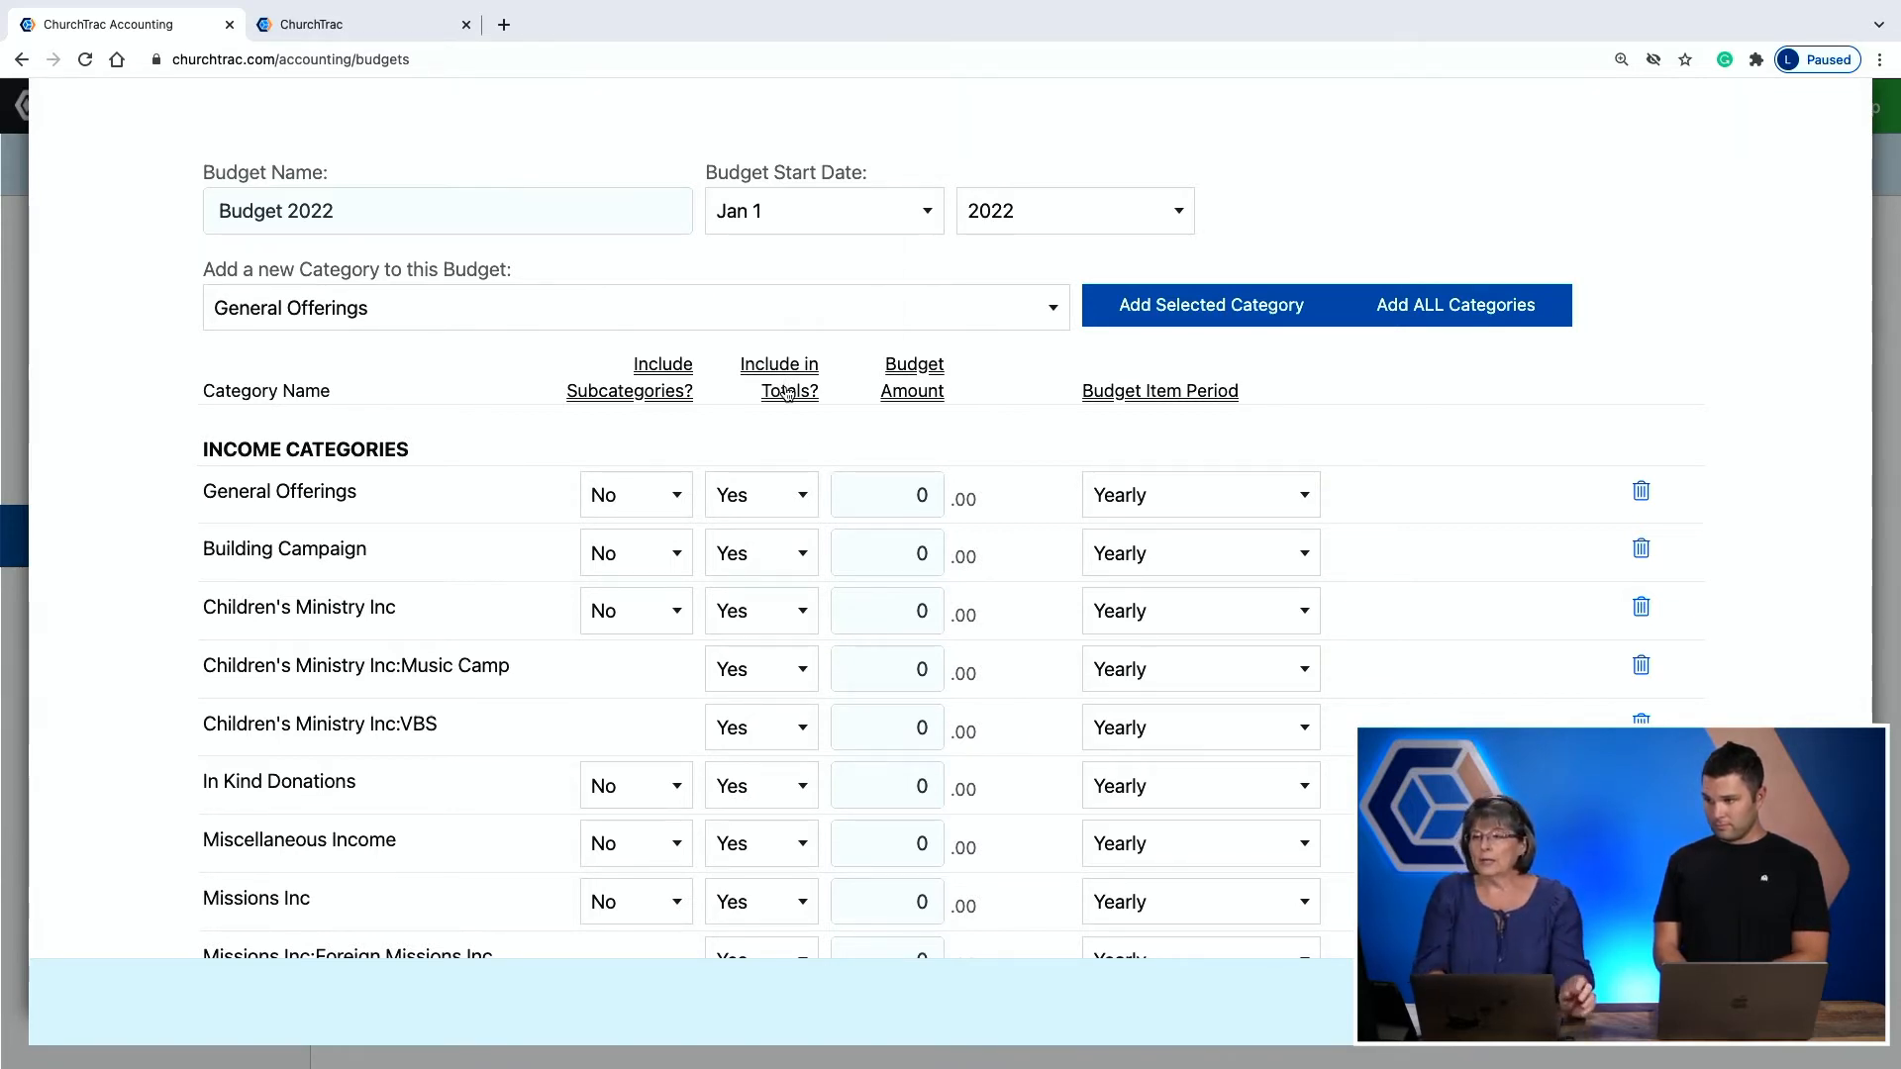
{"action": "scroll", "coordinate": [827, 507], "scroll_direction": "down", "scroll_amount": 10}
{"action": "scroll", "coordinate": [828, 507], "scroll_direction": "down", "scroll_amount": 2}
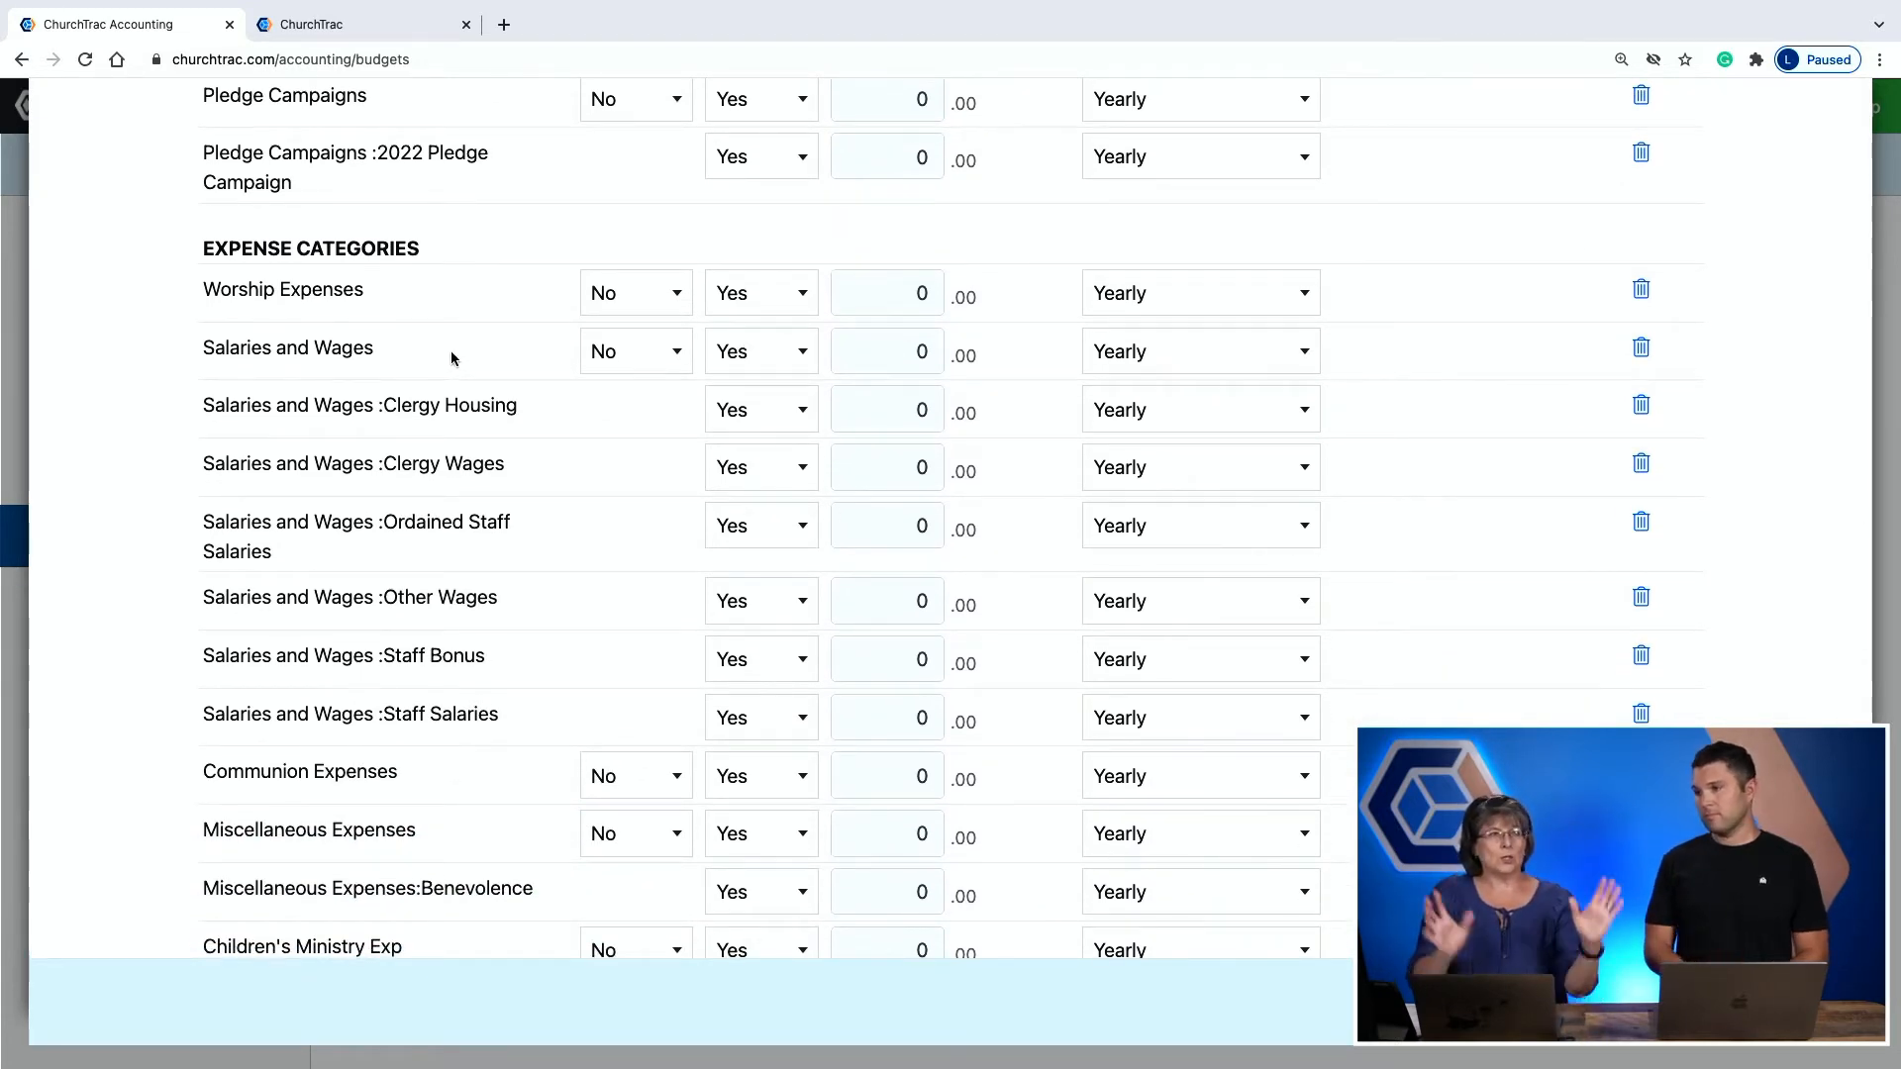
{"action": "left_click", "coordinate": [736, 356]}
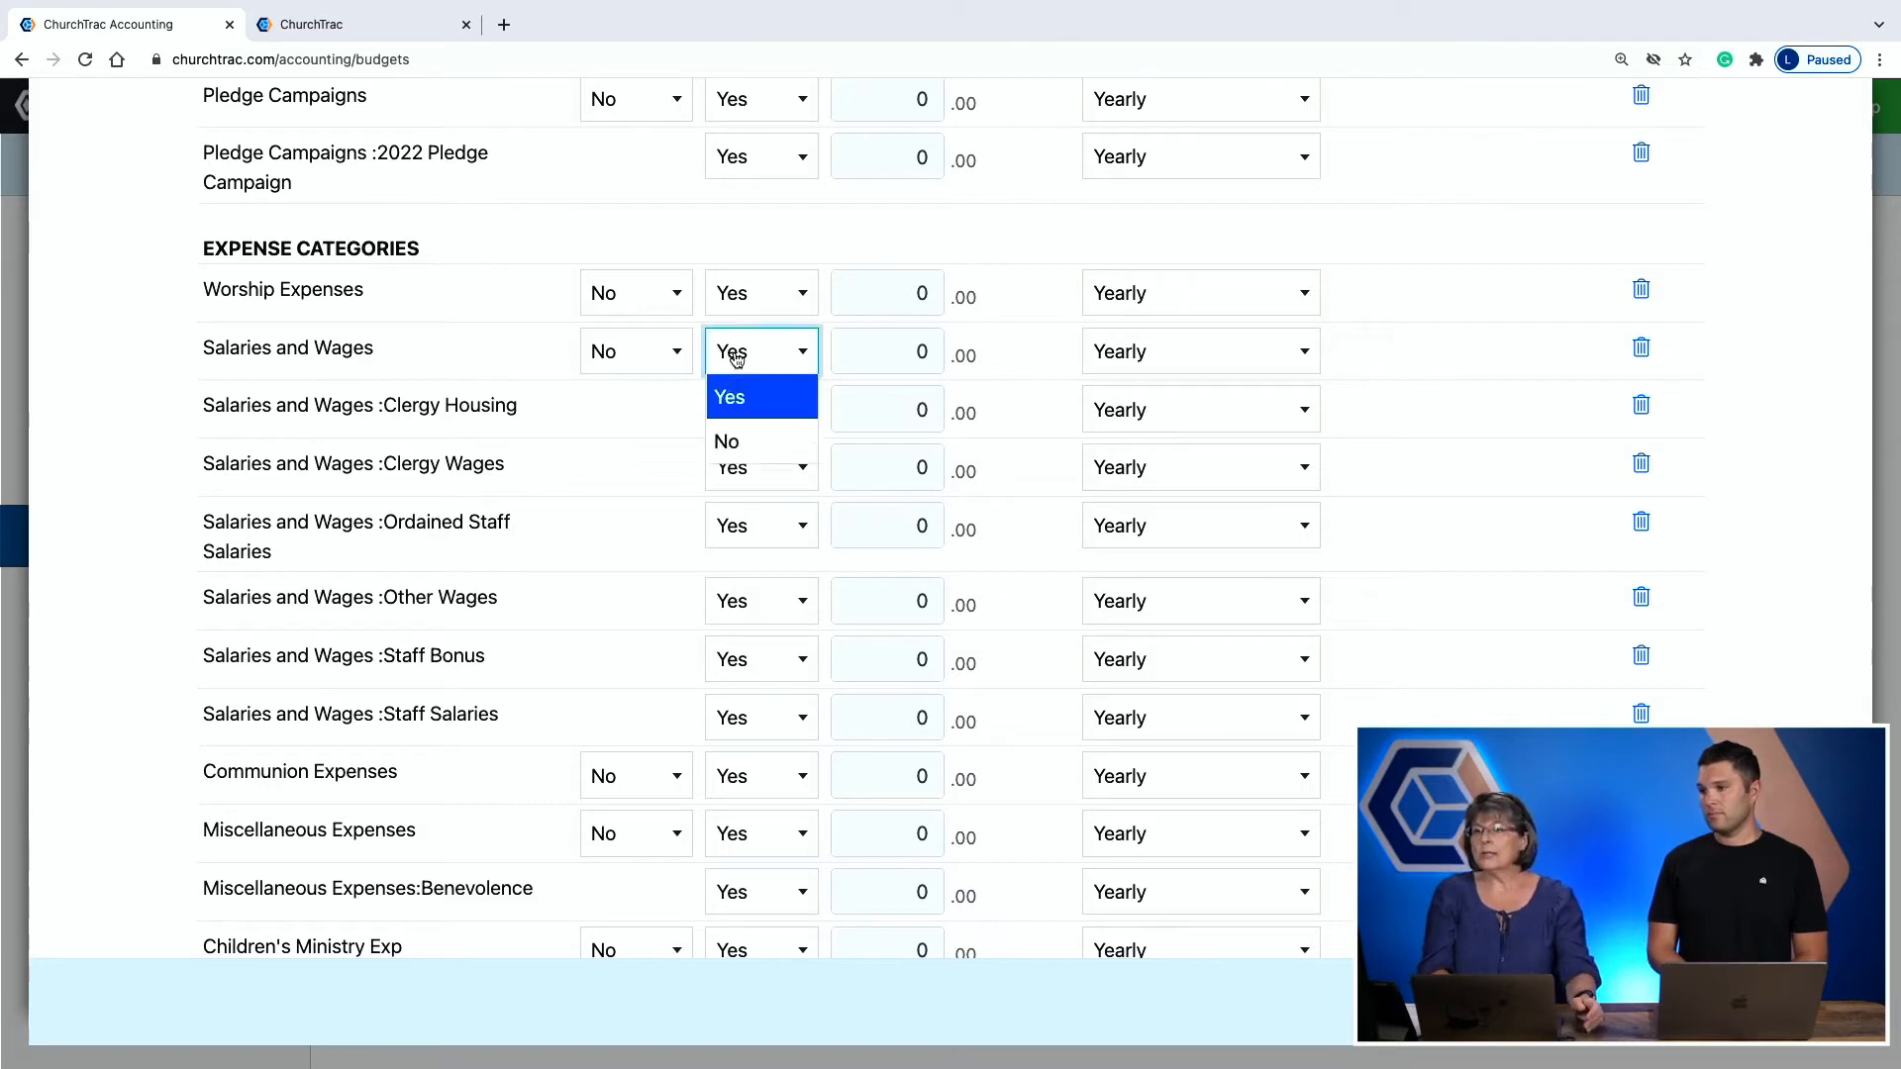
{"action": "left_click", "coordinate": [730, 441]}
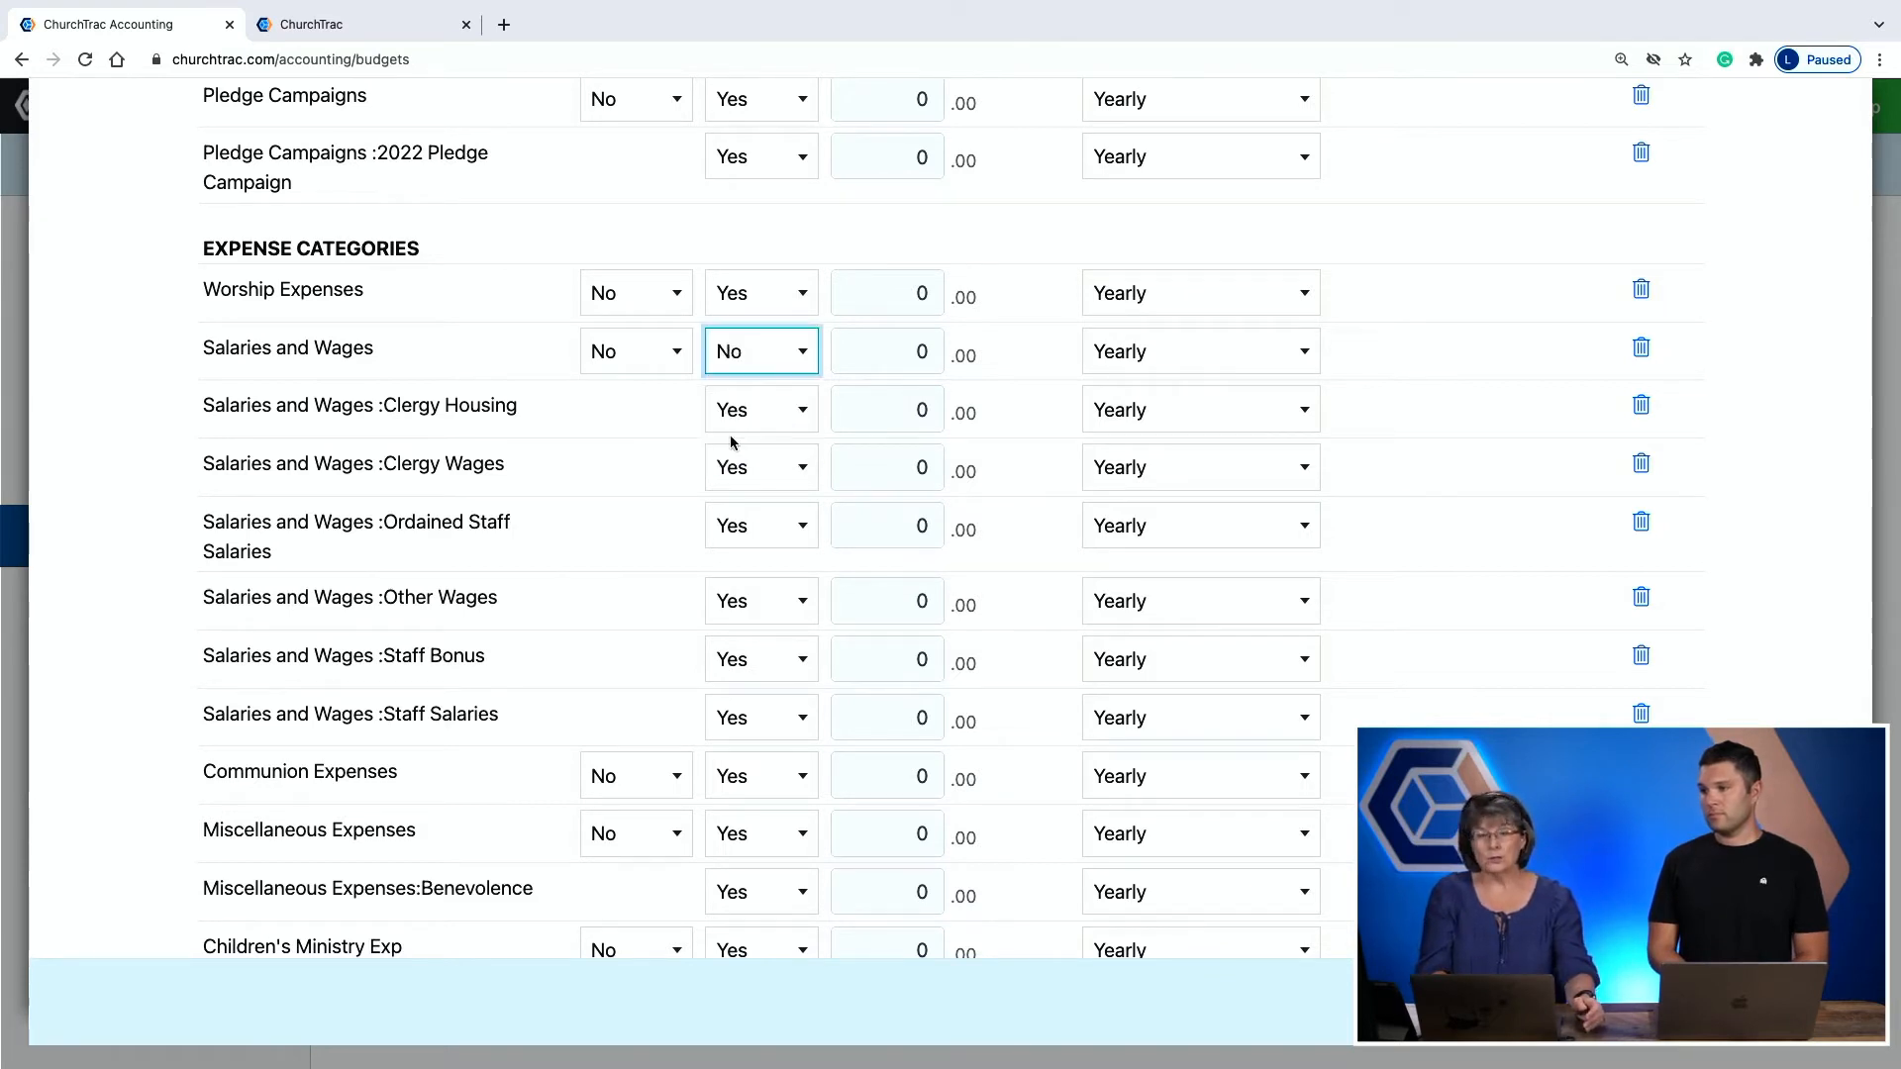
{"action": "left_click", "coordinate": [626, 354]}
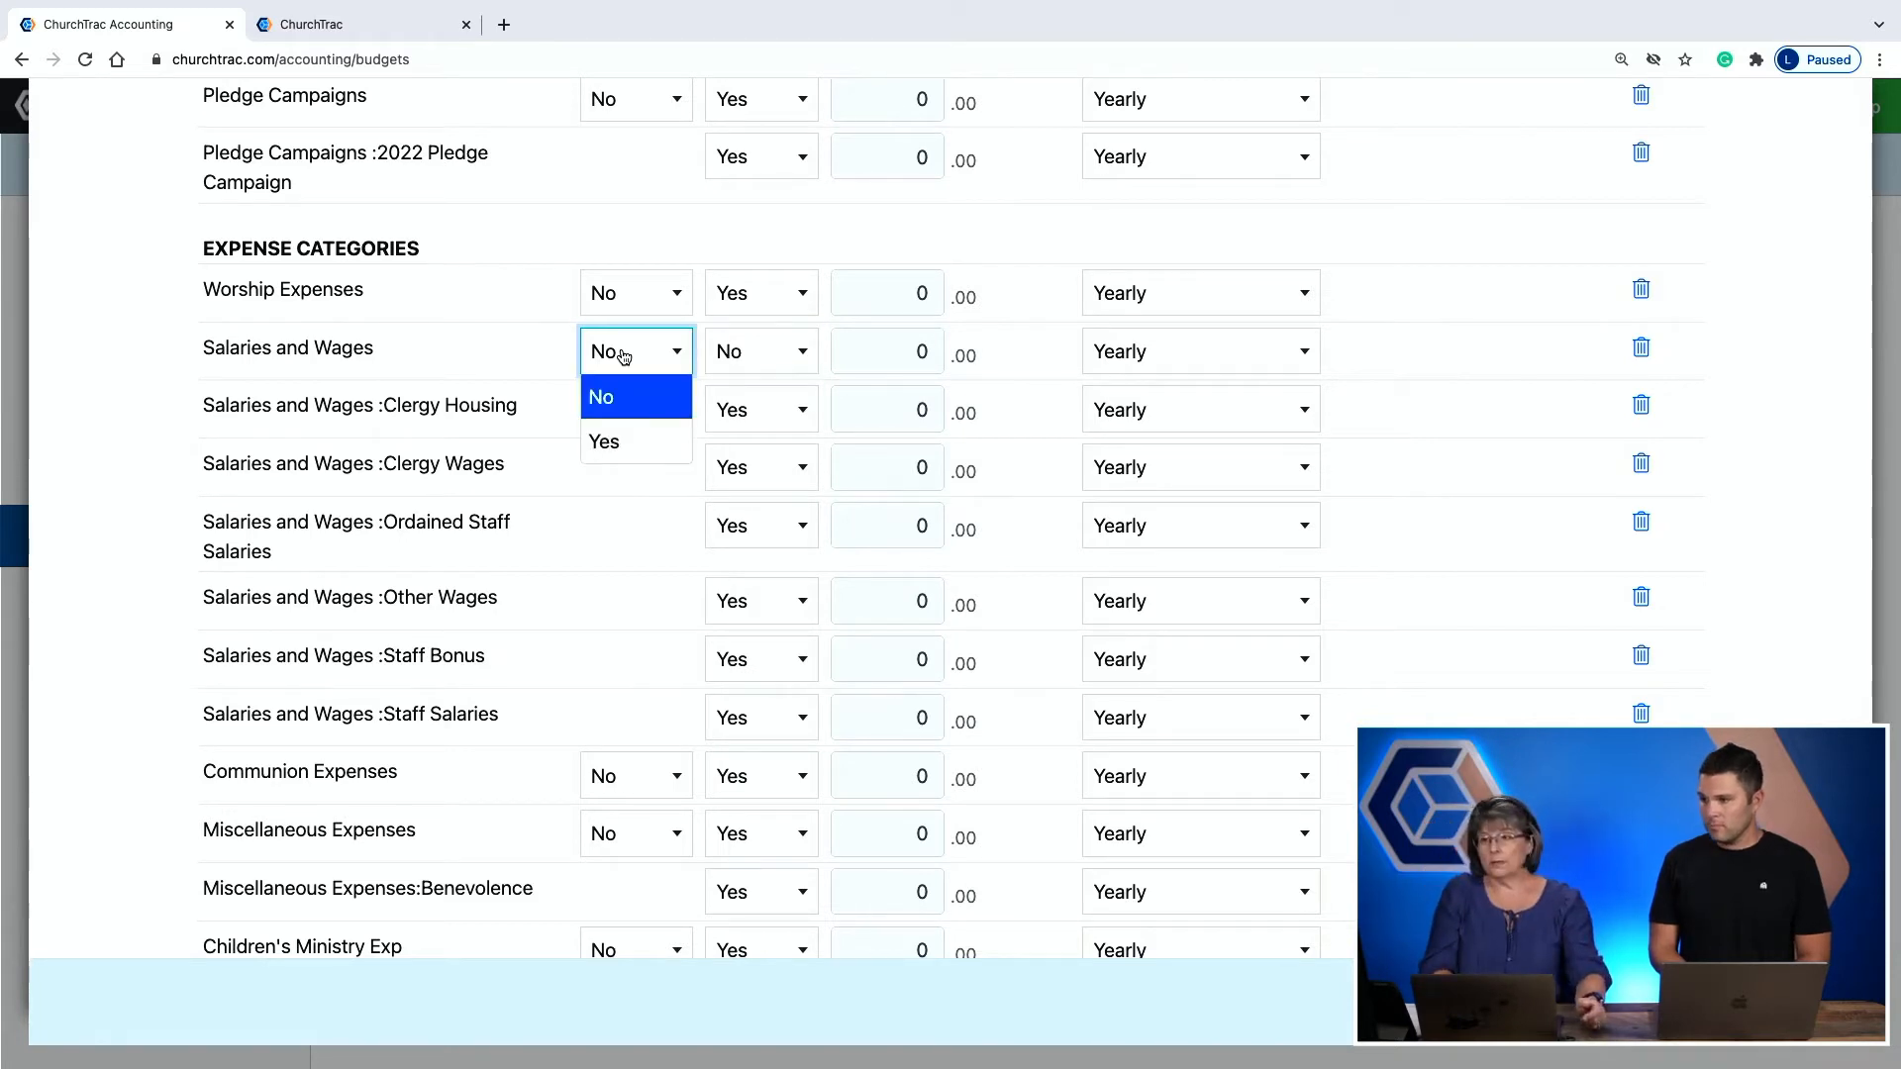
{"action": "left_click", "coordinate": [626, 441]}
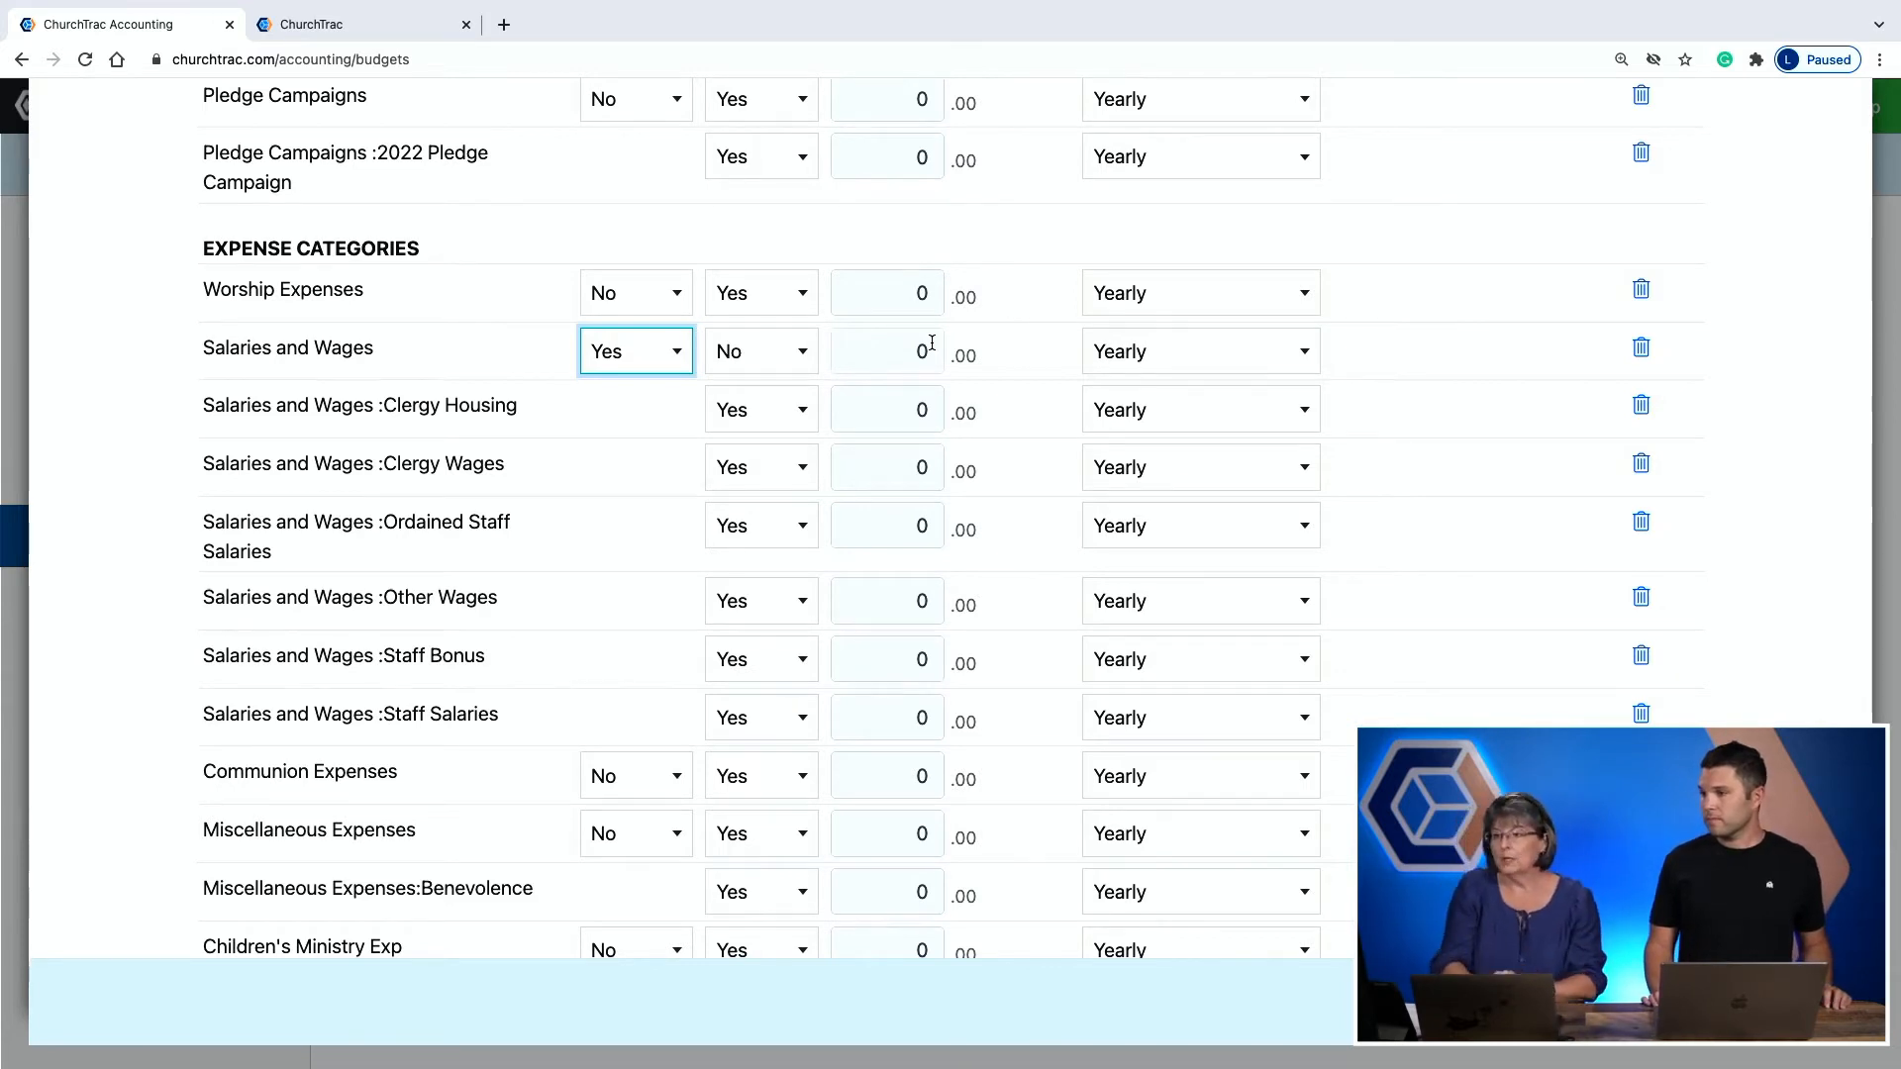
Review the full list of expense categories and subcategories in the budget, from Worship Expenses to the final entry
{"action": "scroll", "coordinate": [1277, 621], "scroll_direction": "down", "scroll_amount": 5}
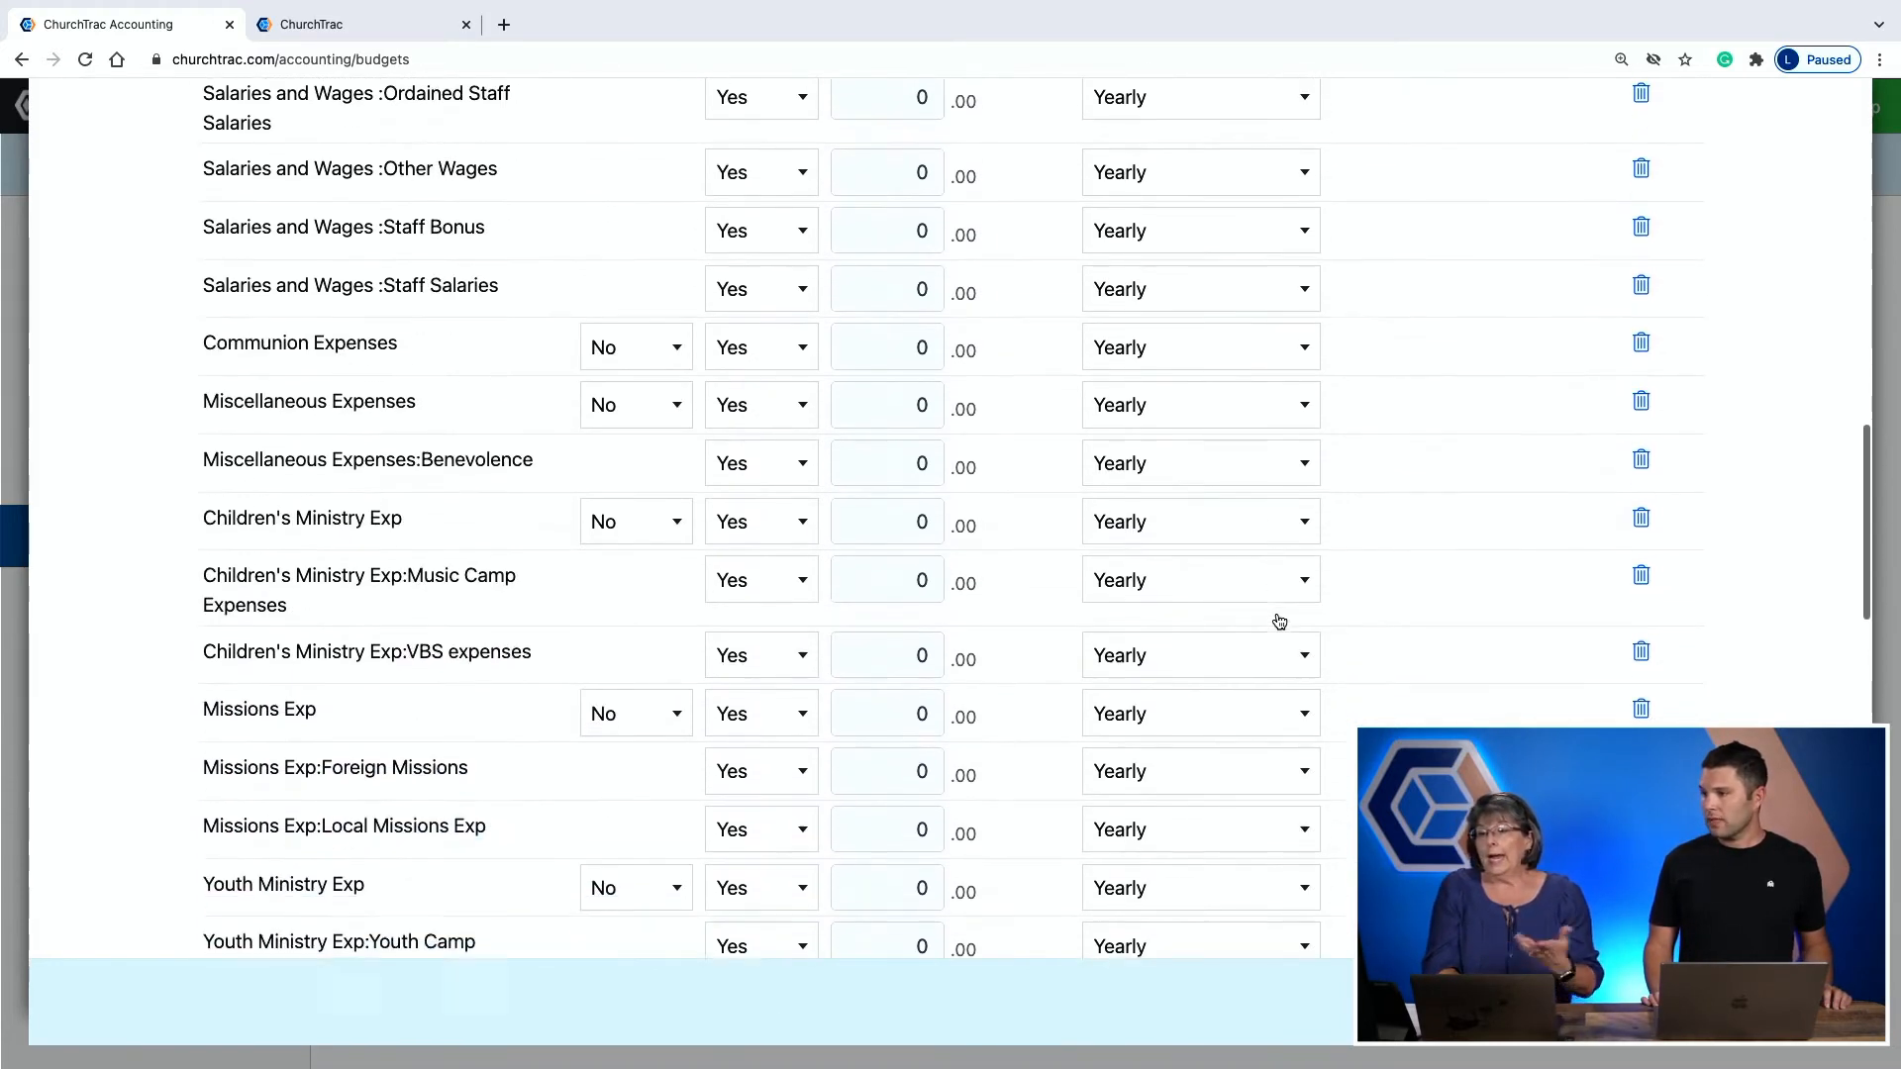
{"action": "scroll", "coordinate": [1280, 621], "scroll_direction": "up", "scroll_amount": 5}
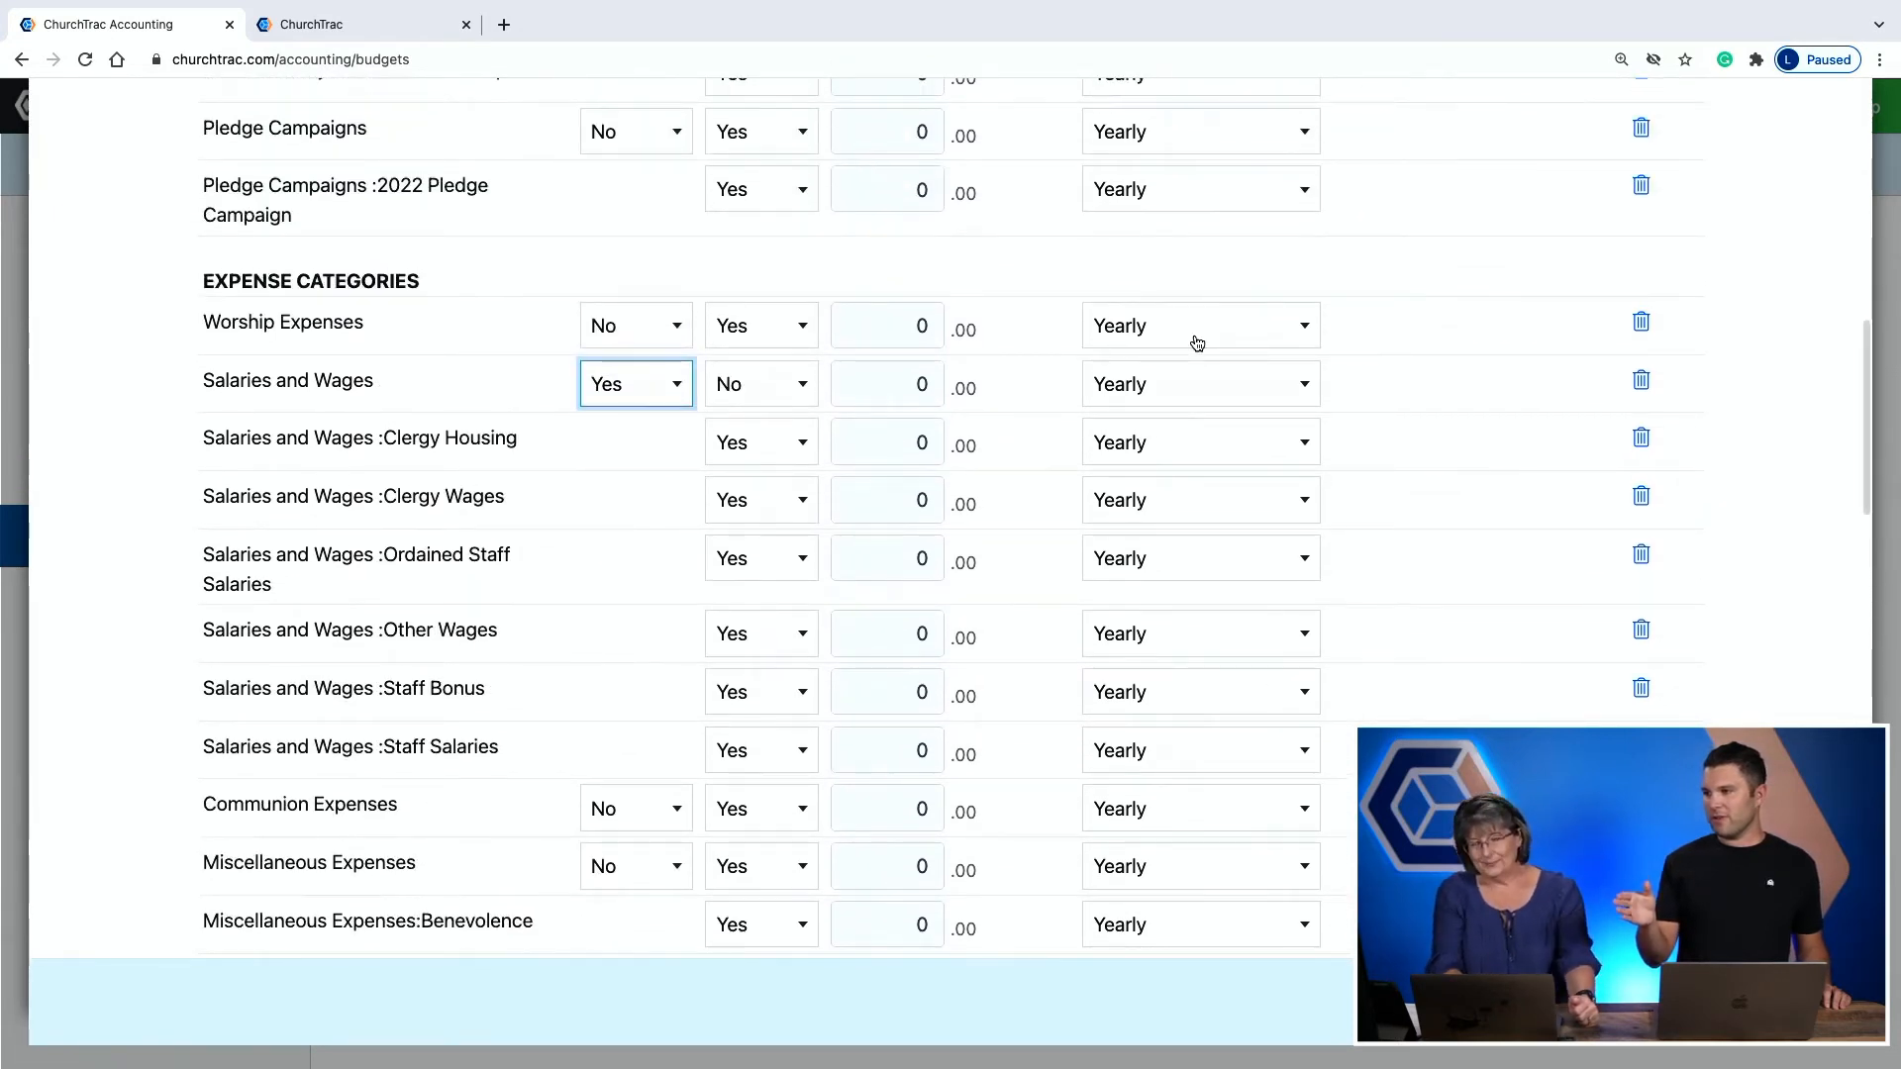
{"action": "scroll", "coordinate": [1094, 524], "scroll_direction": "down", "scroll_amount": 10}
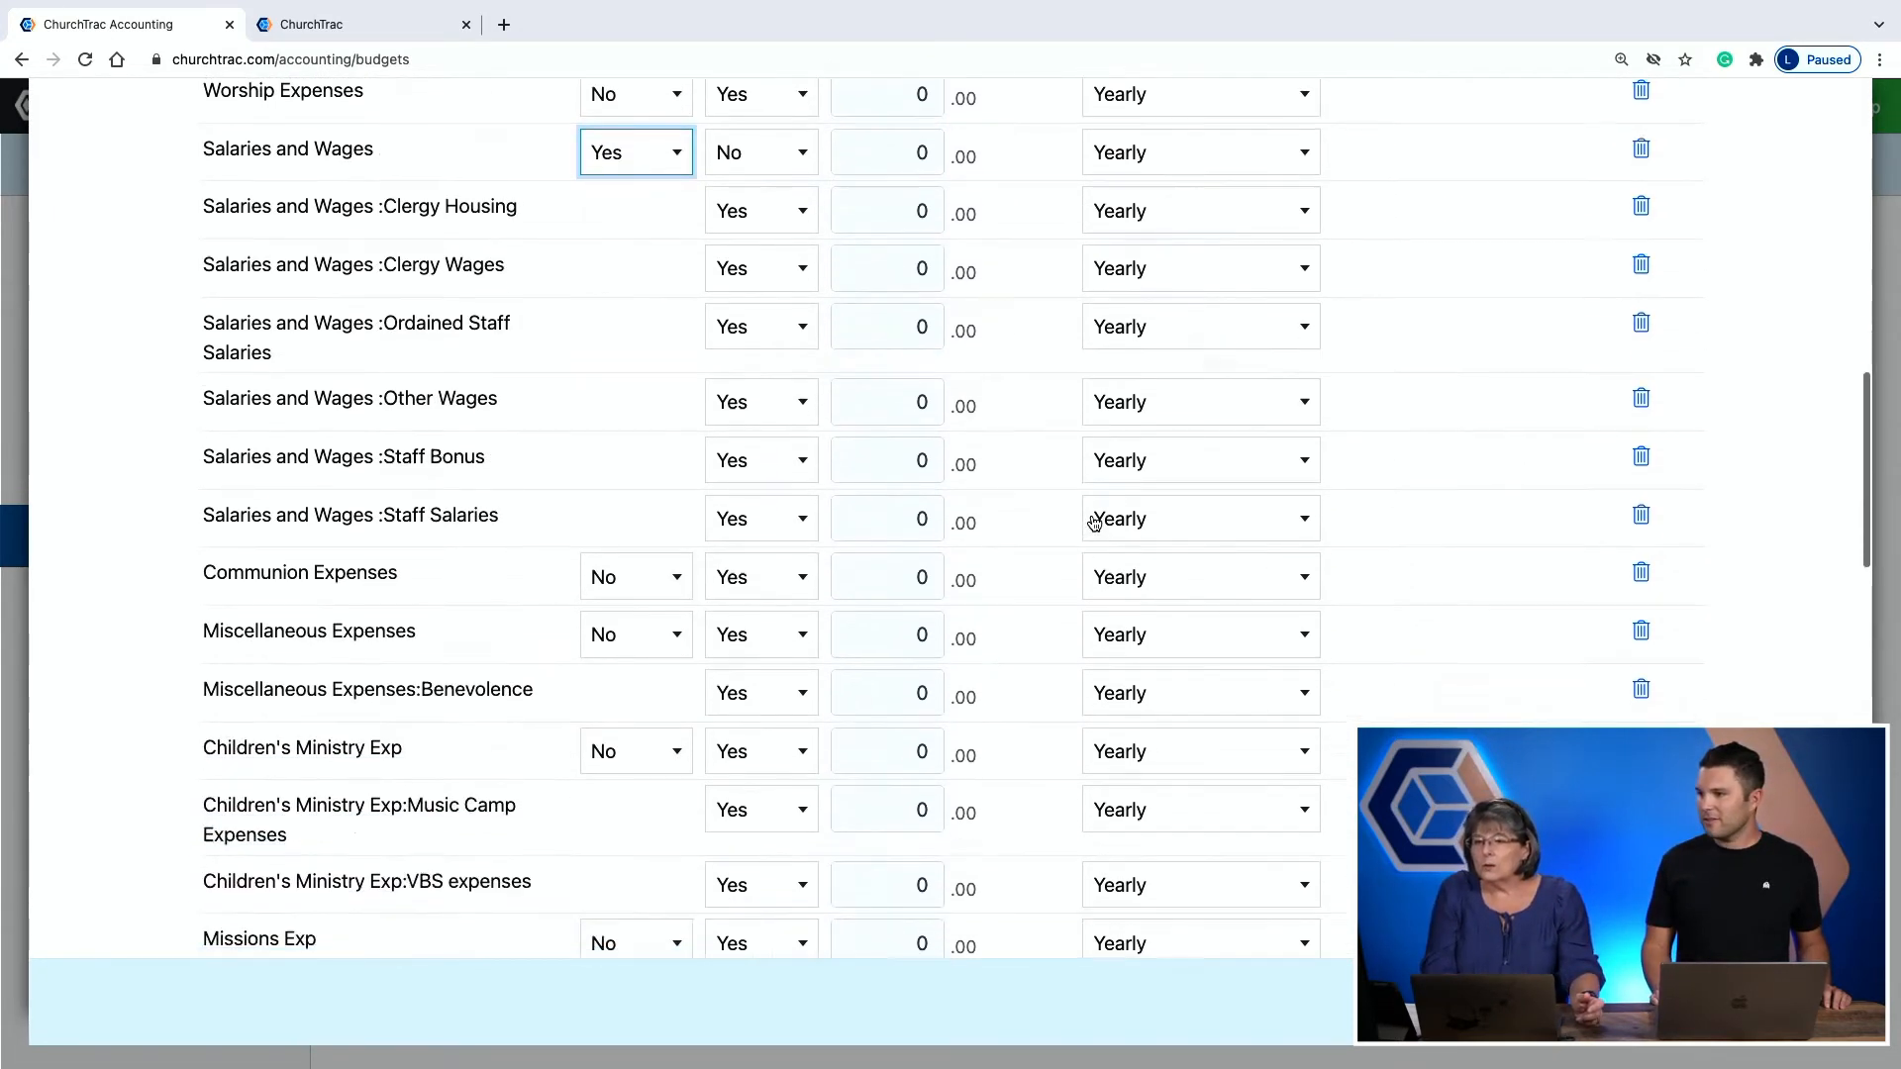
{"action": "scroll", "coordinate": [1094, 525], "scroll_direction": "down", "scroll_amount": 7}
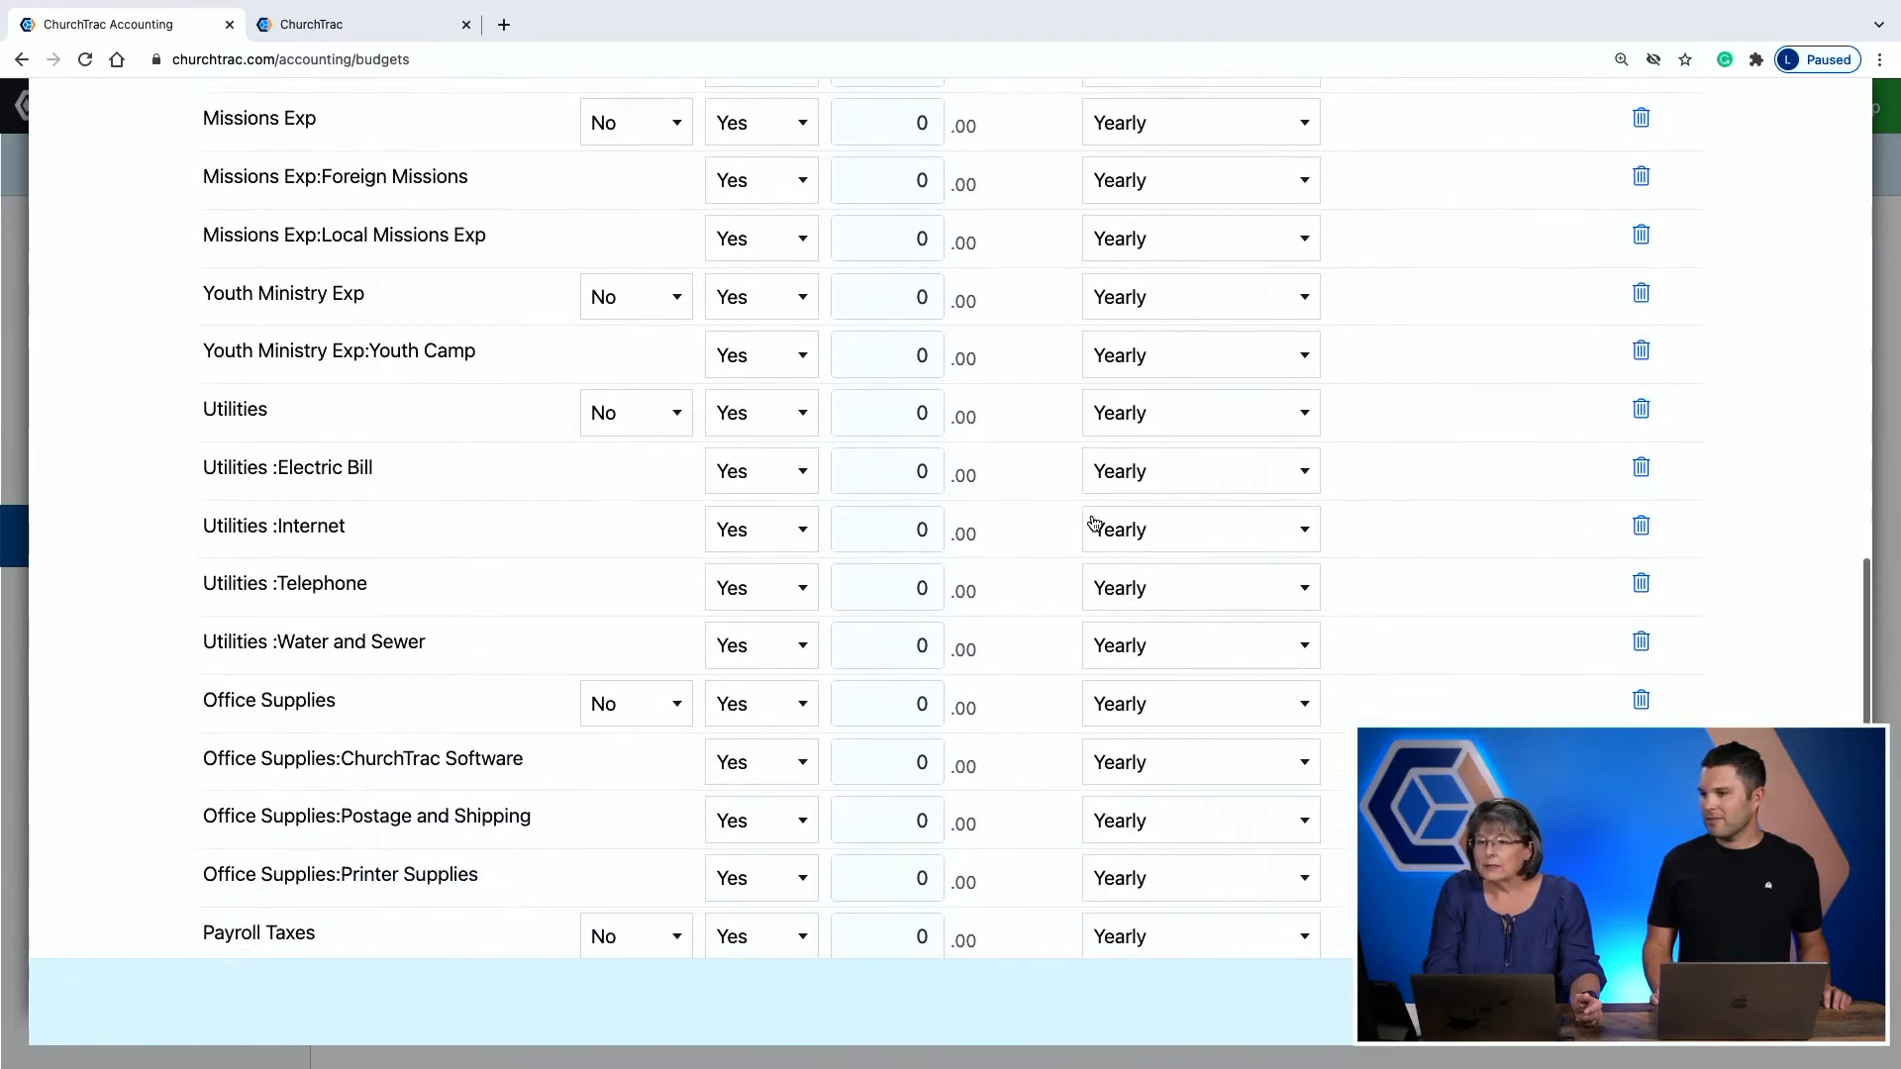
{"action": "scroll", "coordinate": [1094, 525], "scroll_direction": "down", "scroll_amount": 4}
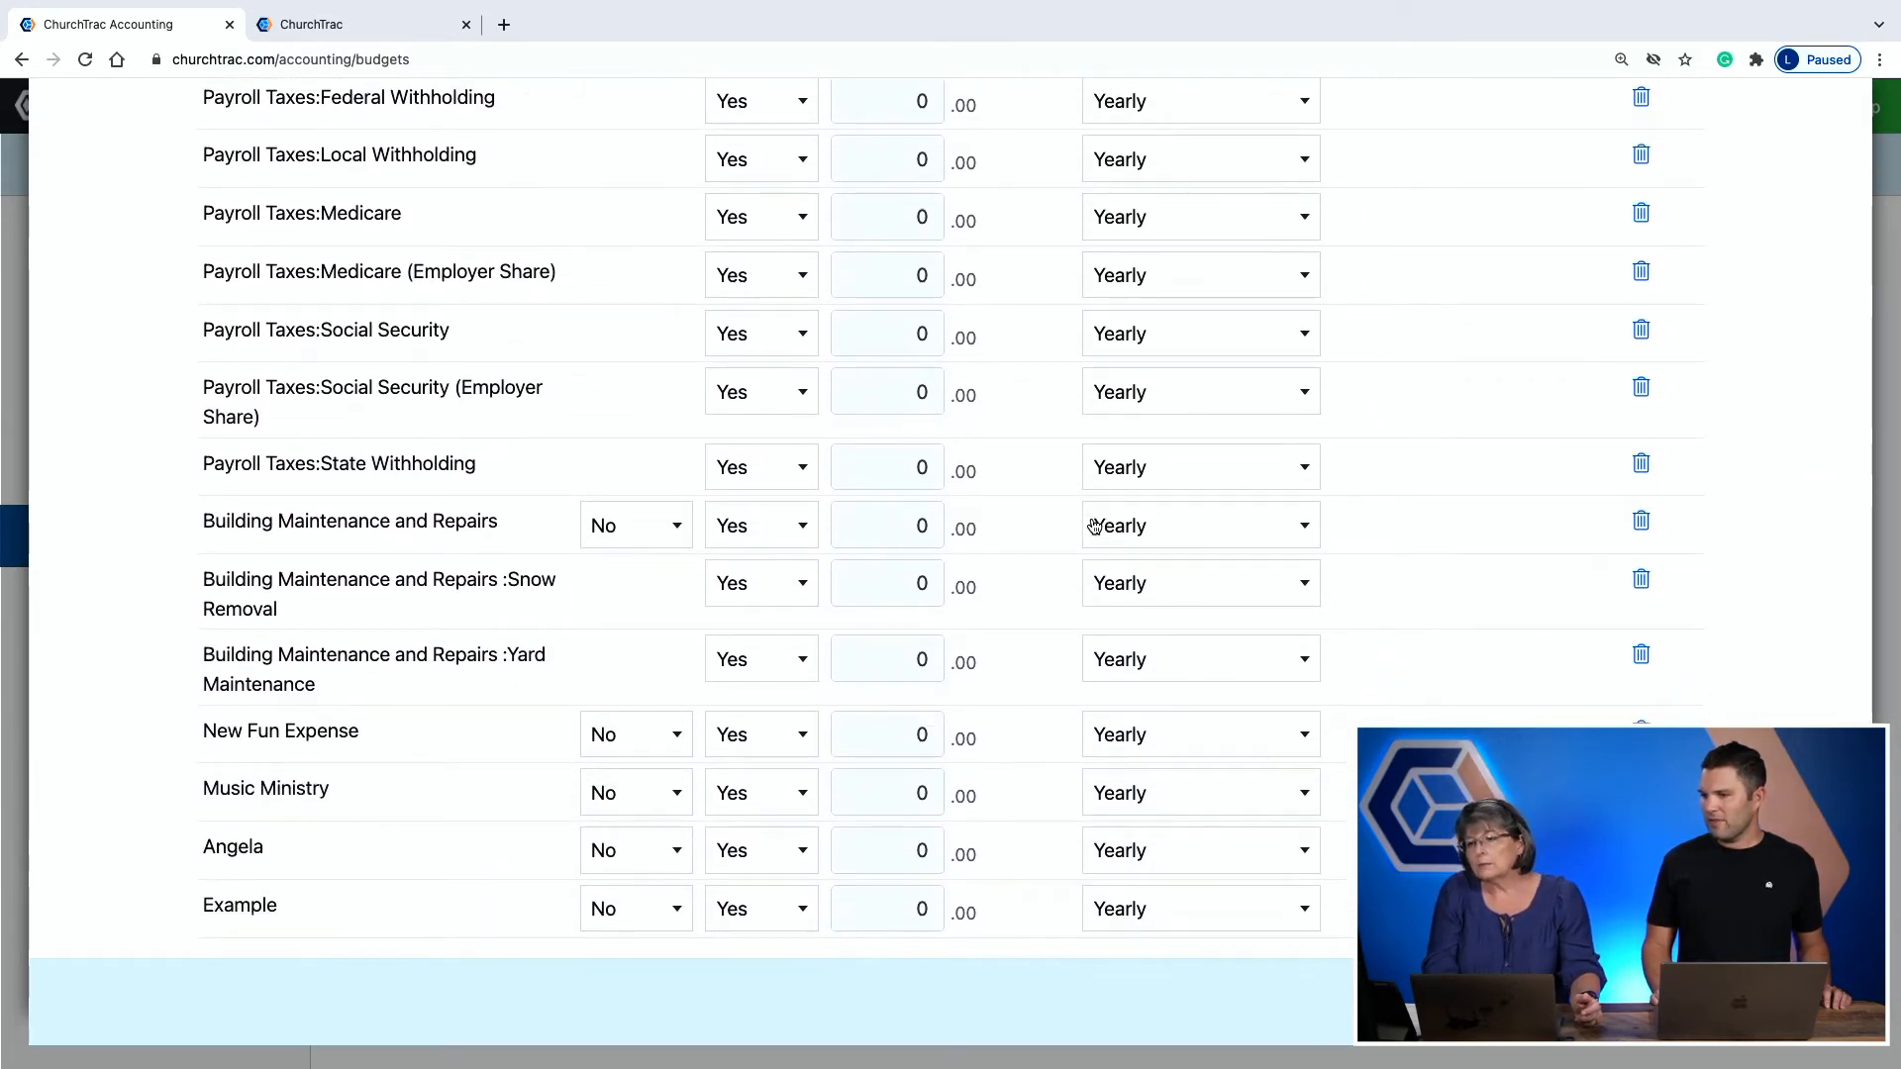
{"action": "scroll", "coordinate": [1094, 525], "scroll_direction": "up", "scroll_amount": 10}
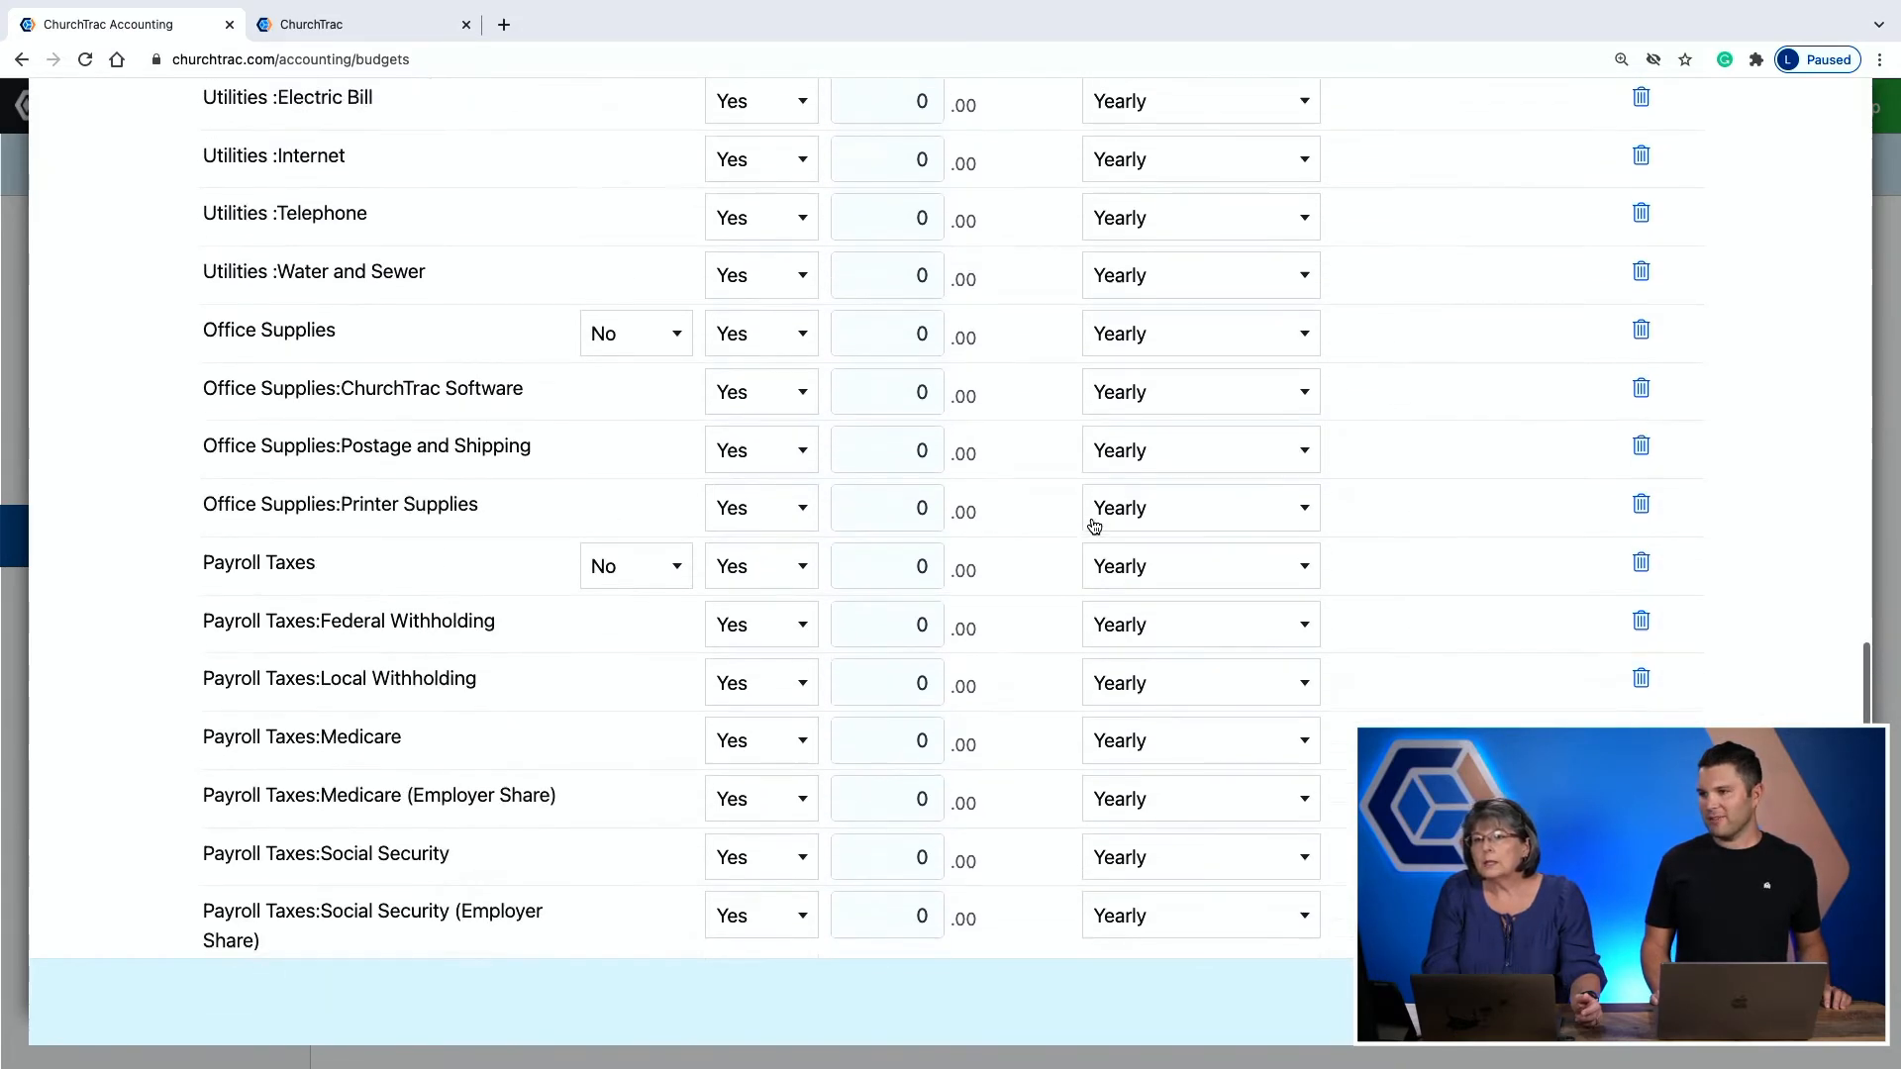
{"action": "scroll", "coordinate": [1093, 525], "scroll_direction": "up", "scroll_amount": 7}
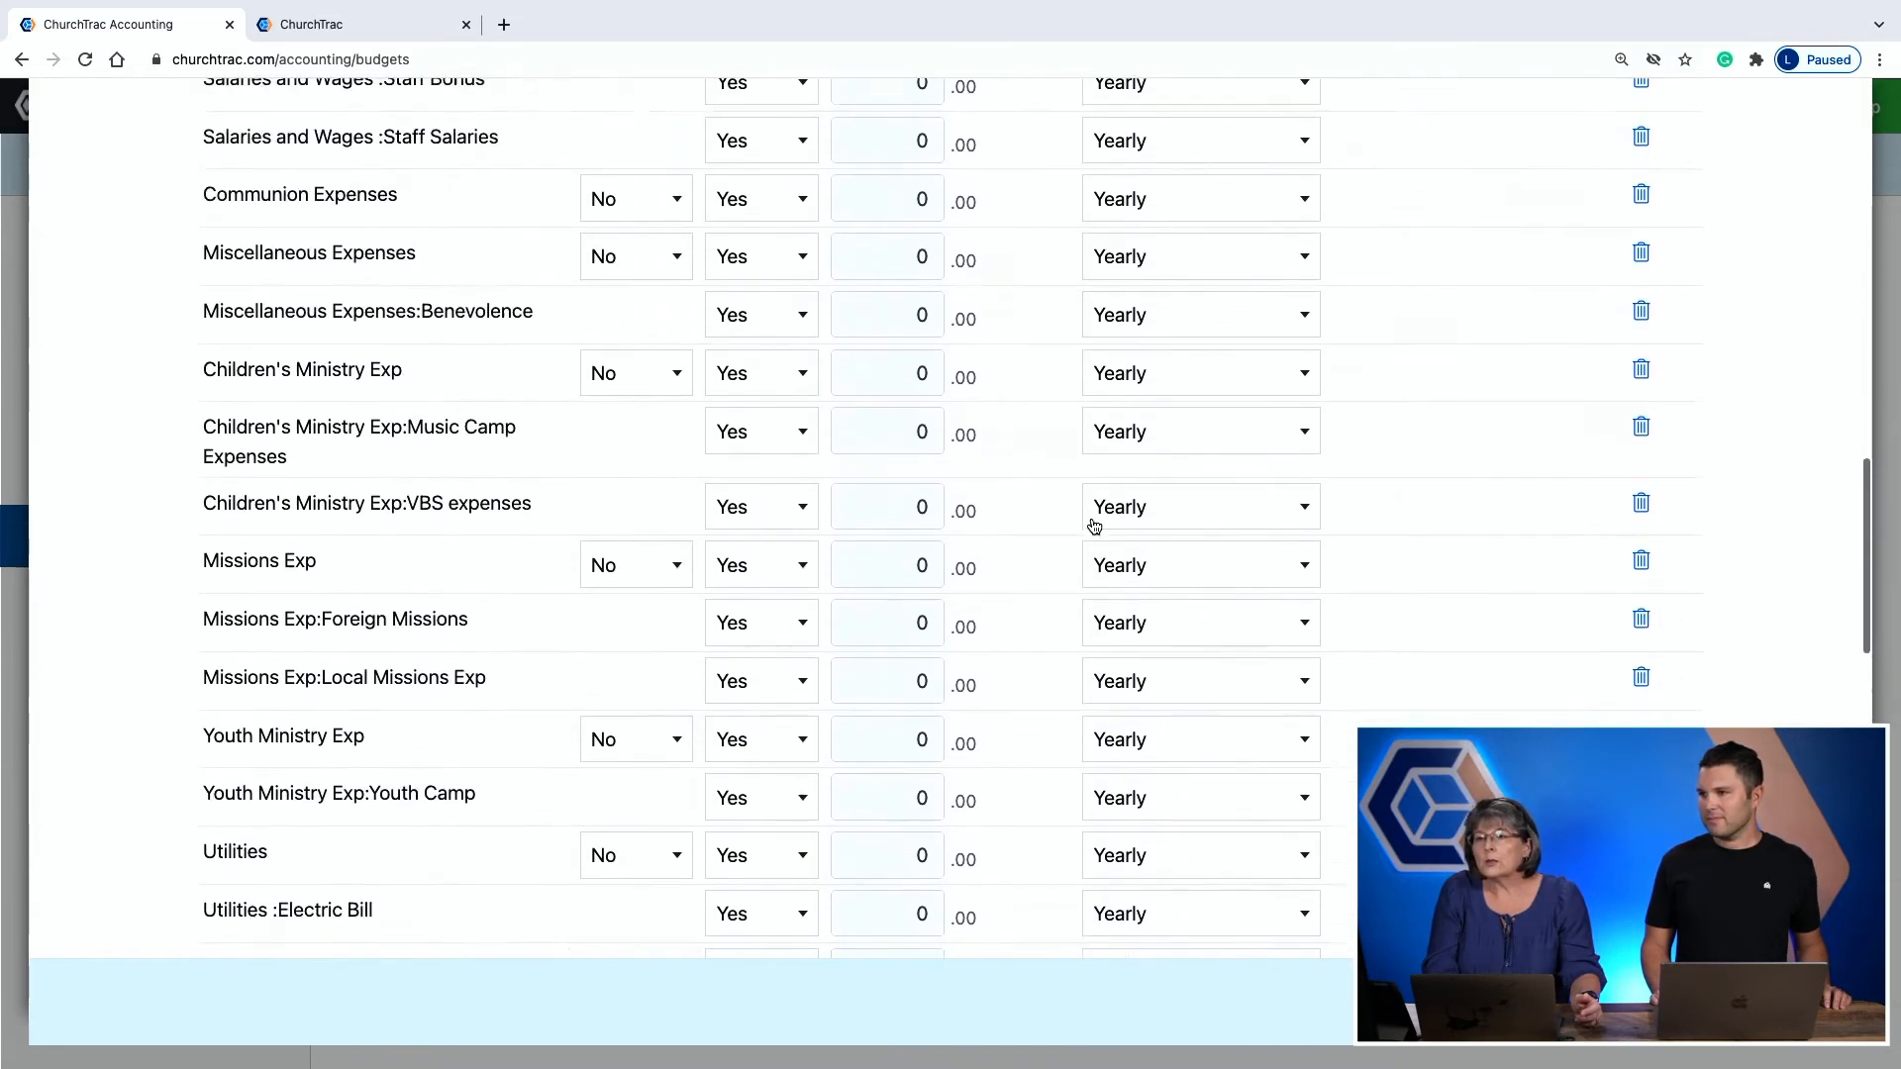
{"action": "scroll", "coordinate": [1094, 524], "scroll_direction": "up", "scroll_amount": 8}
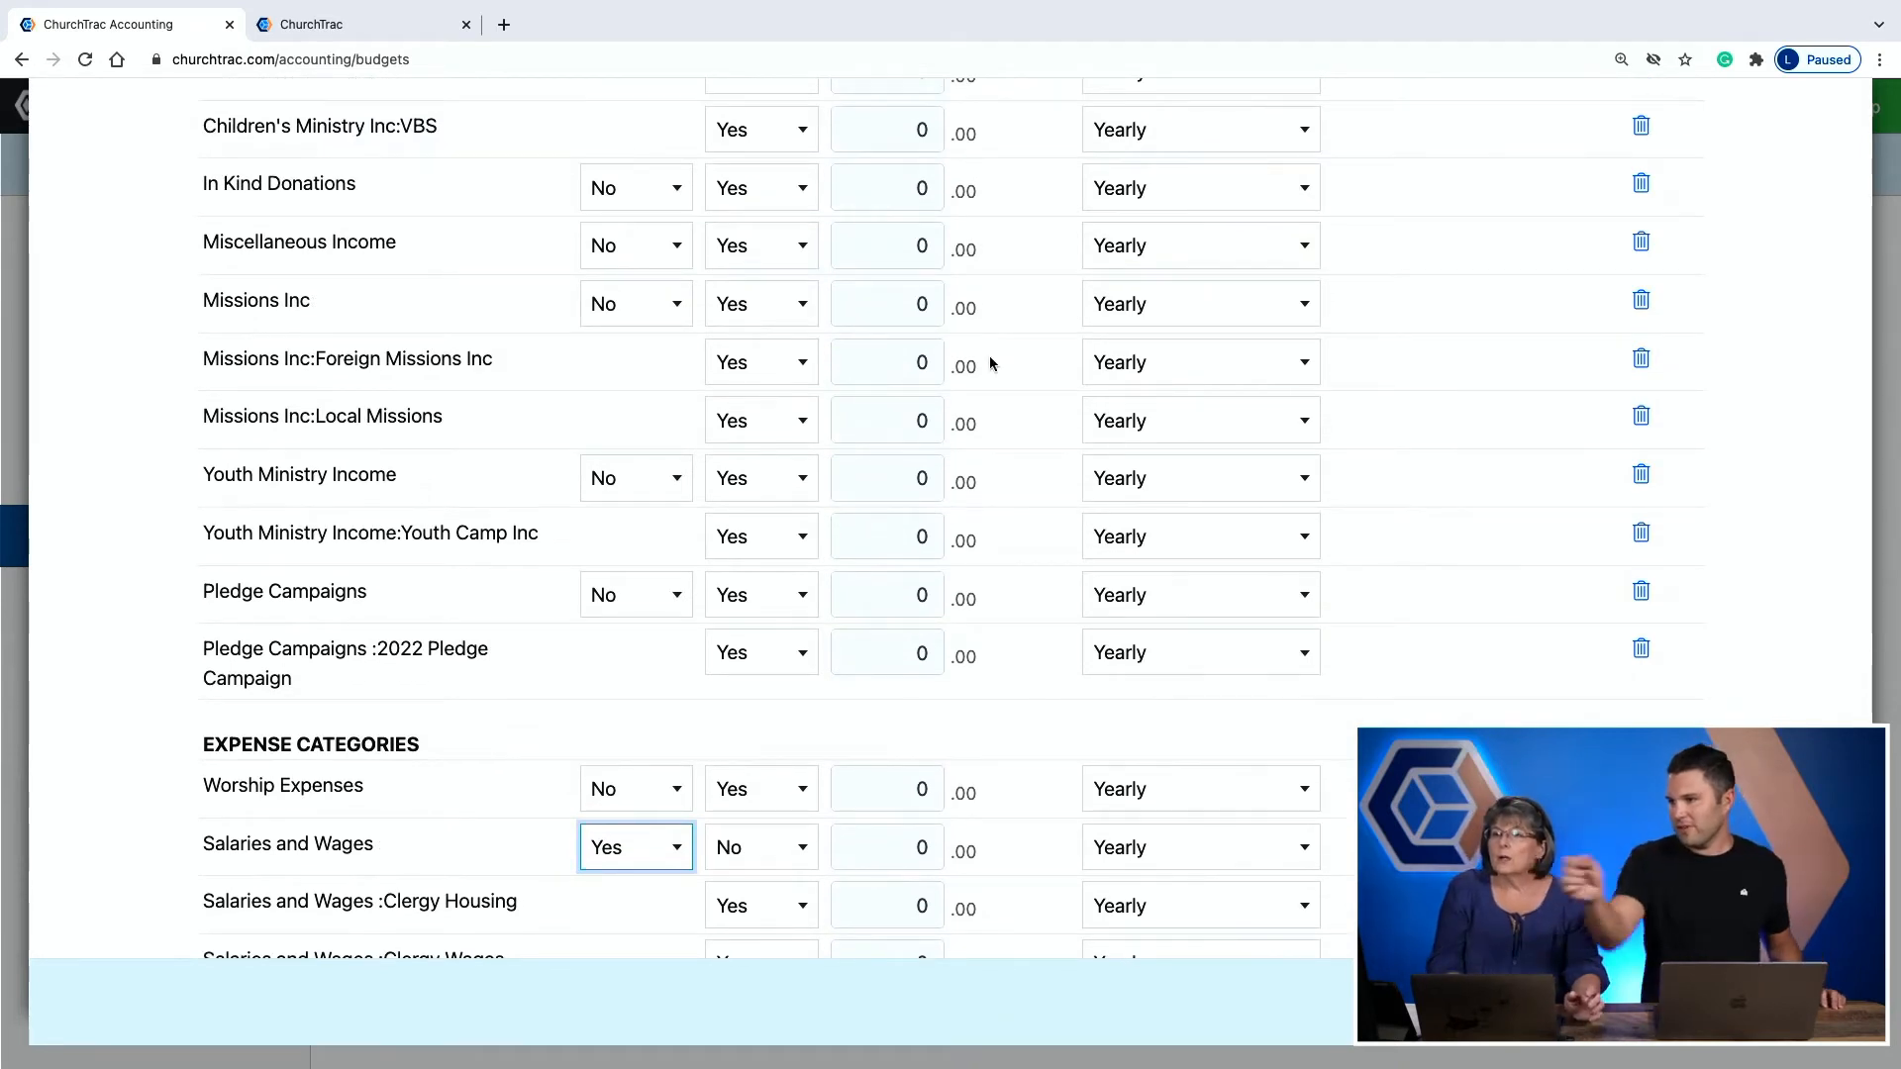
Set the budget item period of the Children's Ministry Inc:VBS income category to Date Range
{"action": "scroll", "coordinate": [1315, 183], "scroll_direction": "up", "scroll_amount": 1}
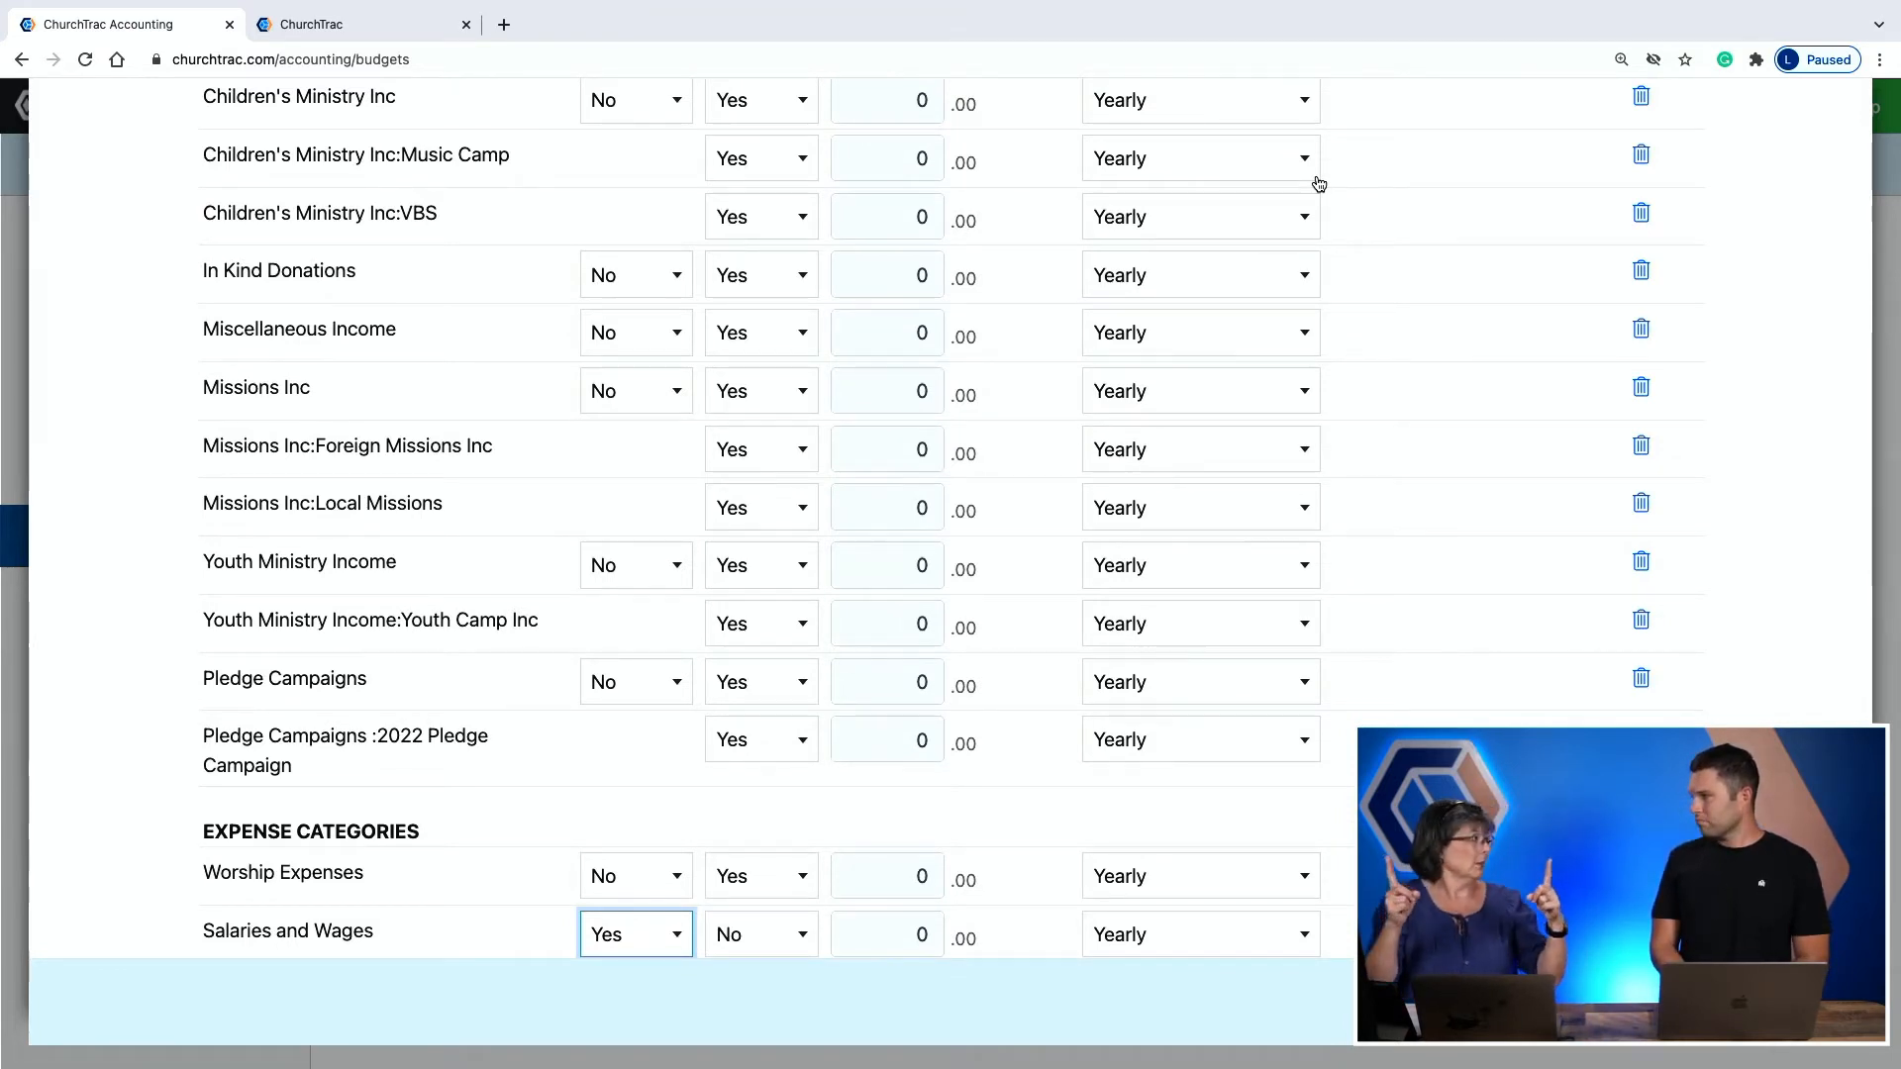
{"action": "left_click", "coordinate": [1195, 216]}
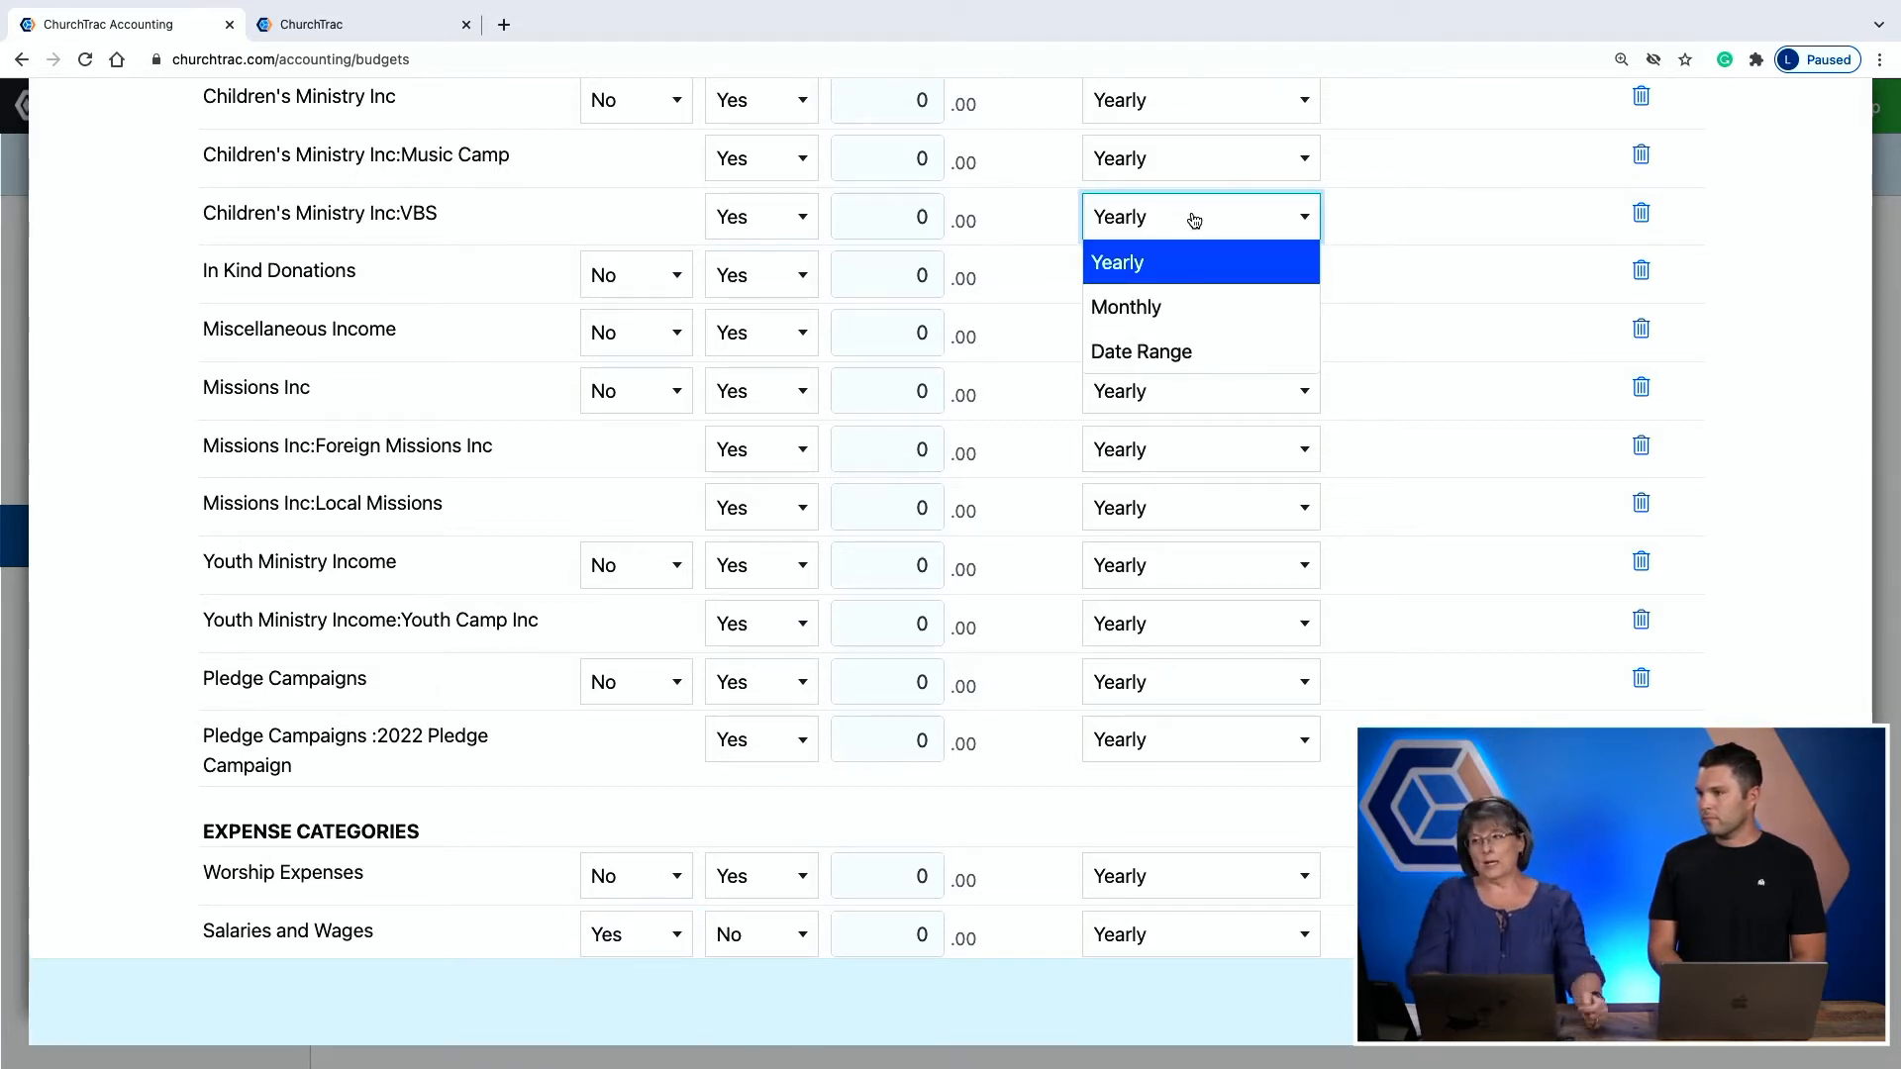
{"action": "left_click", "coordinate": [1183, 365]}
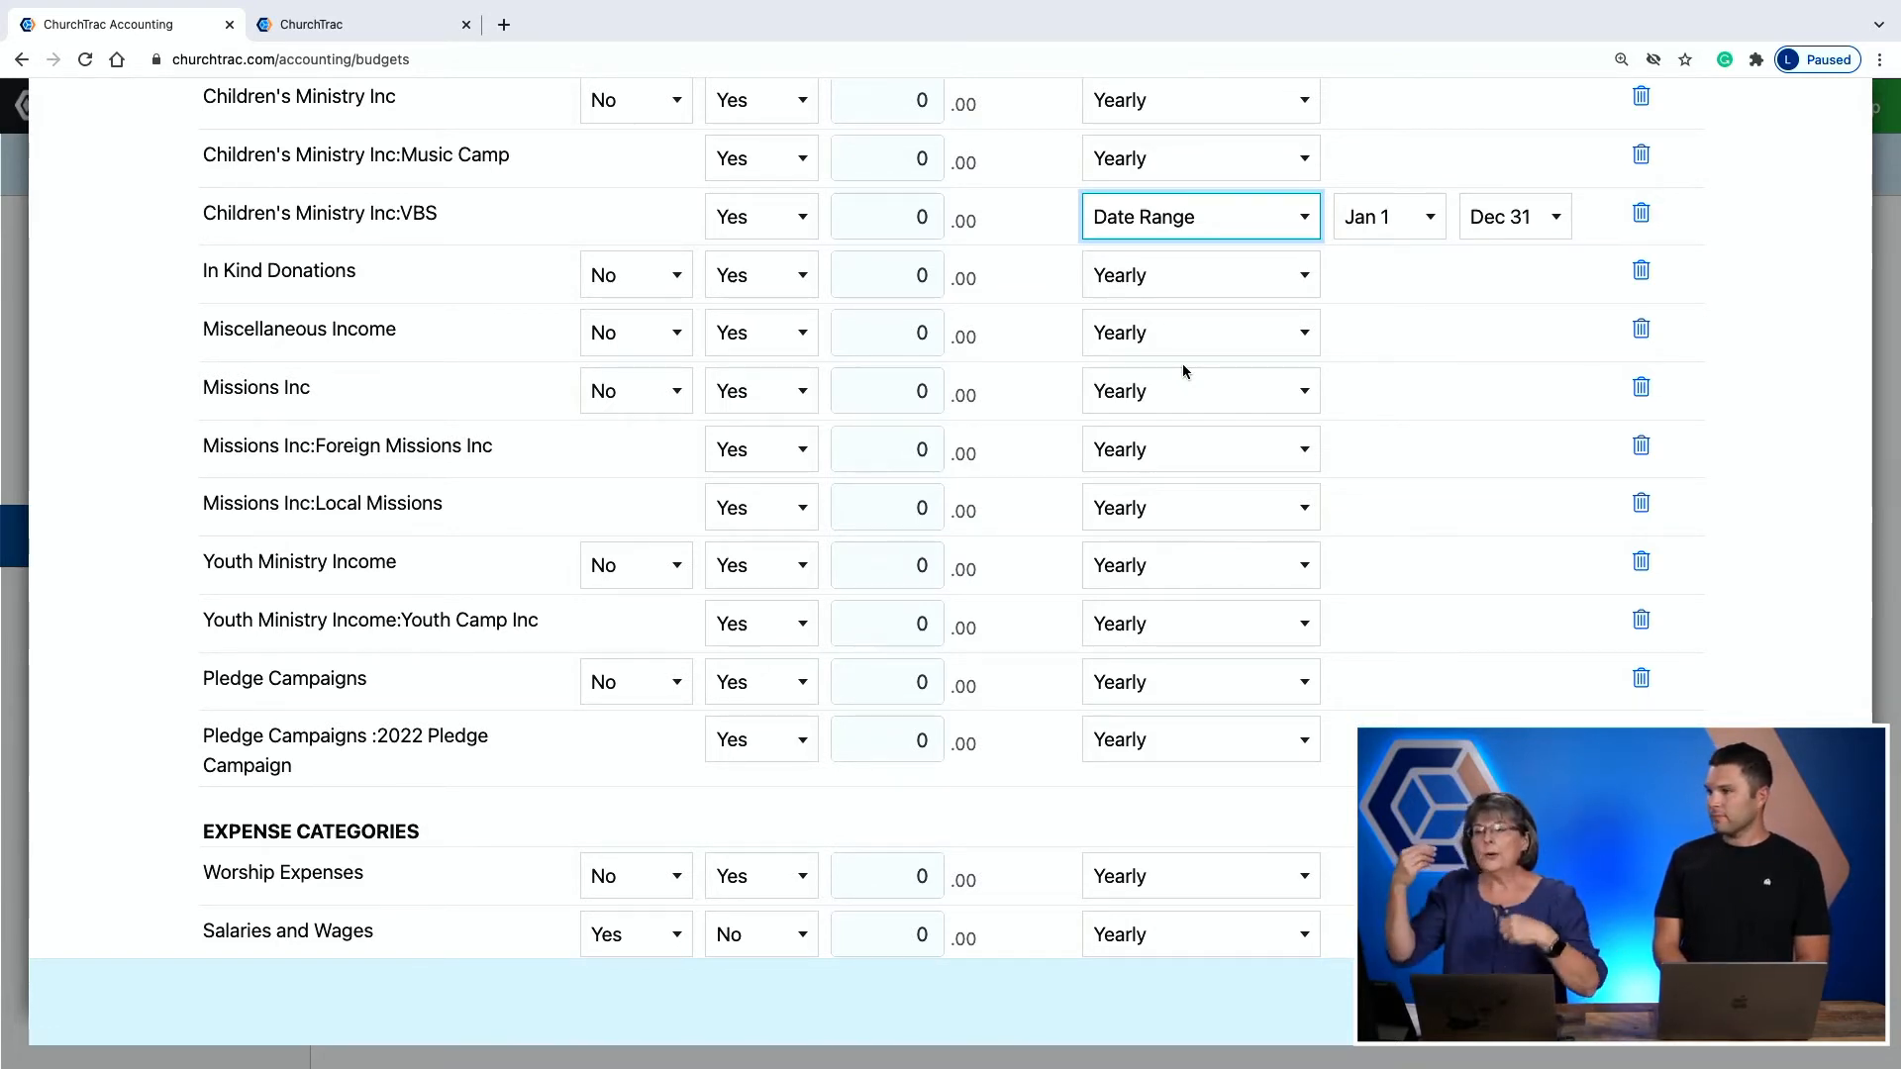
{"action": "left_click", "coordinate": [1183, 281]}
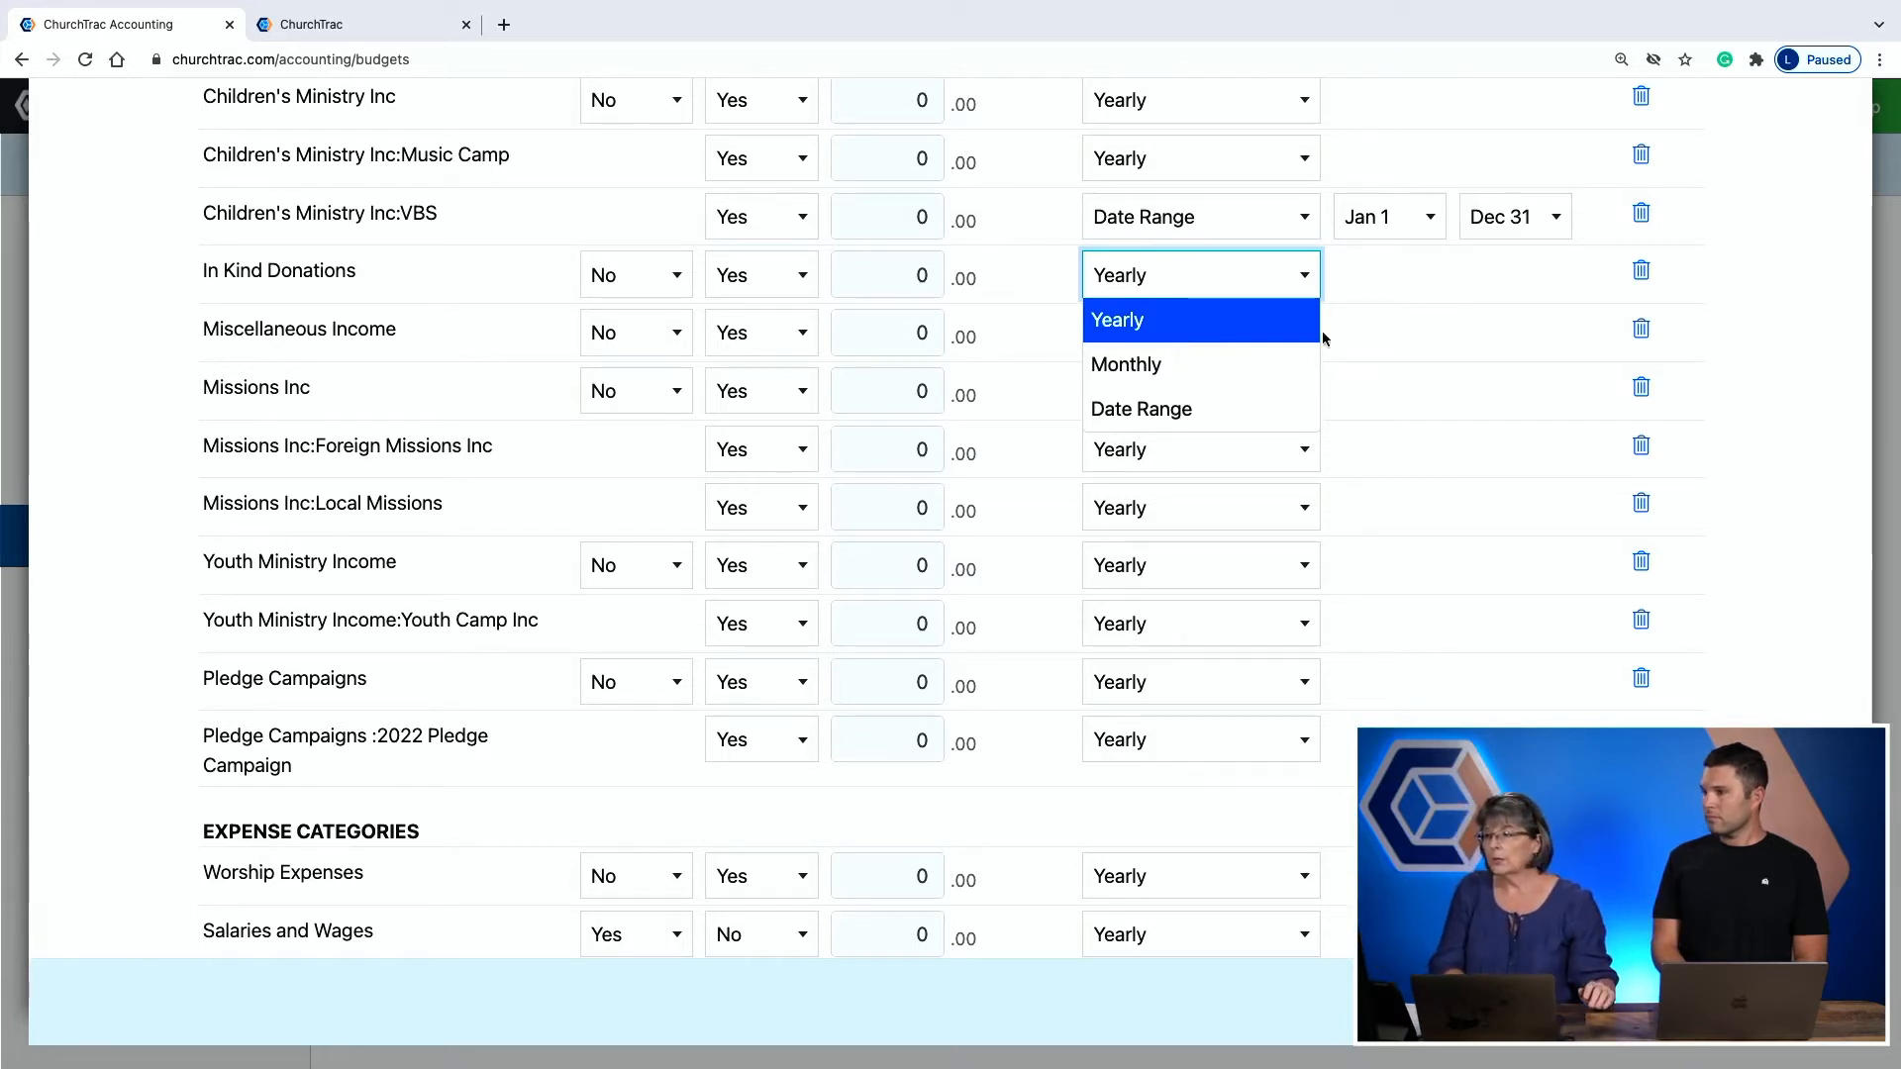
{"action": "left_click", "coordinate": [1368, 324]}
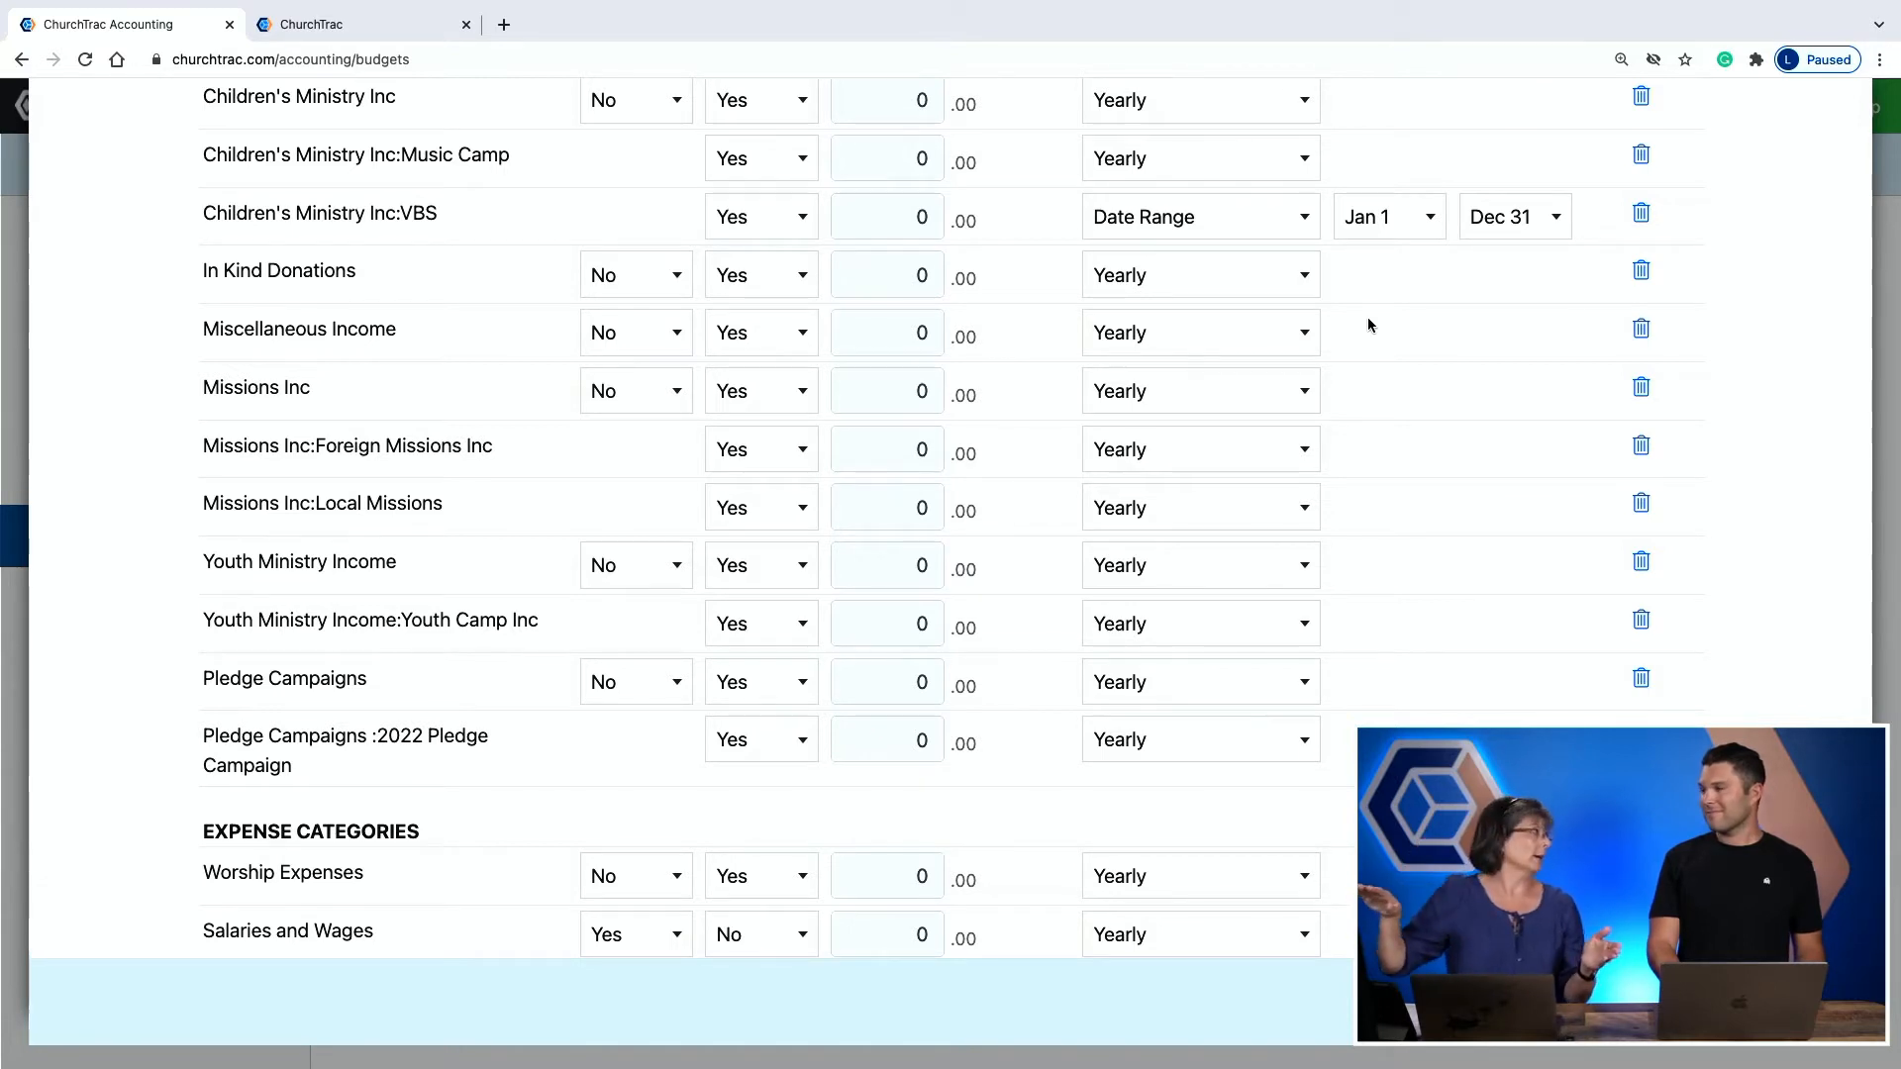
Look over the income categories of Budget 2022 and save the budget
{"action": "scroll", "coordinate": [1464, 470], "scroll_direction": "up", "scroll_amount": 1}
{"action": "scroll", "coordinate": [1464, 472], "scroll_direction": "up", "scroll_amount": 3}
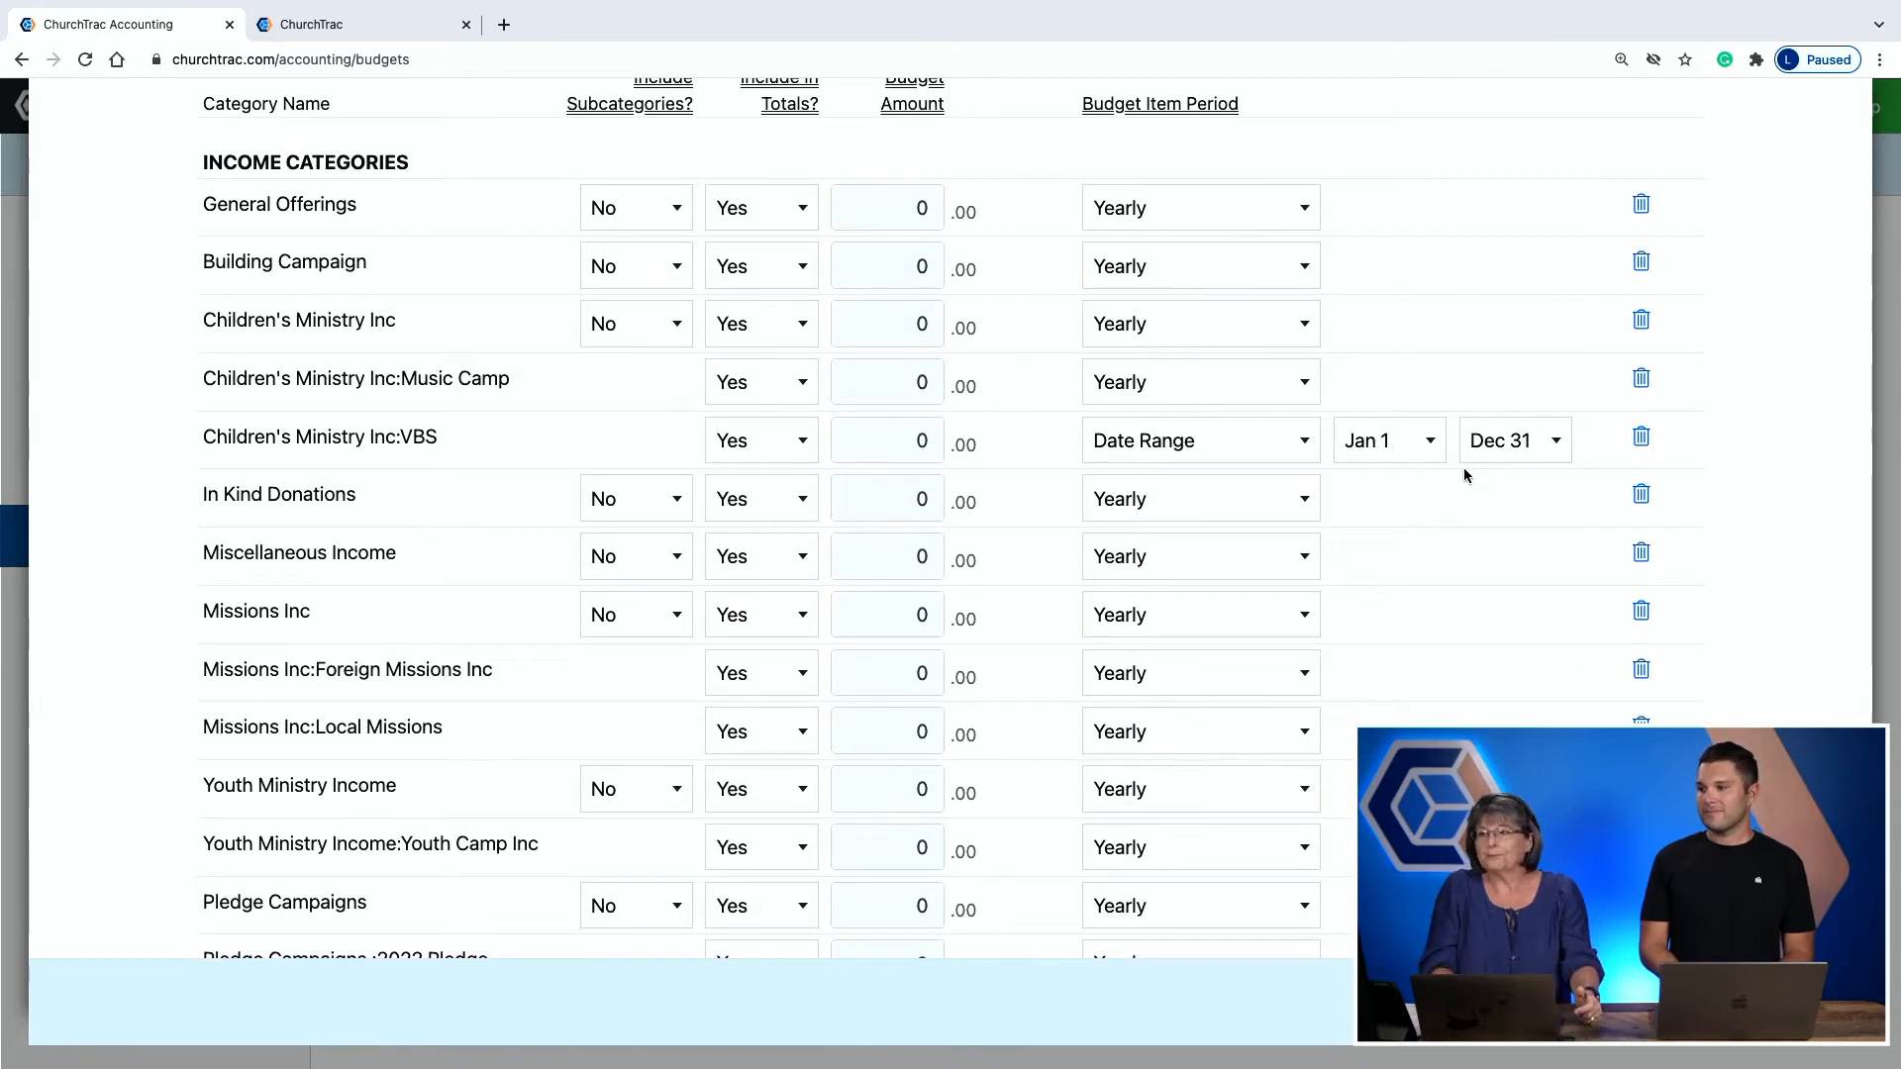
{"action": "scroll", "coordinate": [1463, 467], "scroll_direction": "up", "scroll_amount": 3}
{"action": "scroll", "coordinate": [1464, 471], "scroll_direction": "down", "scroll_amount": 4}
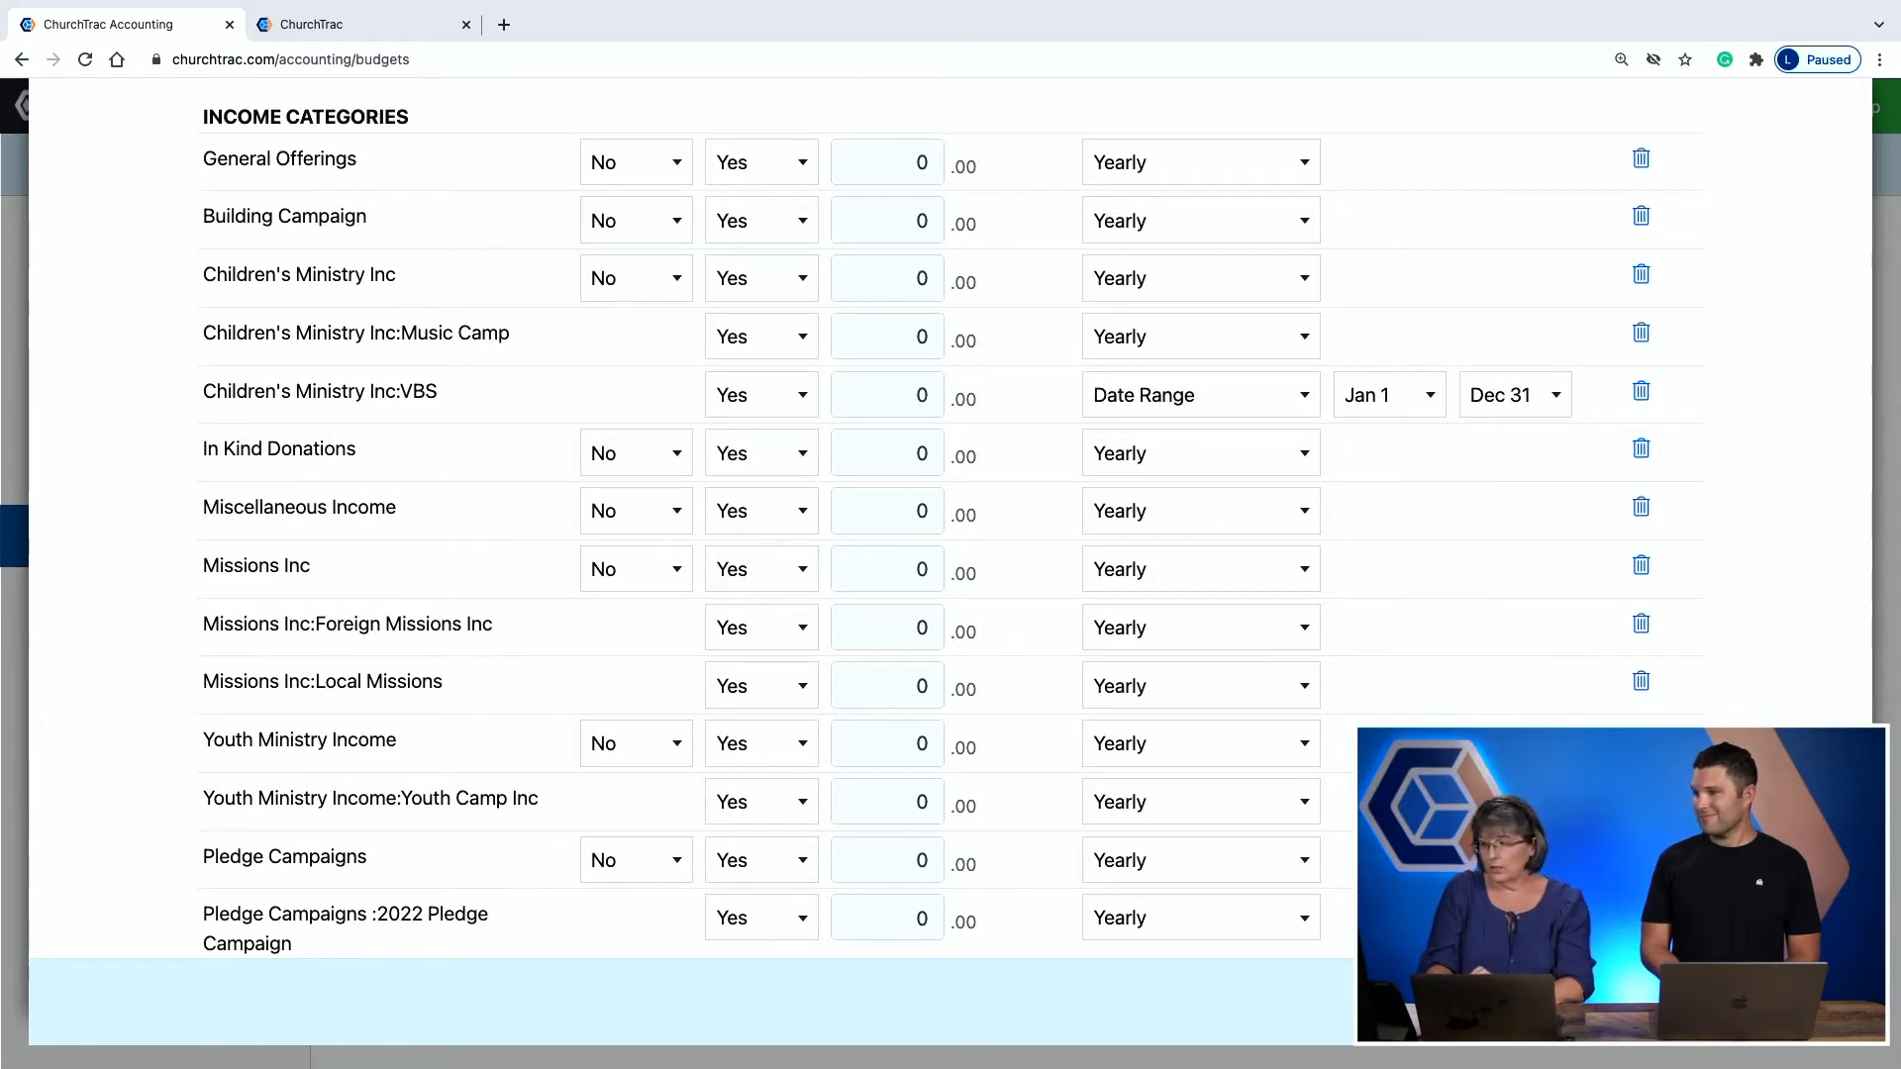
{"action": "left_click", "coordinate": [1782, 1001]}
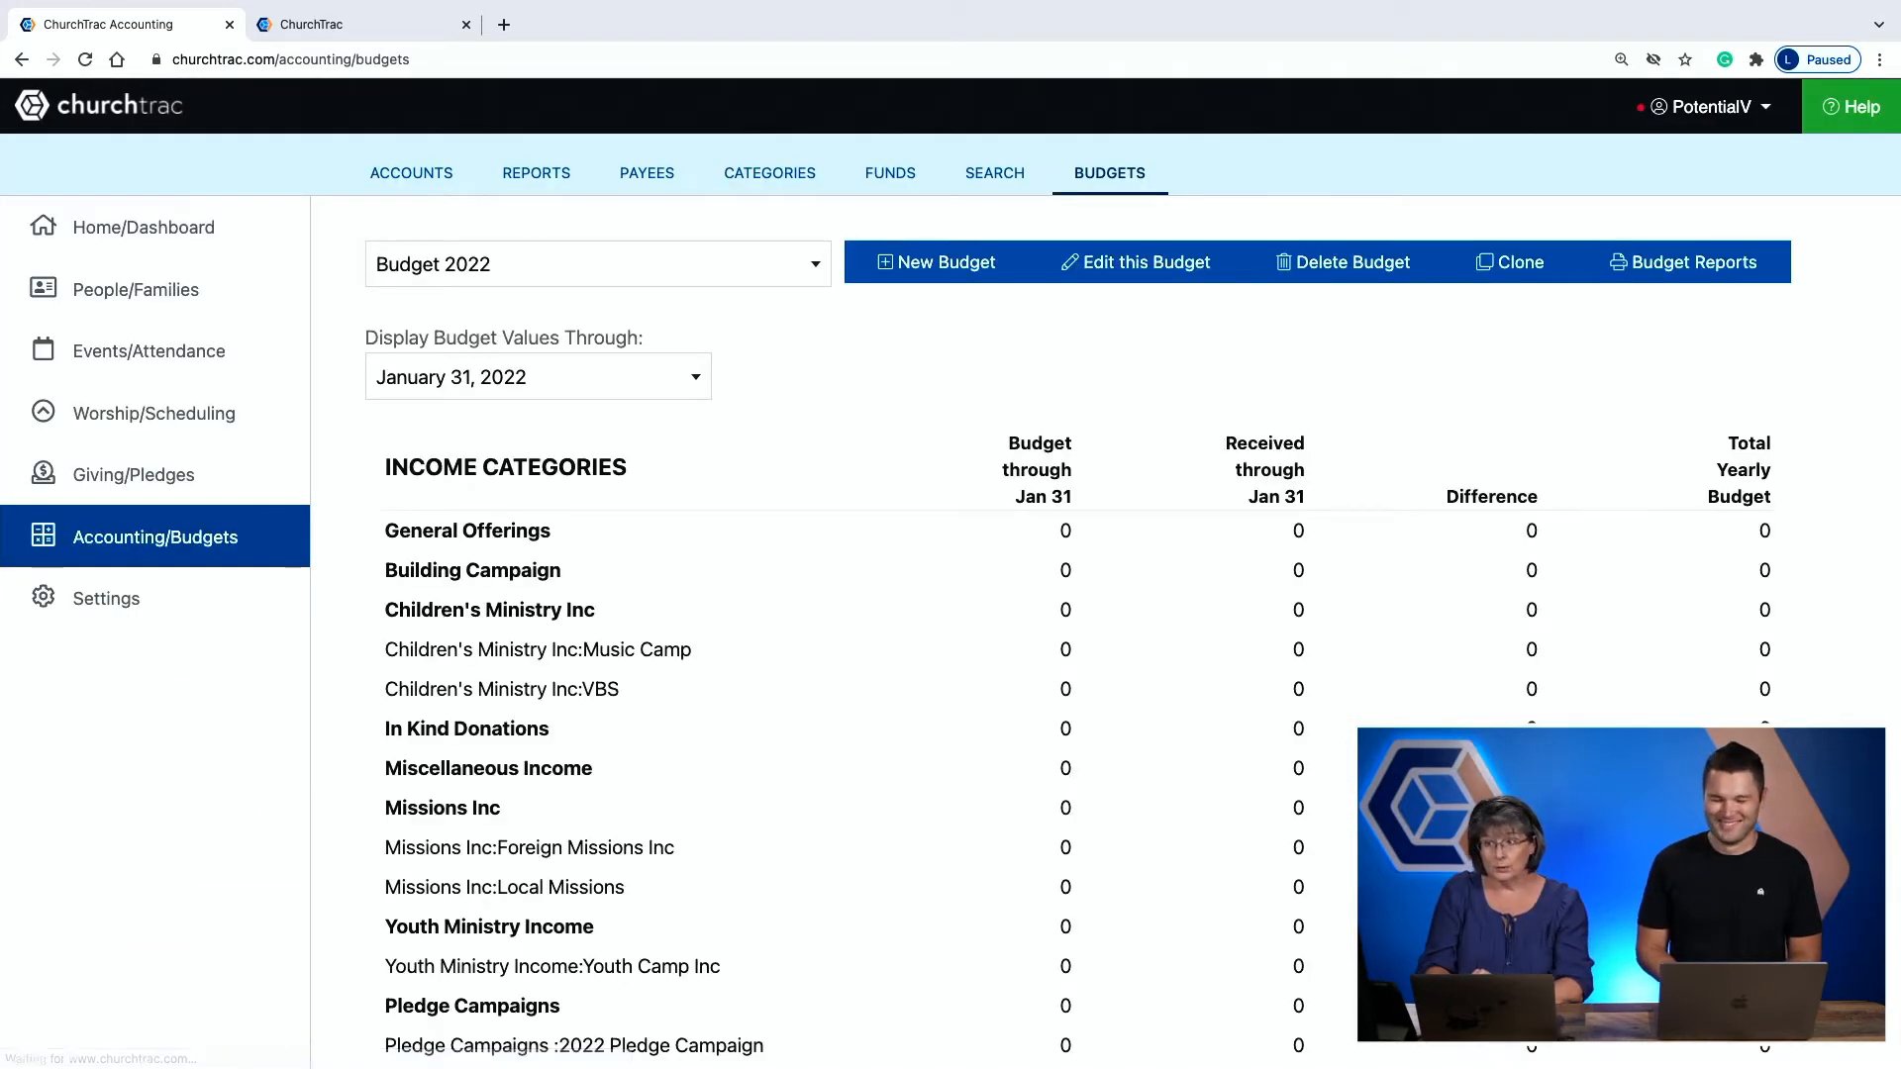
Display the 2021 Budget with its values through October 31, 2021
{"action": "scroll", "coordinate": [1506, 764], "scroll_direction": "down", "scroll_amount": 3}
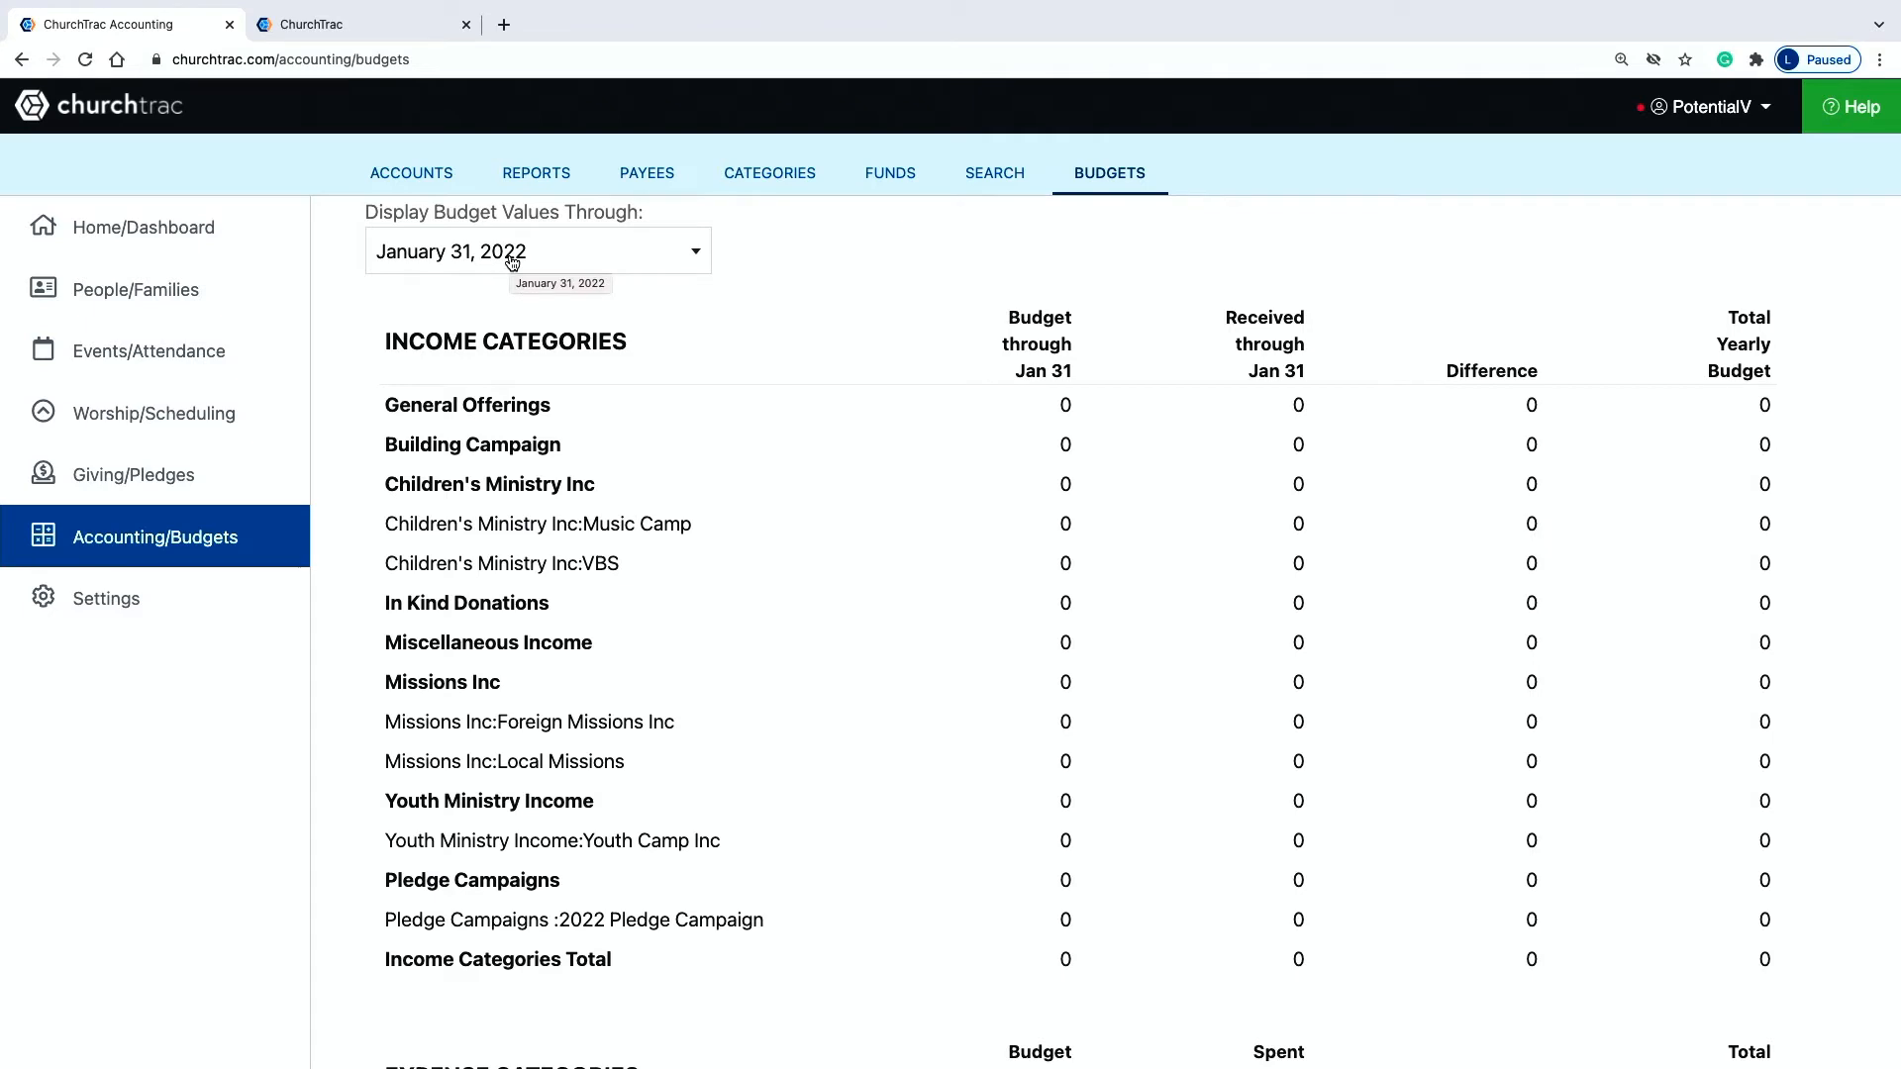
{"action": "scroll", "coordinate": [512, 259], "scroll_direction": "up", "scroll_amount": 2}
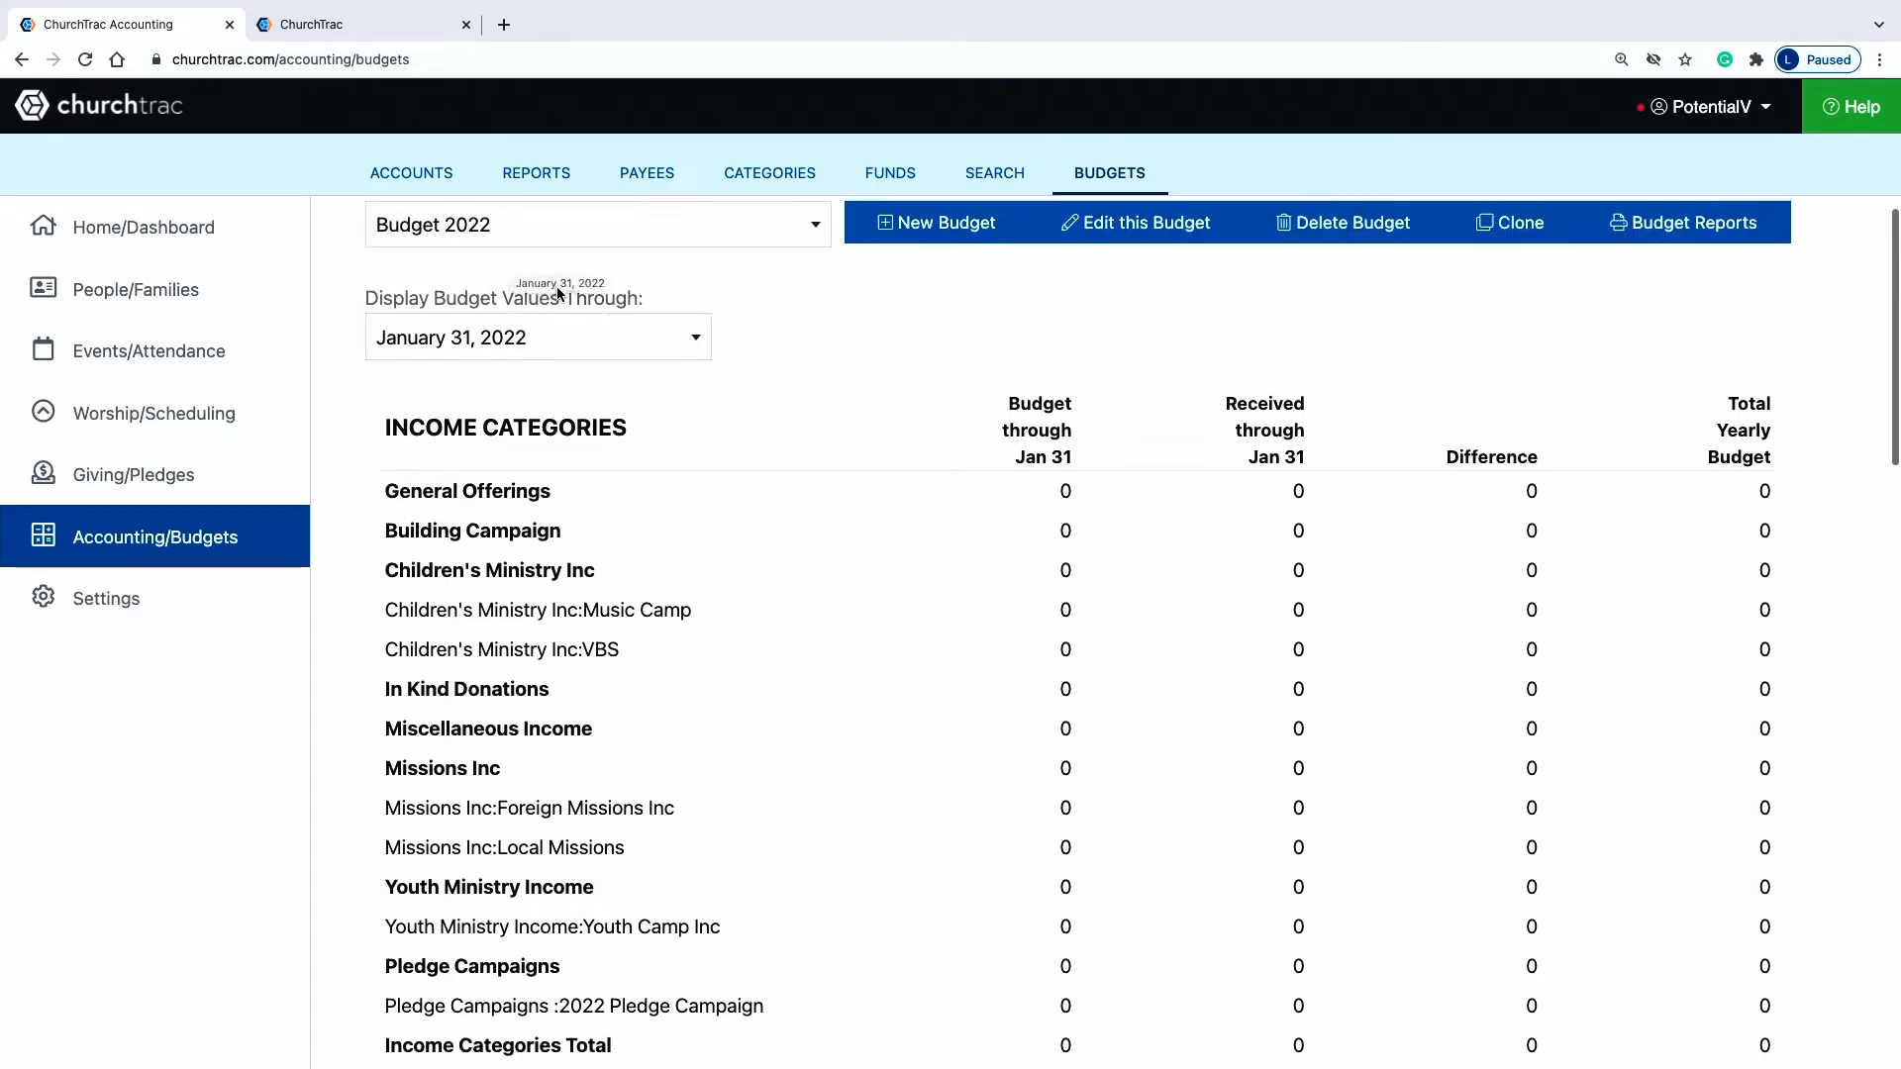
{"action": "left_click", "coordinate": [543, 260]}
{"action": "left_click", "coordinate": [540, 304]}
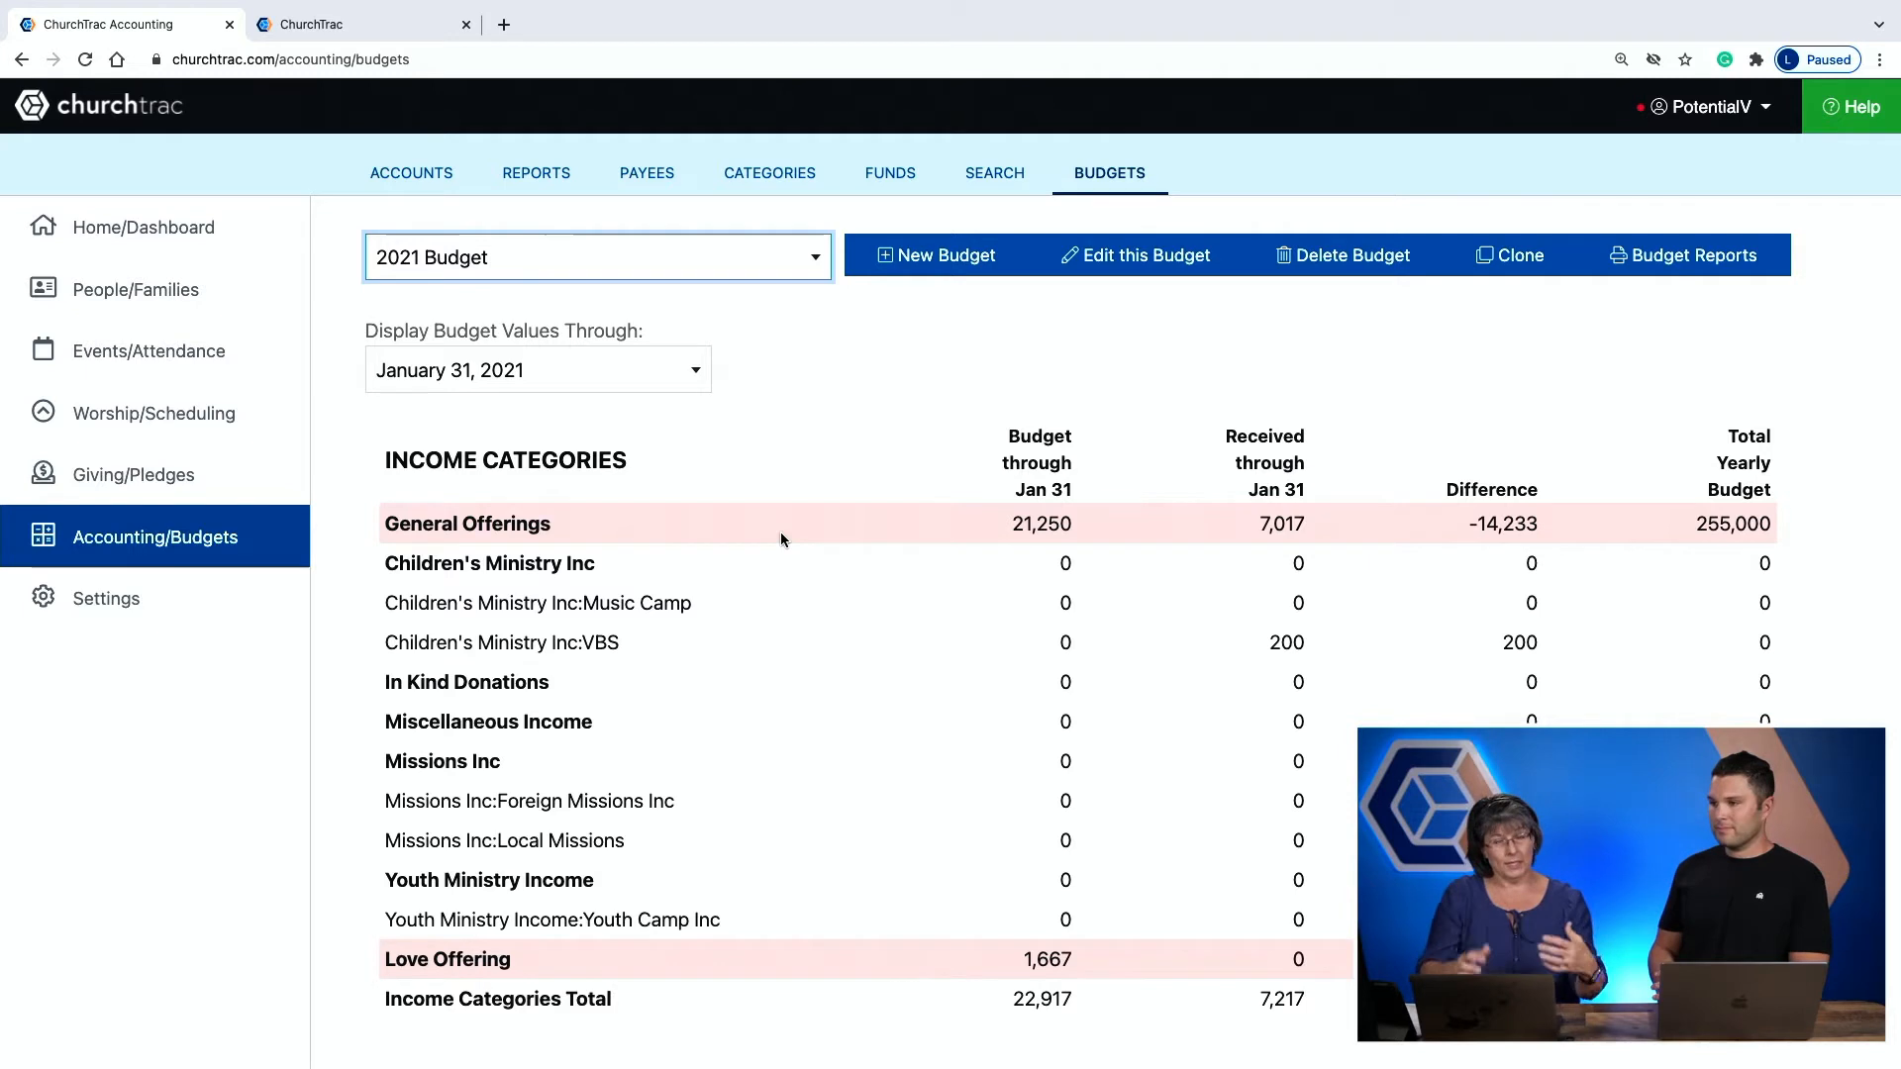
{"action": "left_click", "coordinate": [598, 382]}
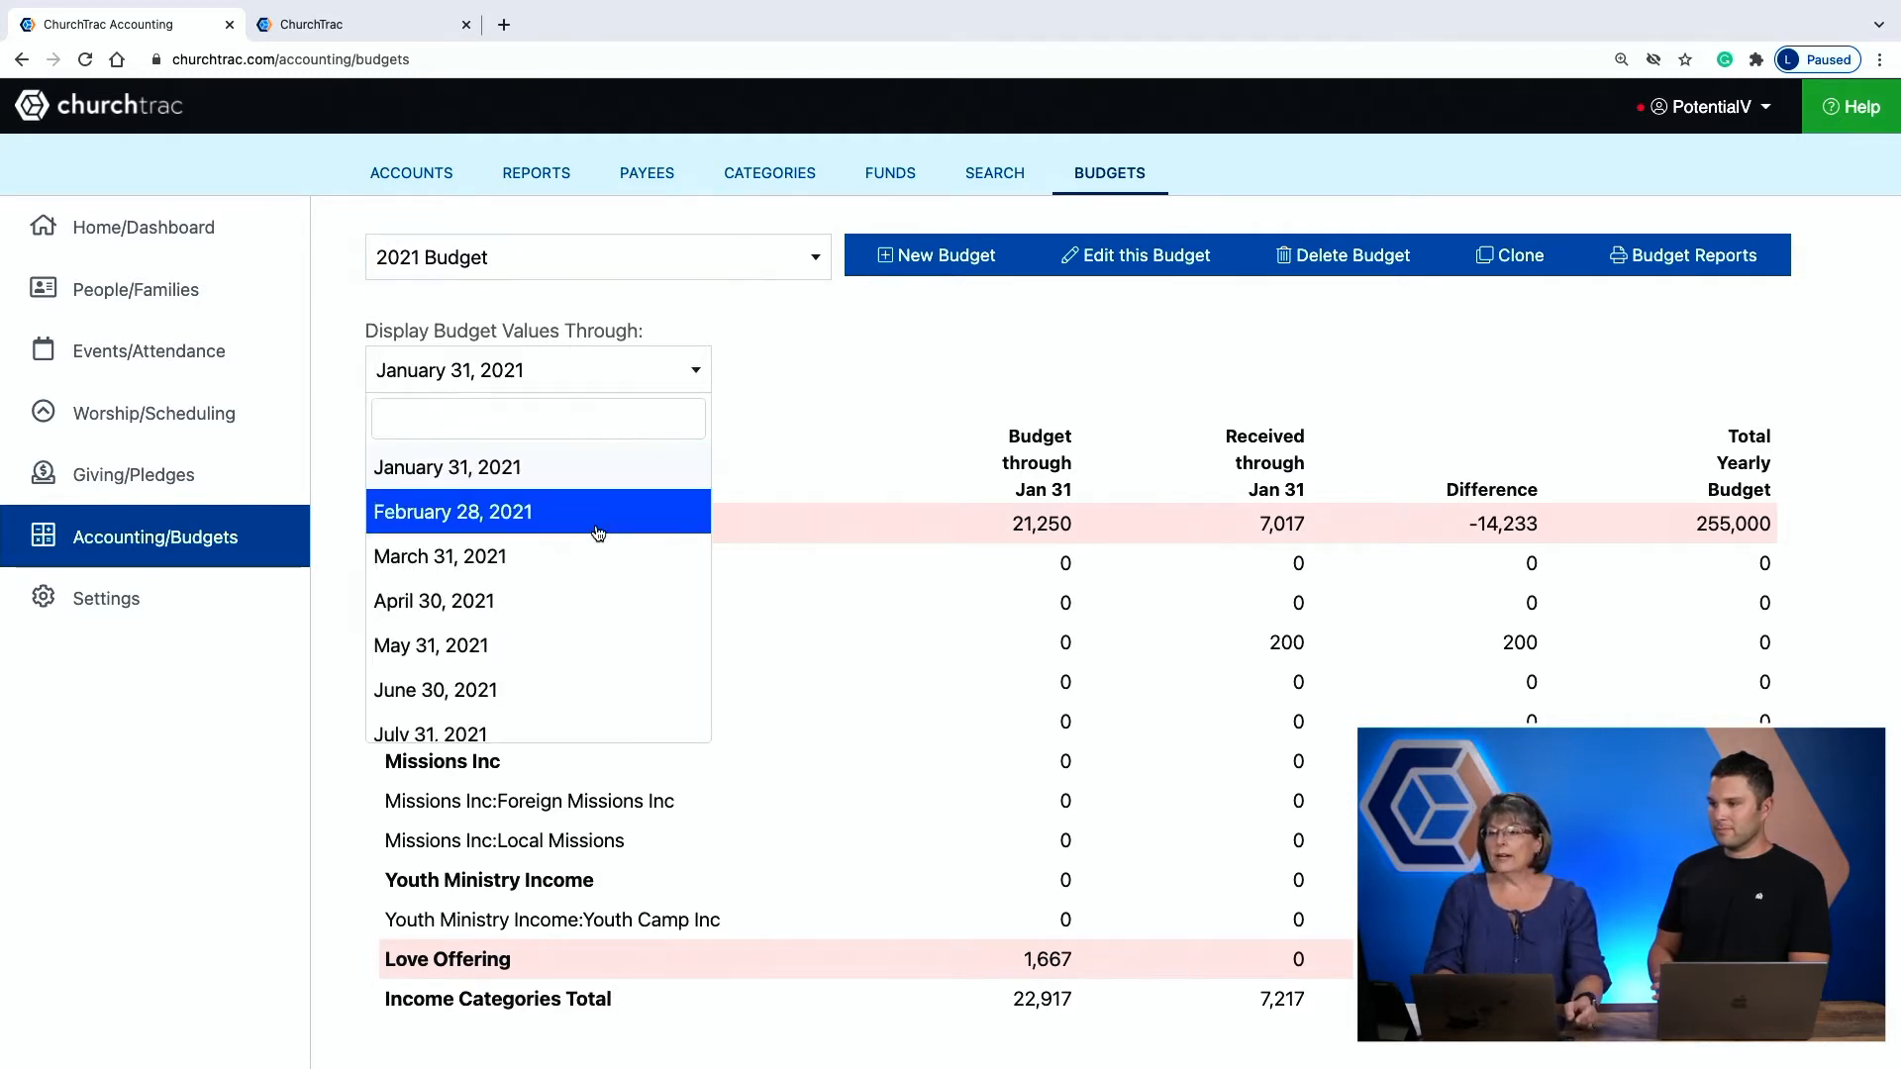
{"action": "scroll", "coordinate": [540, 604], "scroll_direction": "down", "scroll_amount": 3}
{"action": "left_click", "coordinate": [524, 656]}
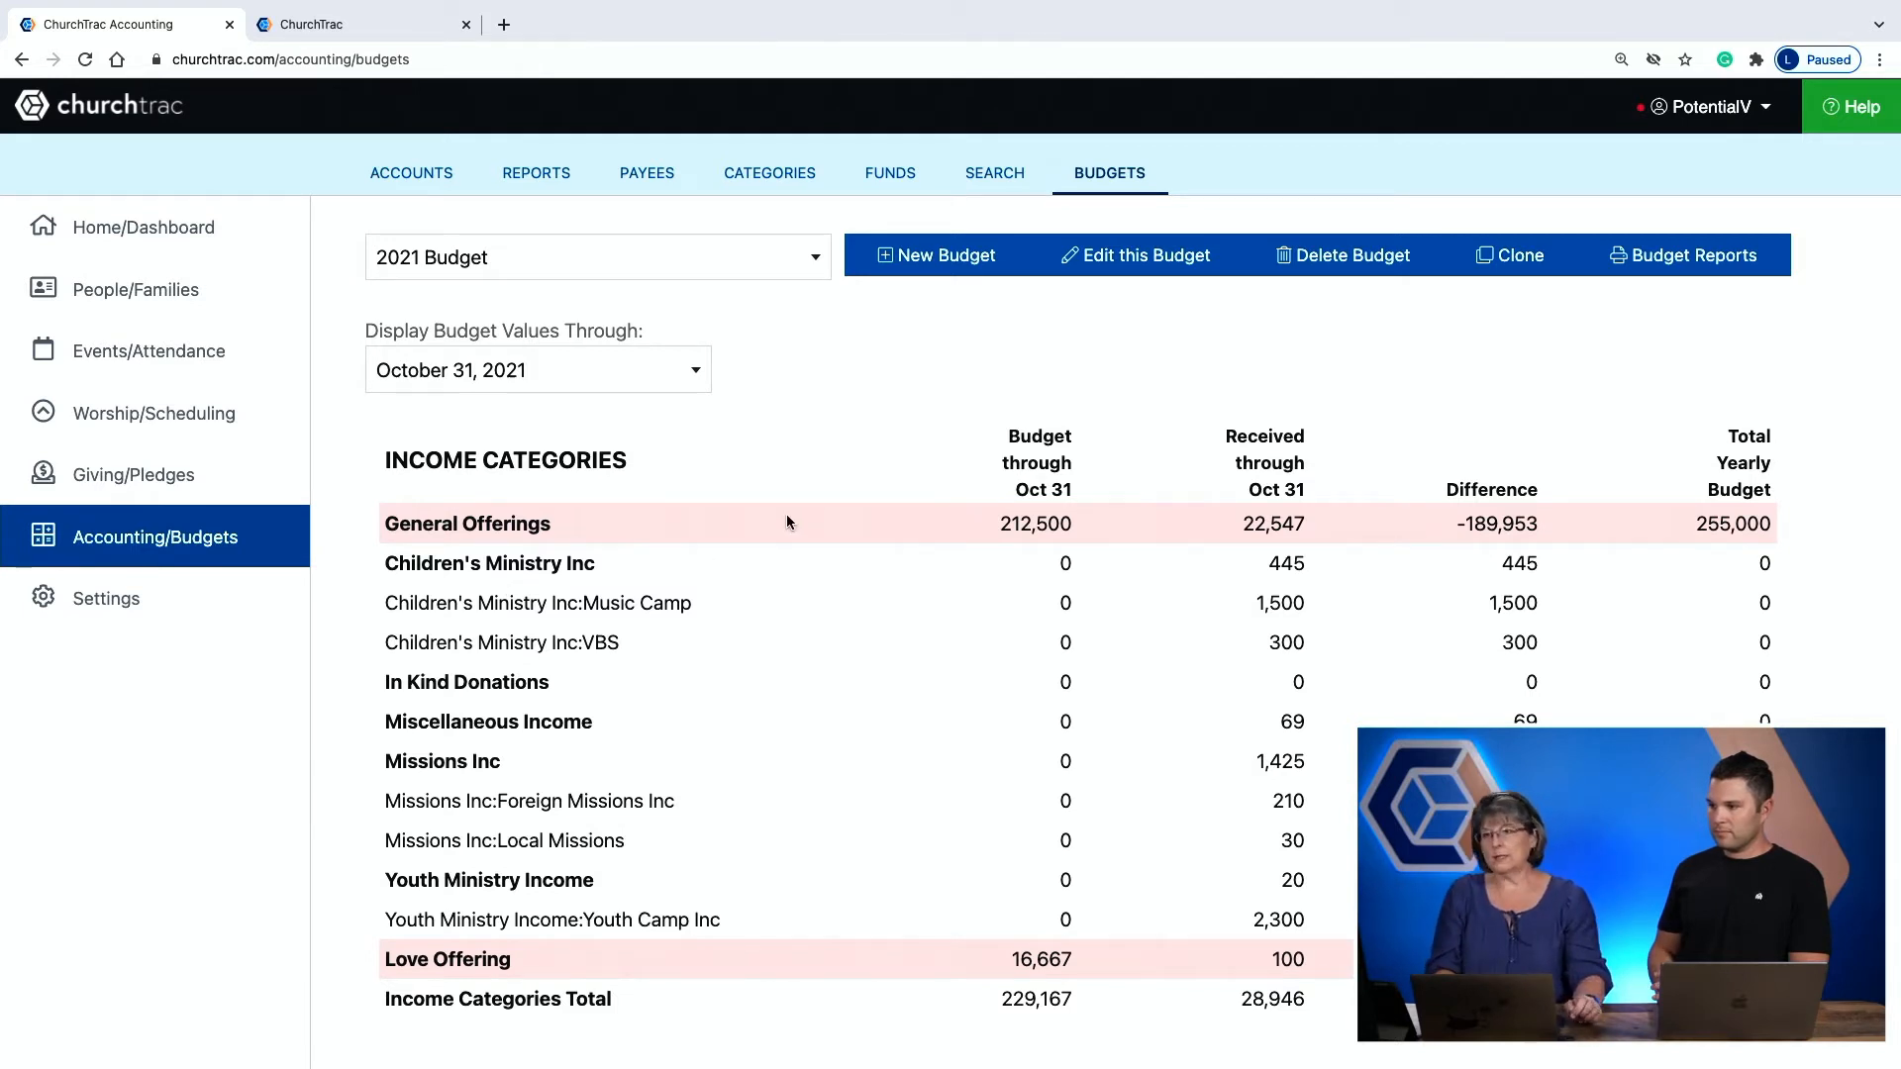
For Budget 2022, go through the Budget vs. Actual, Monthly Budget Analysis and Projected Budget Report options in the budget reports
{"action": "left_click", "coordinate": [663, 257]}
{"action": "left_click", "coordinate": [628, 351]}
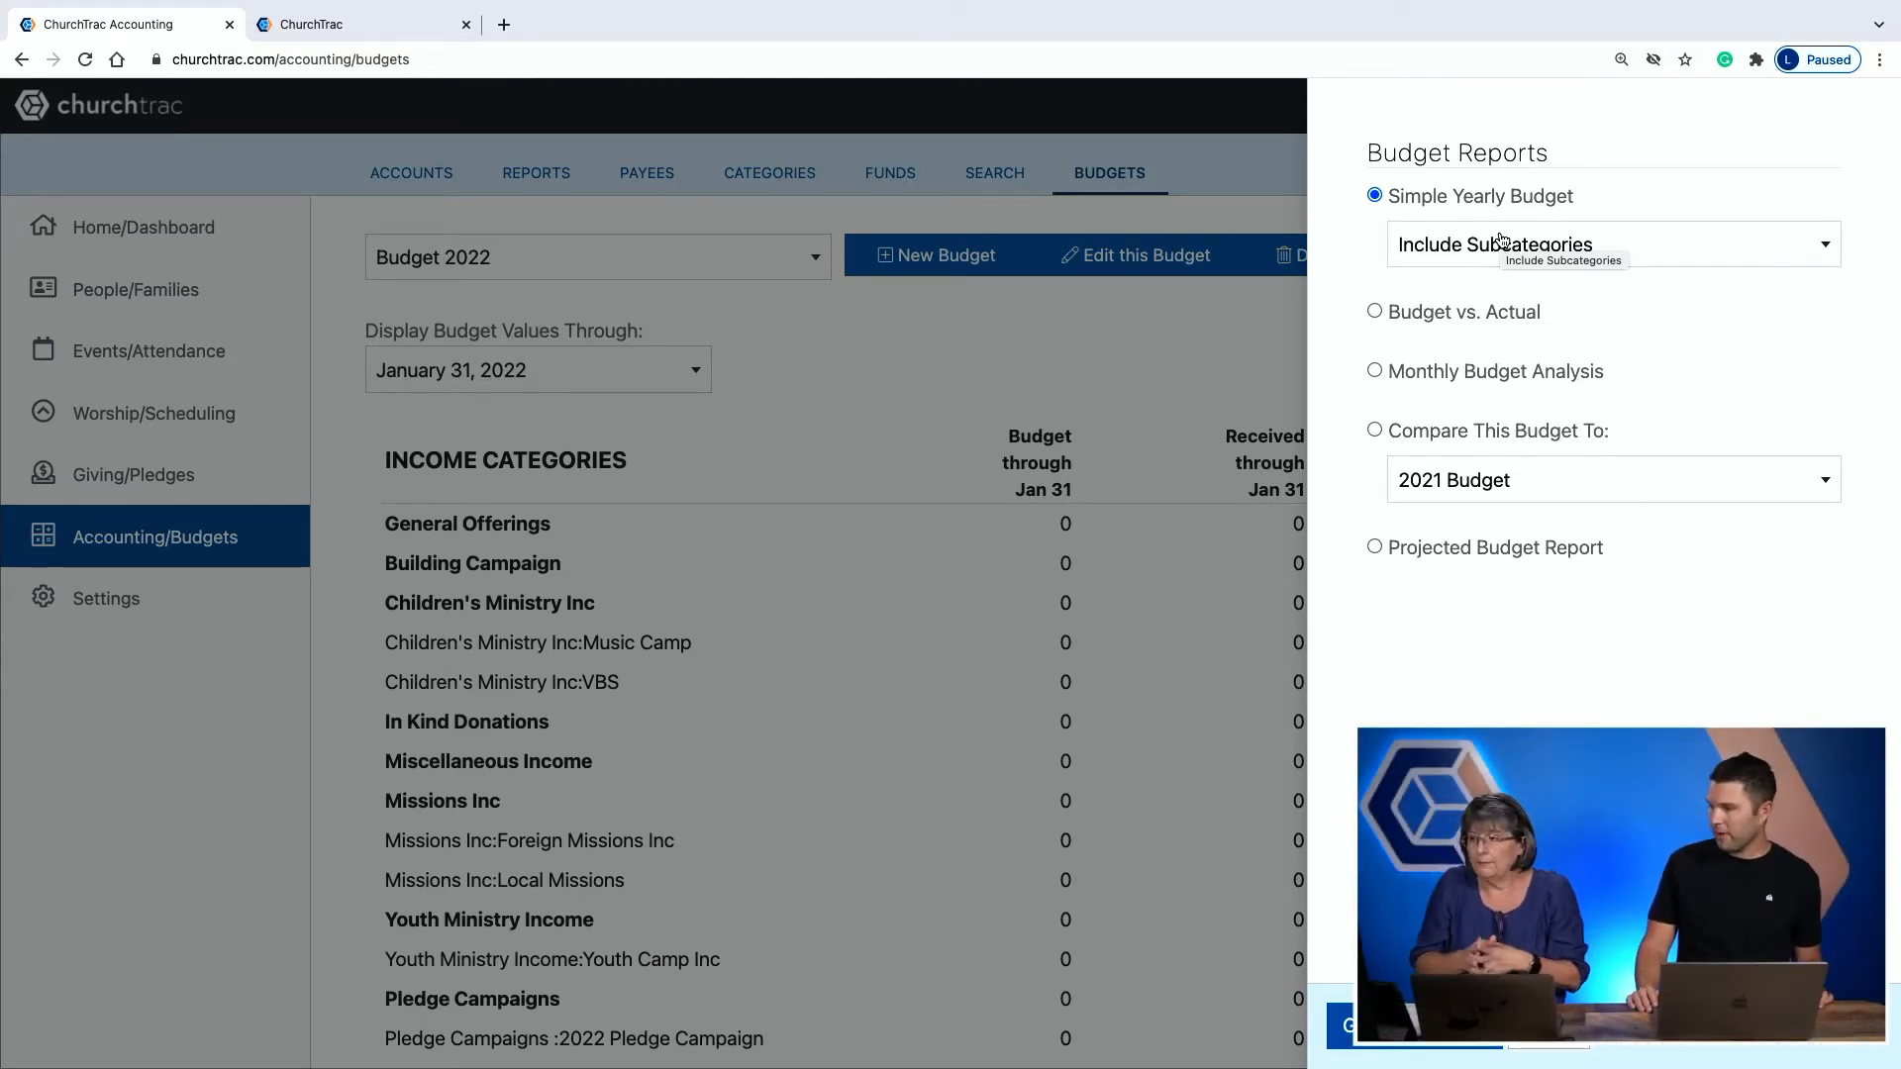
{"action": "left_click", "coordinate": [1375, 315]}
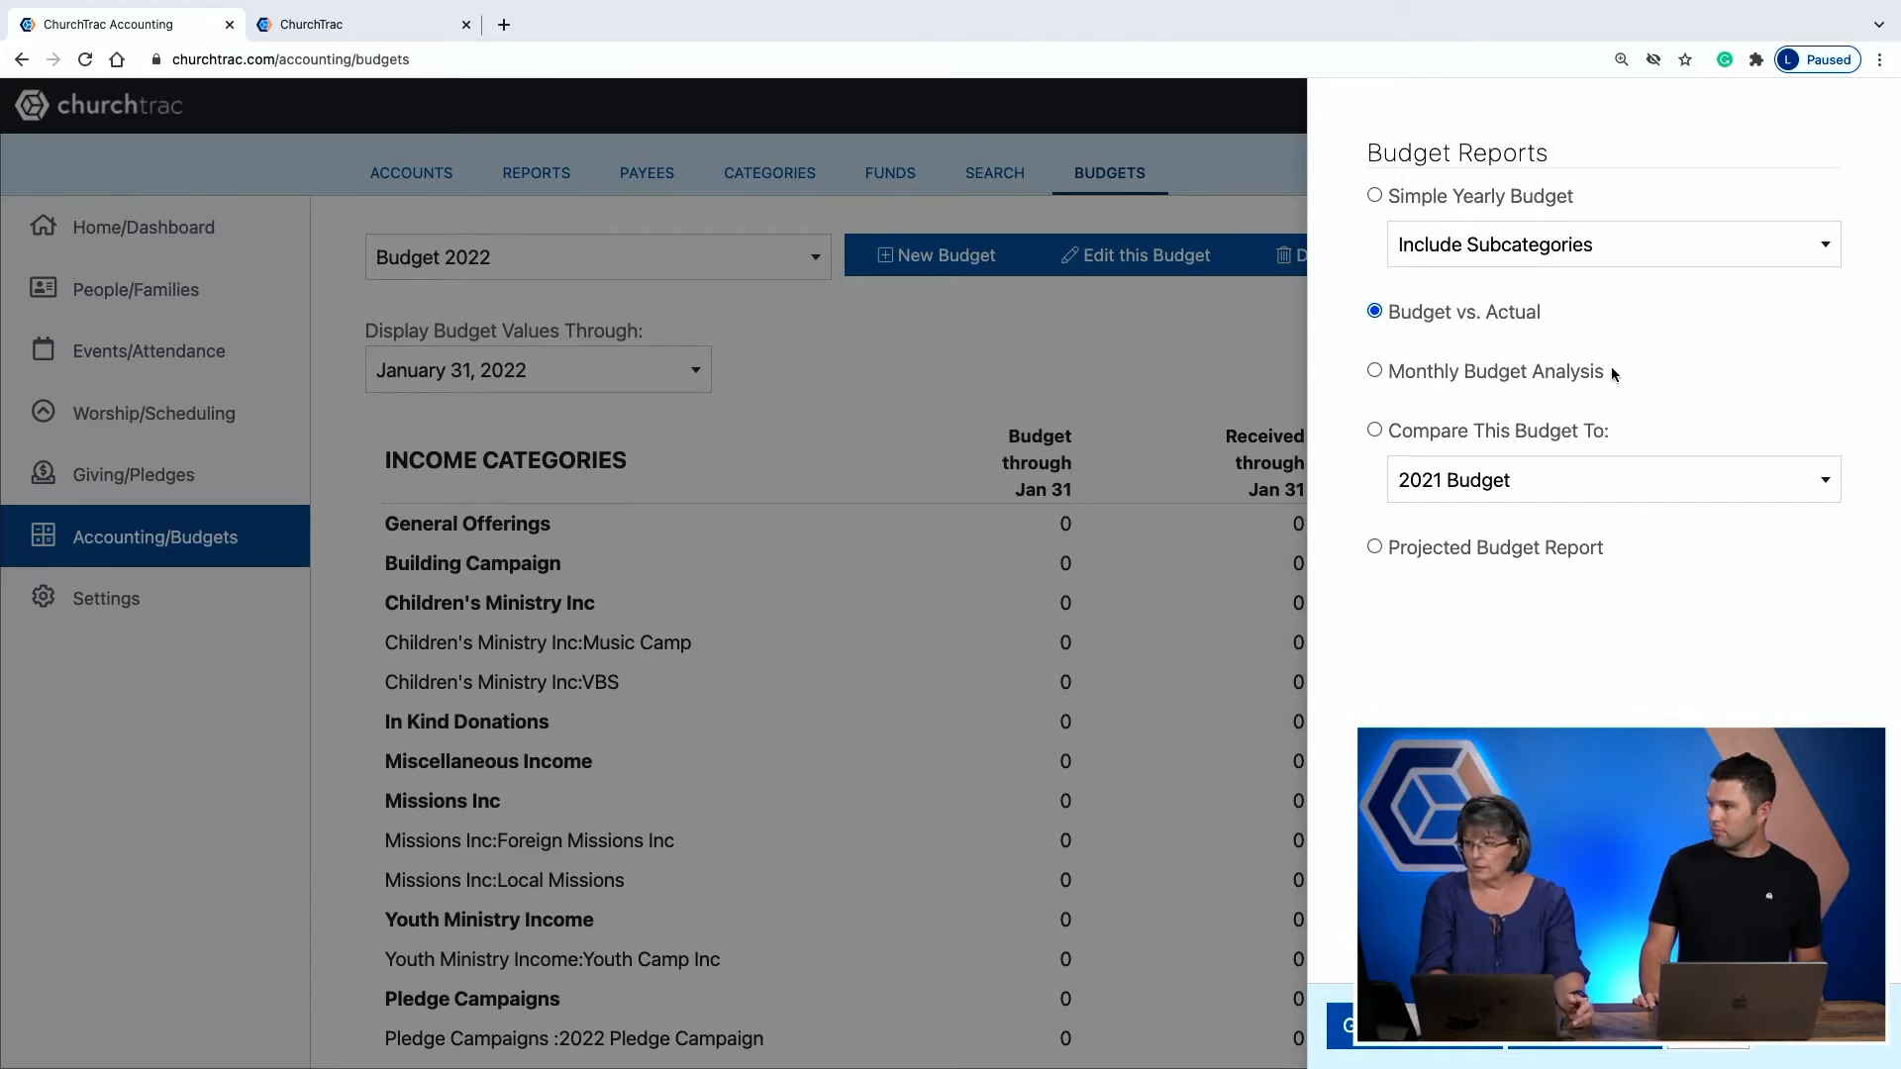
{"action": "left_click", "coordinate": [1376, 373]}
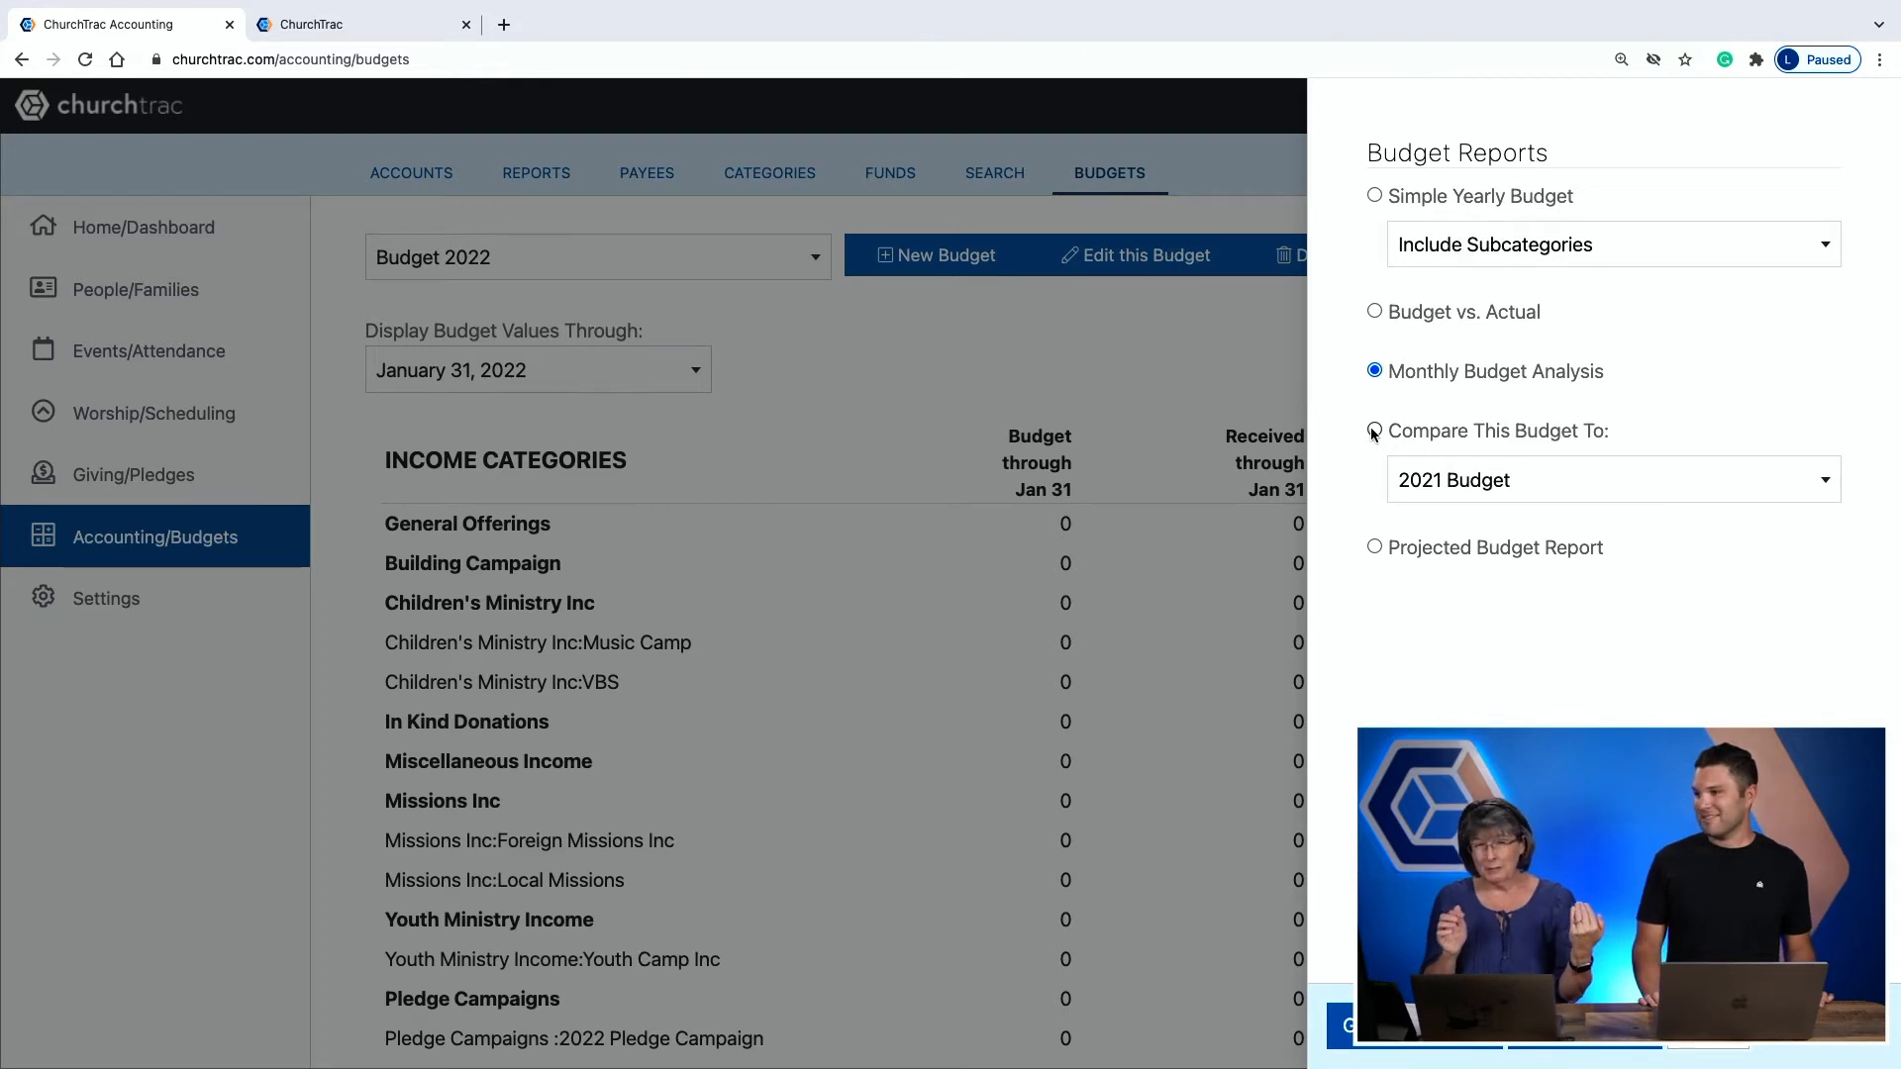
{"action": "left_click", "coordinate": [1376, 549]}
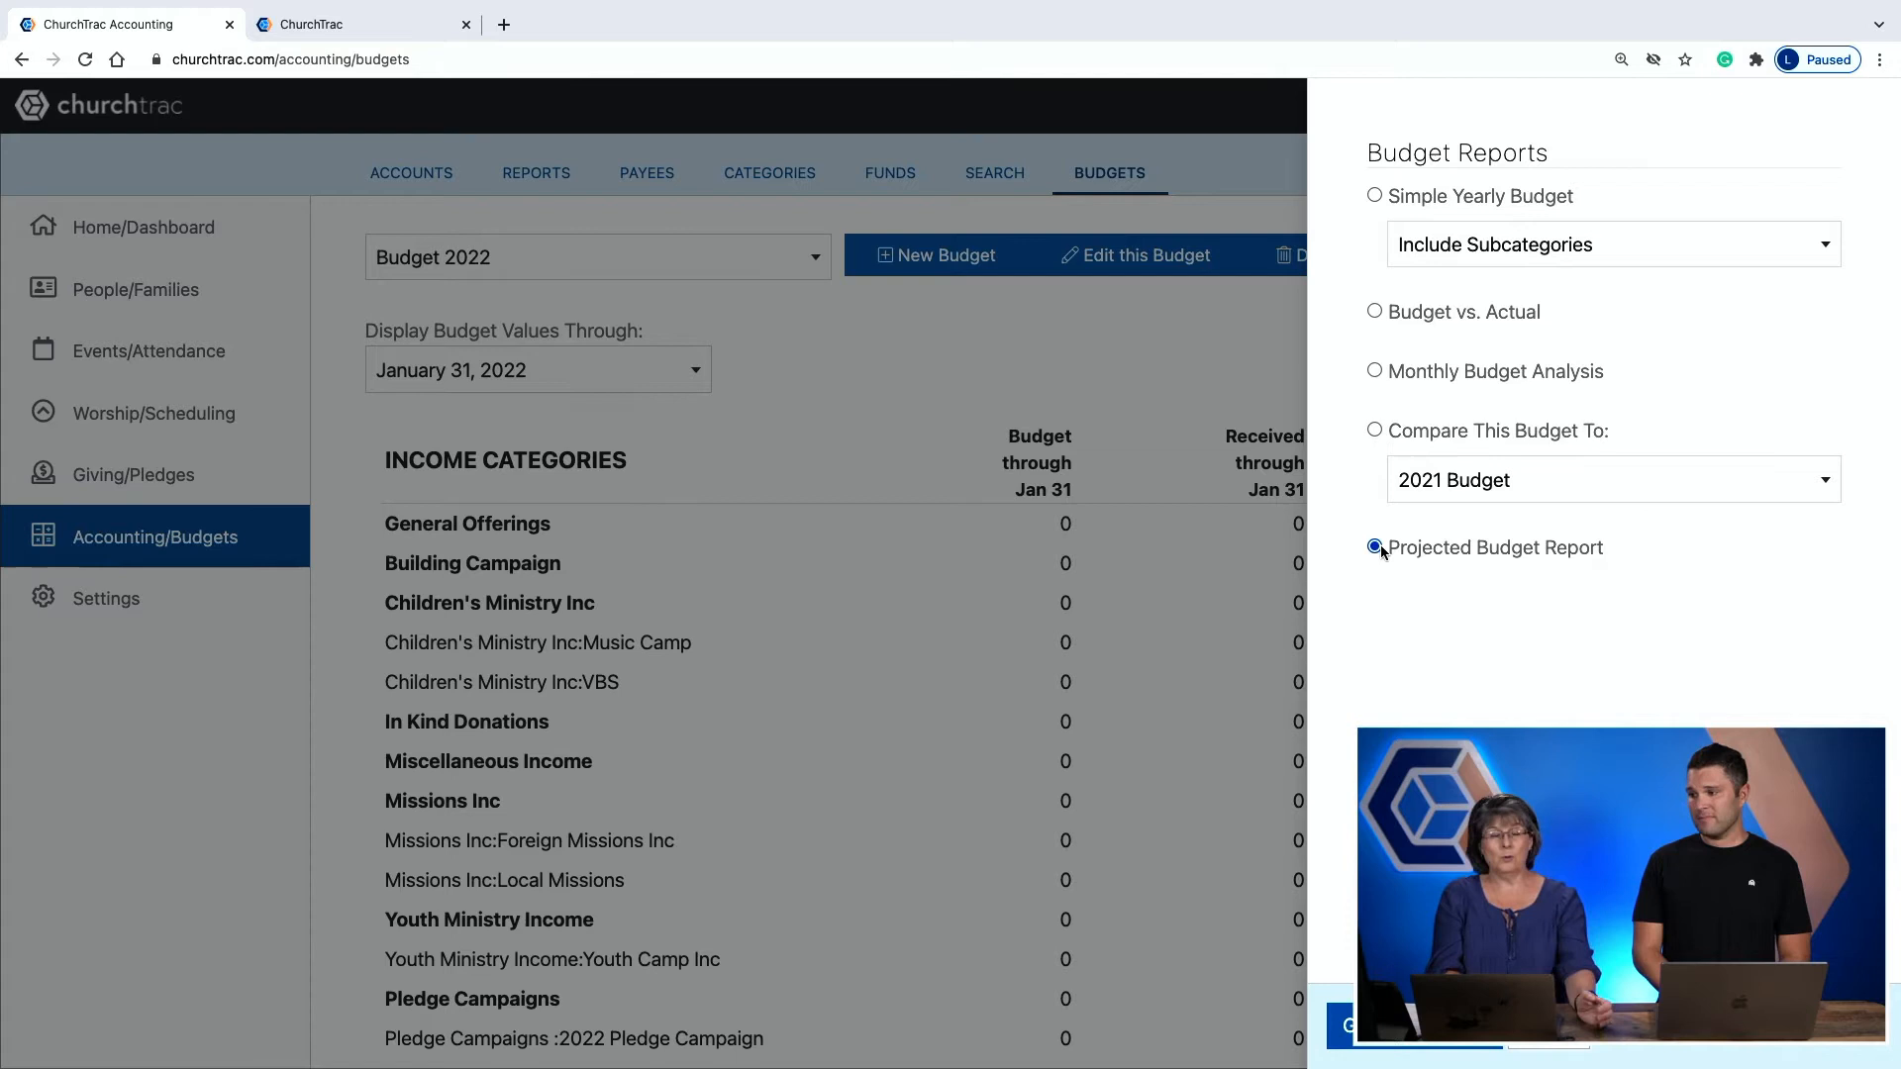
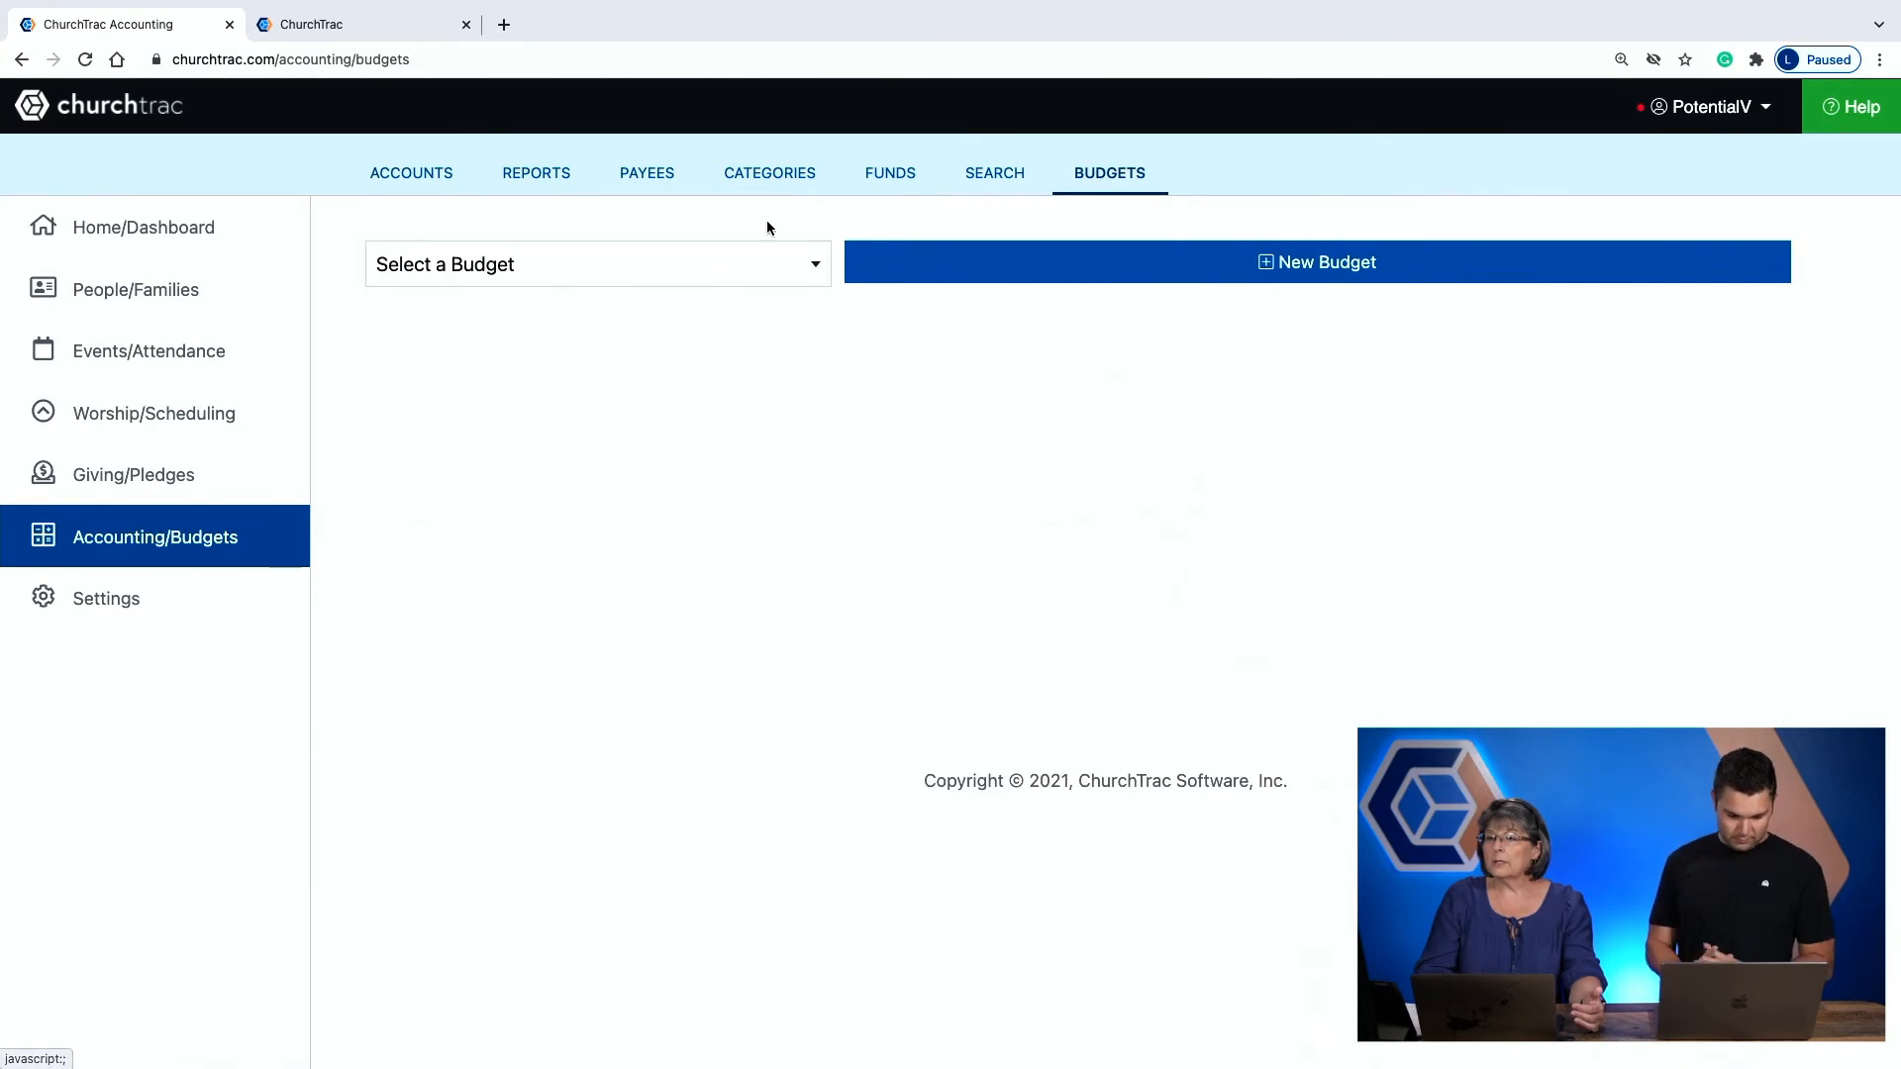
Edit Budget 2022 and set its budget start date to Oct 1, 2021
{"action": "left_click", "coordinate": [662, 263]}
{"action": "left_click", "coordinate": [628, 399]}
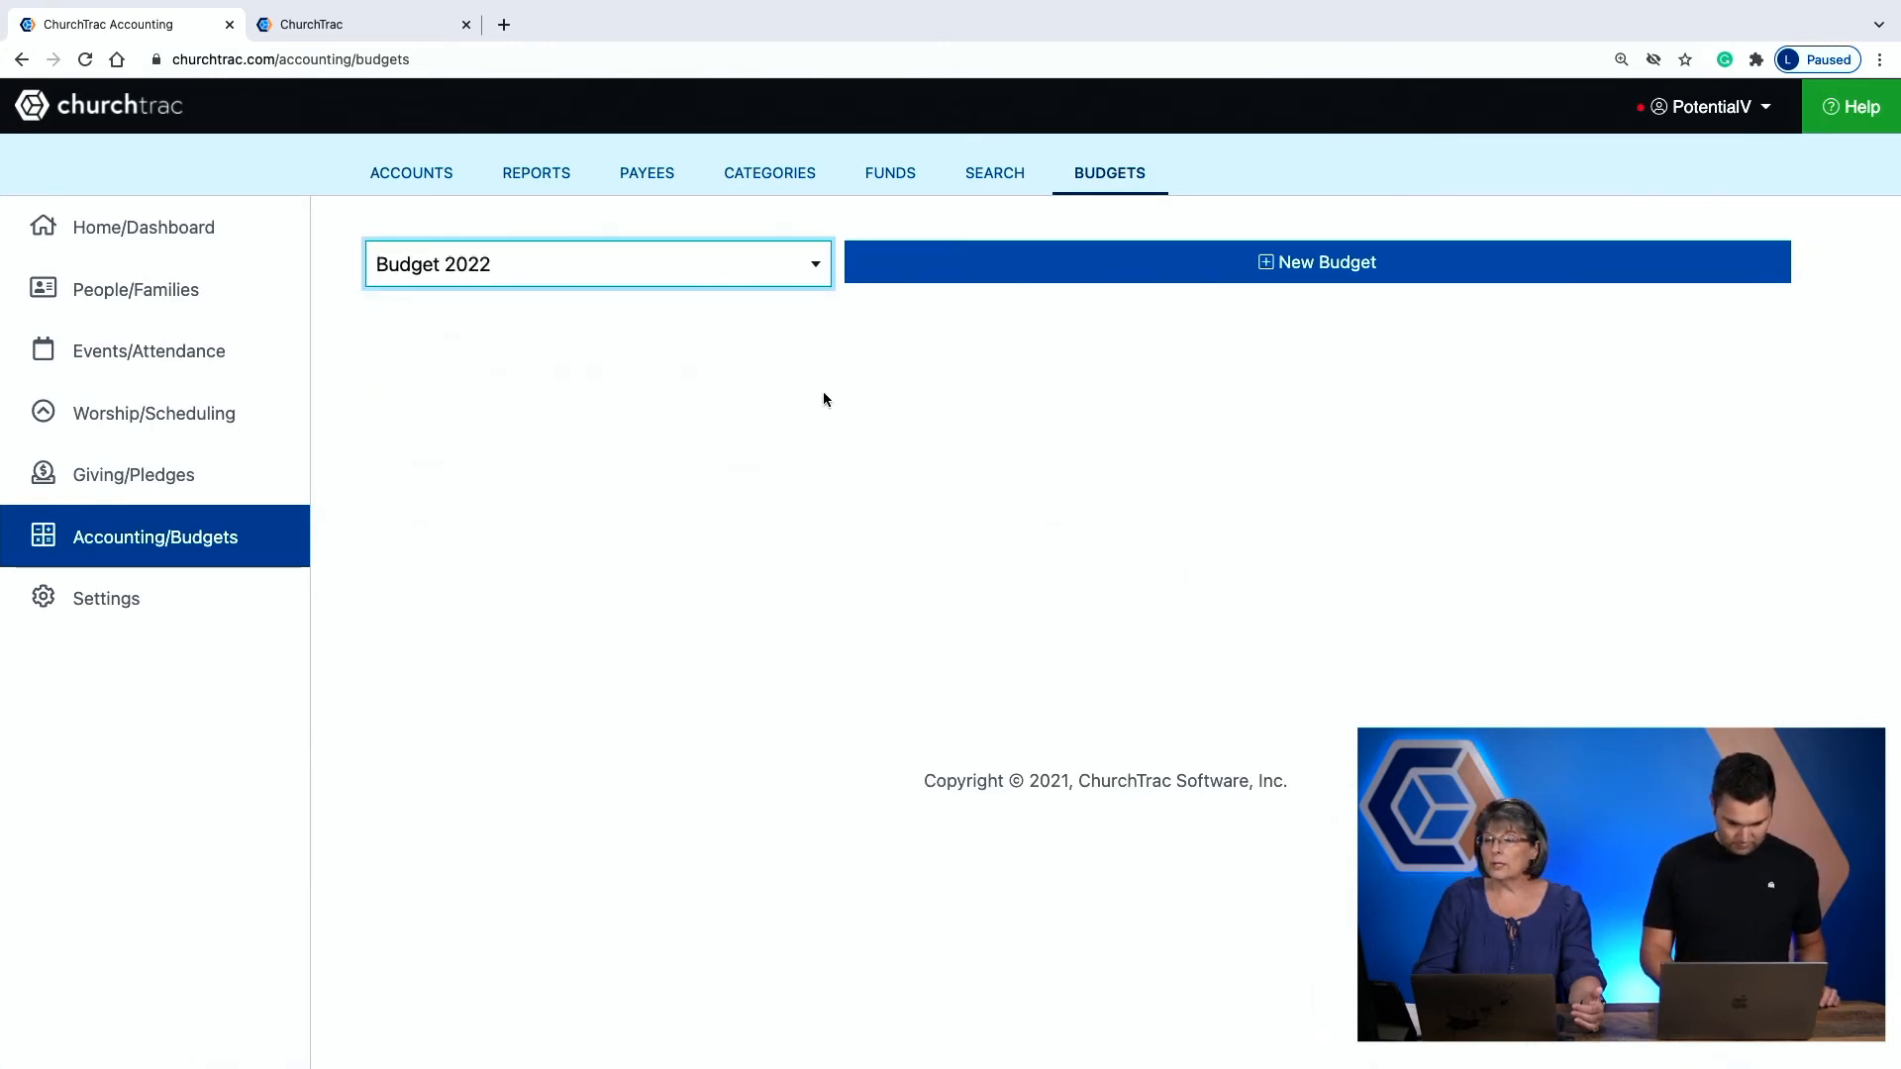
{"action": "left_click", "coordinate": [1148, 270]}
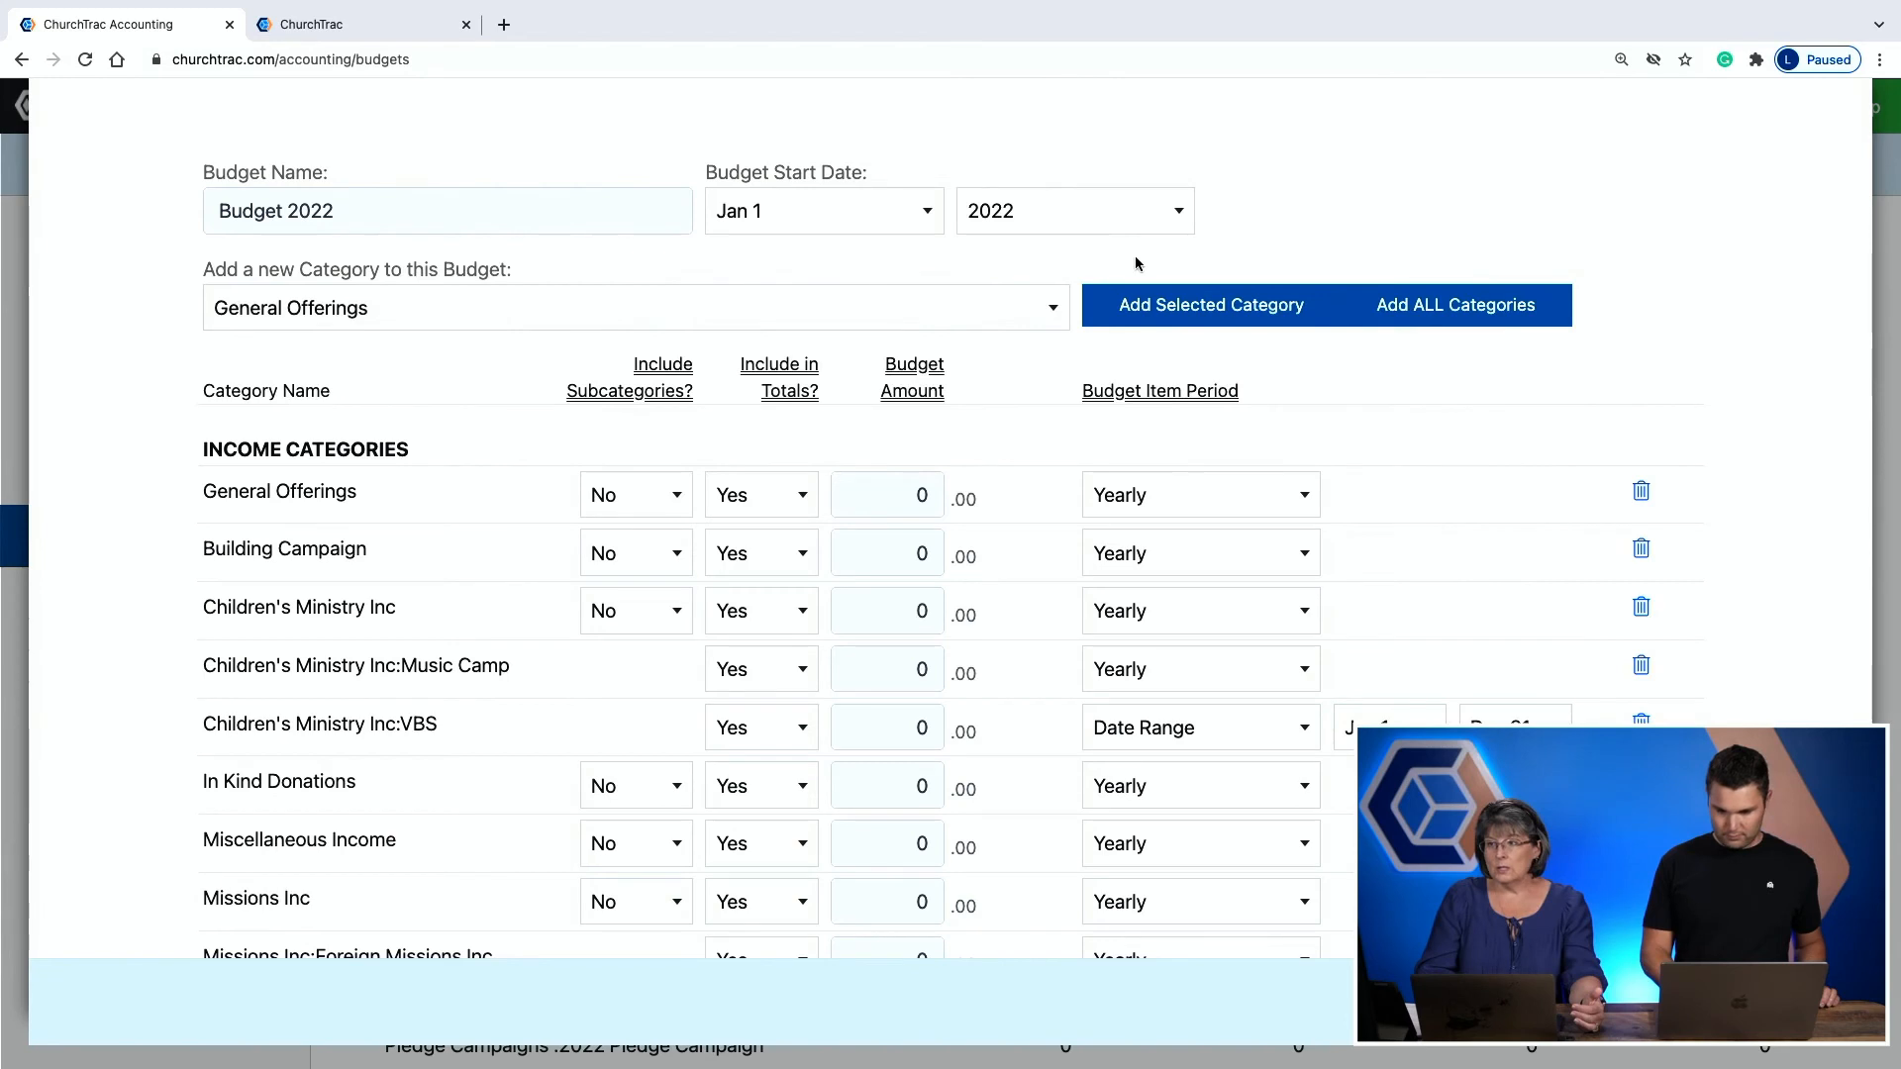
{"action": "left_click", "coordinate": [851, 212]}
{"action": "scroll", "coordinate": [861, 501], "scroll_direction": "down", "scroll_amount": 5}
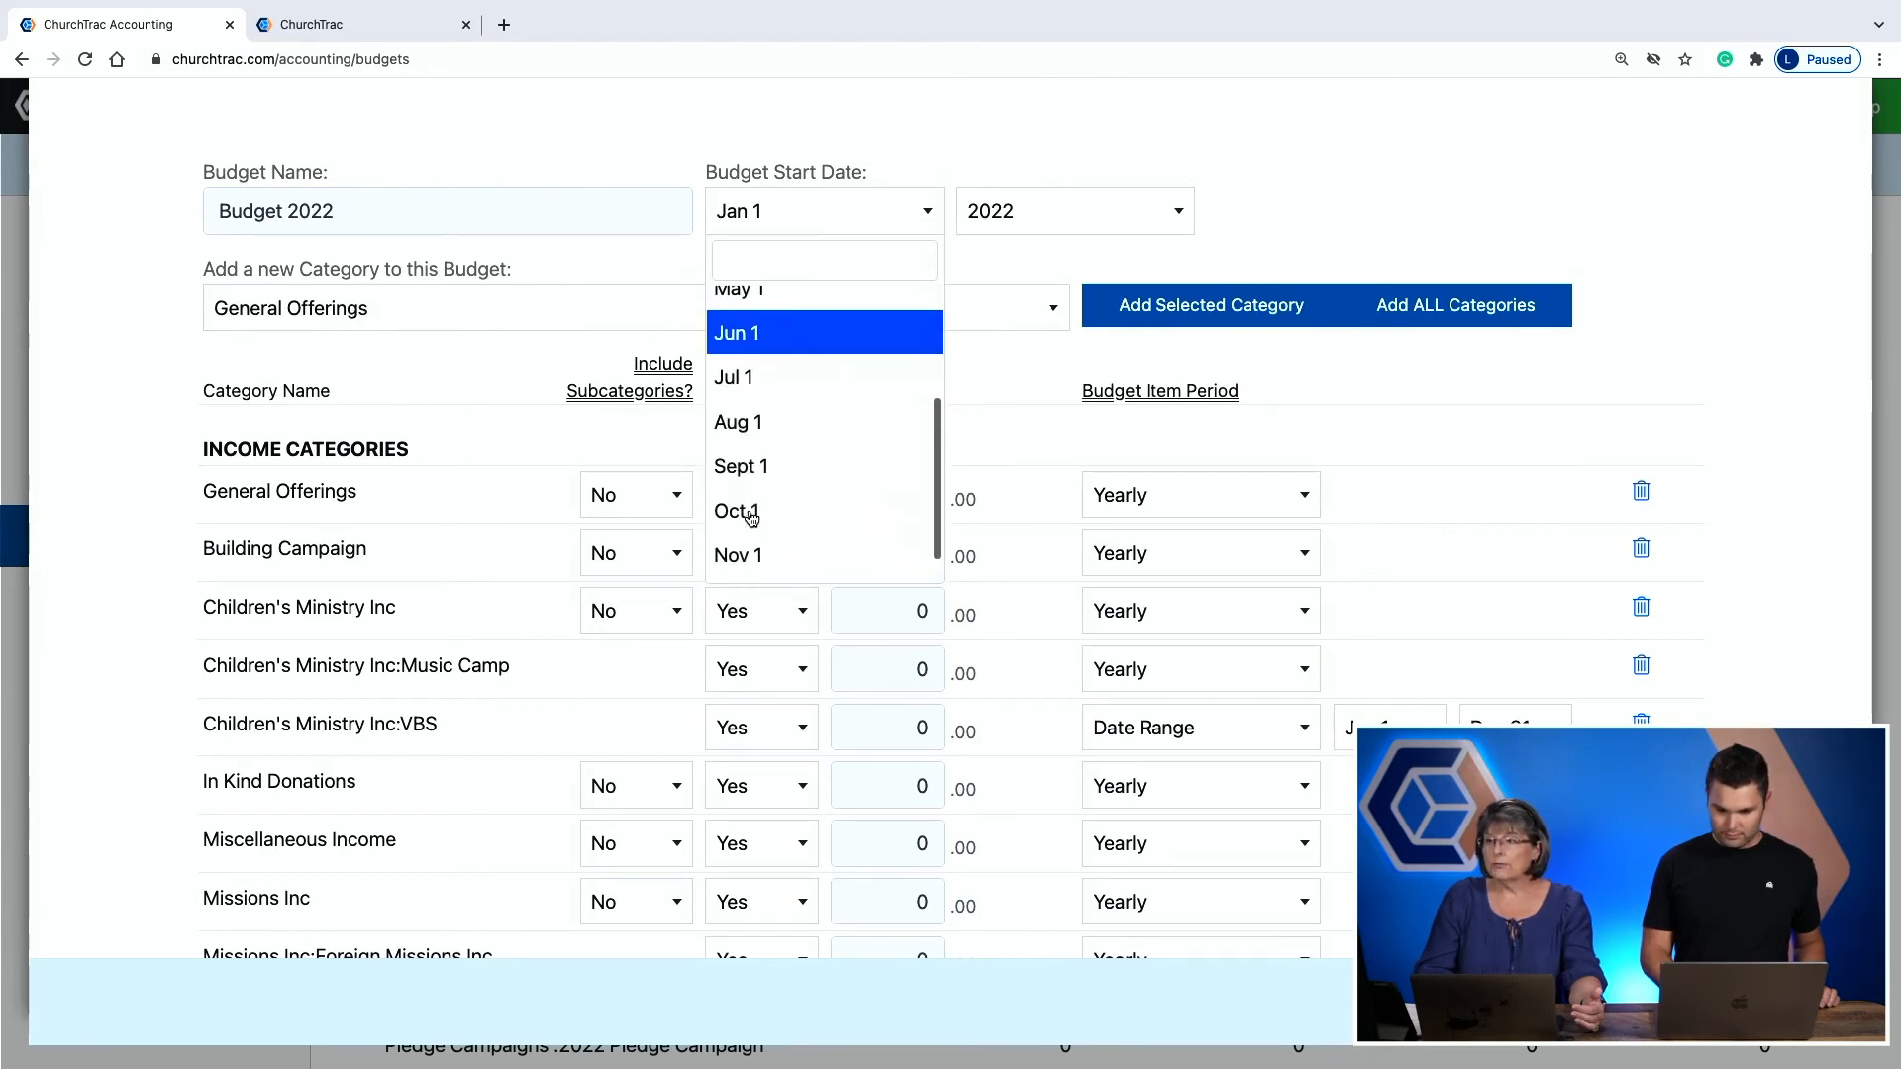
{"action": "left_click", "coordinate": [863, 509]}
{"action": "left_click", "coordinate": [1022, 222]}
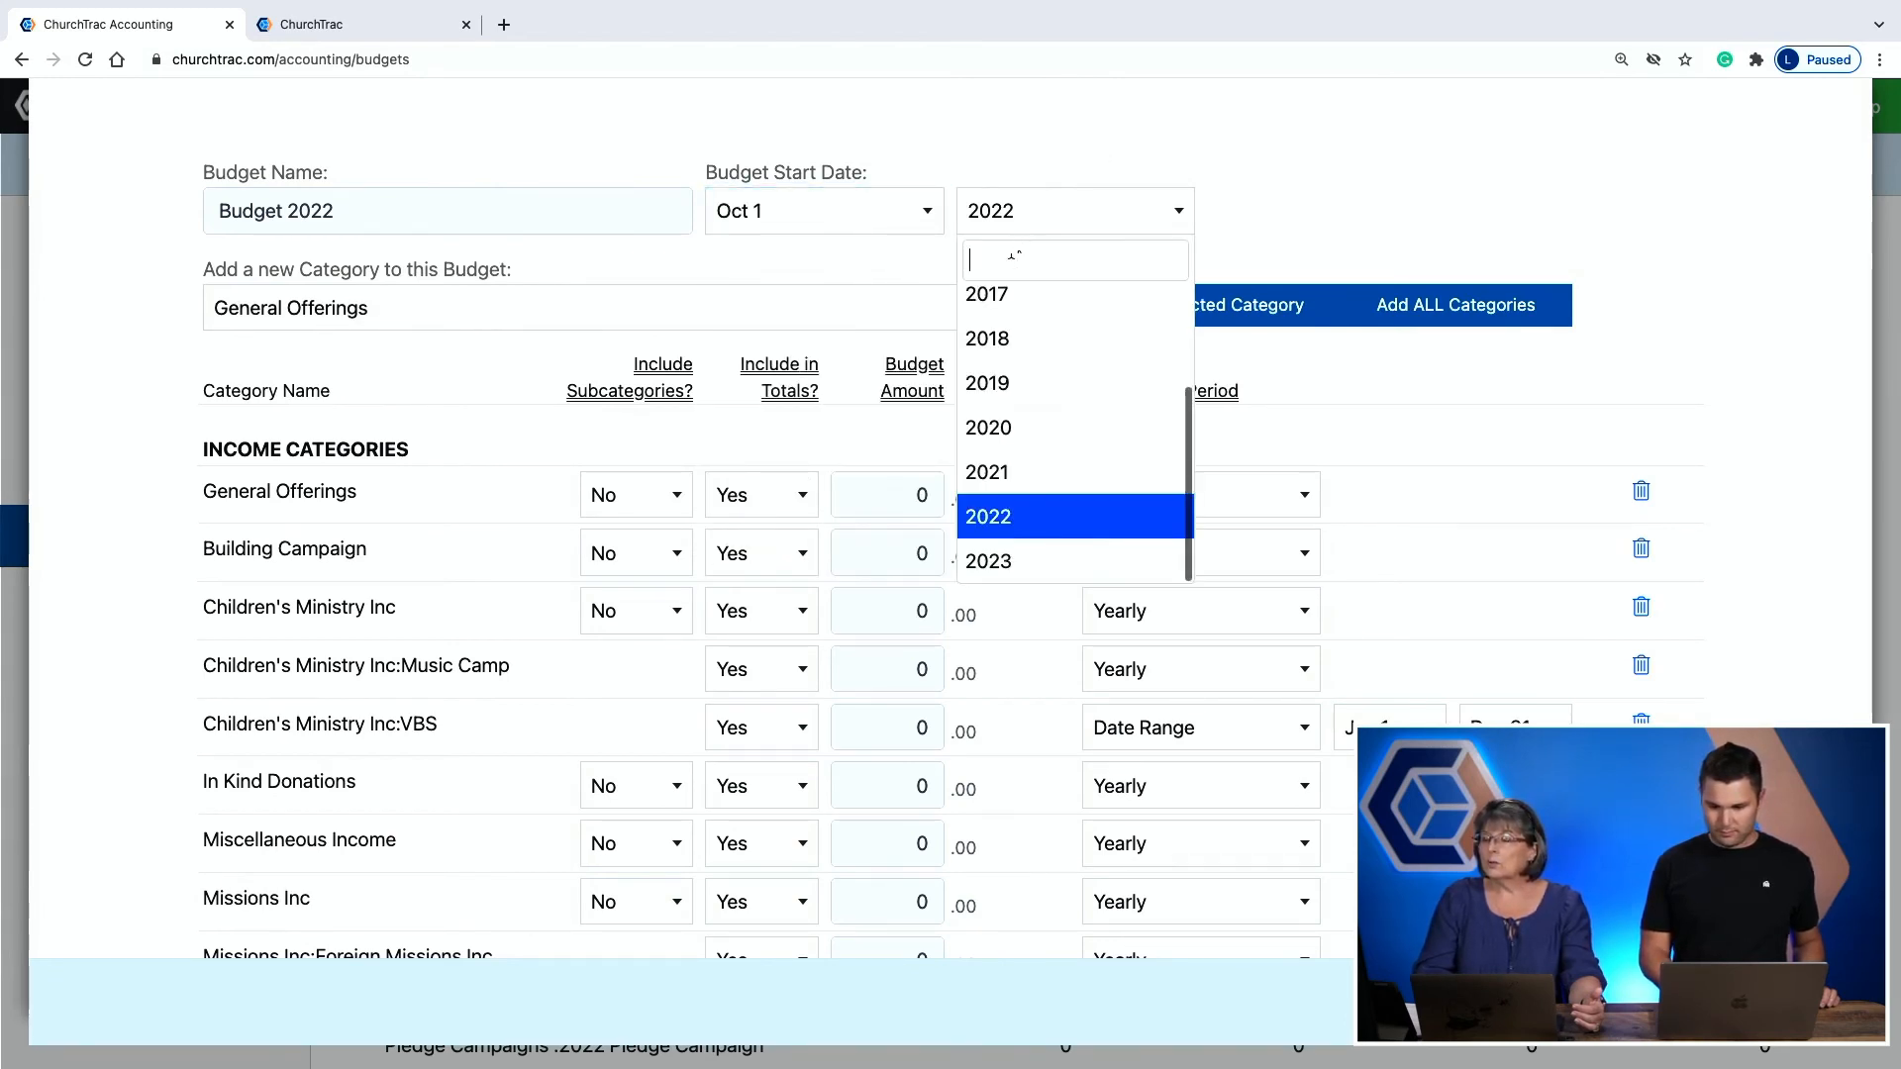
{"action": "left_click", "coordinate": [1004, 476]}
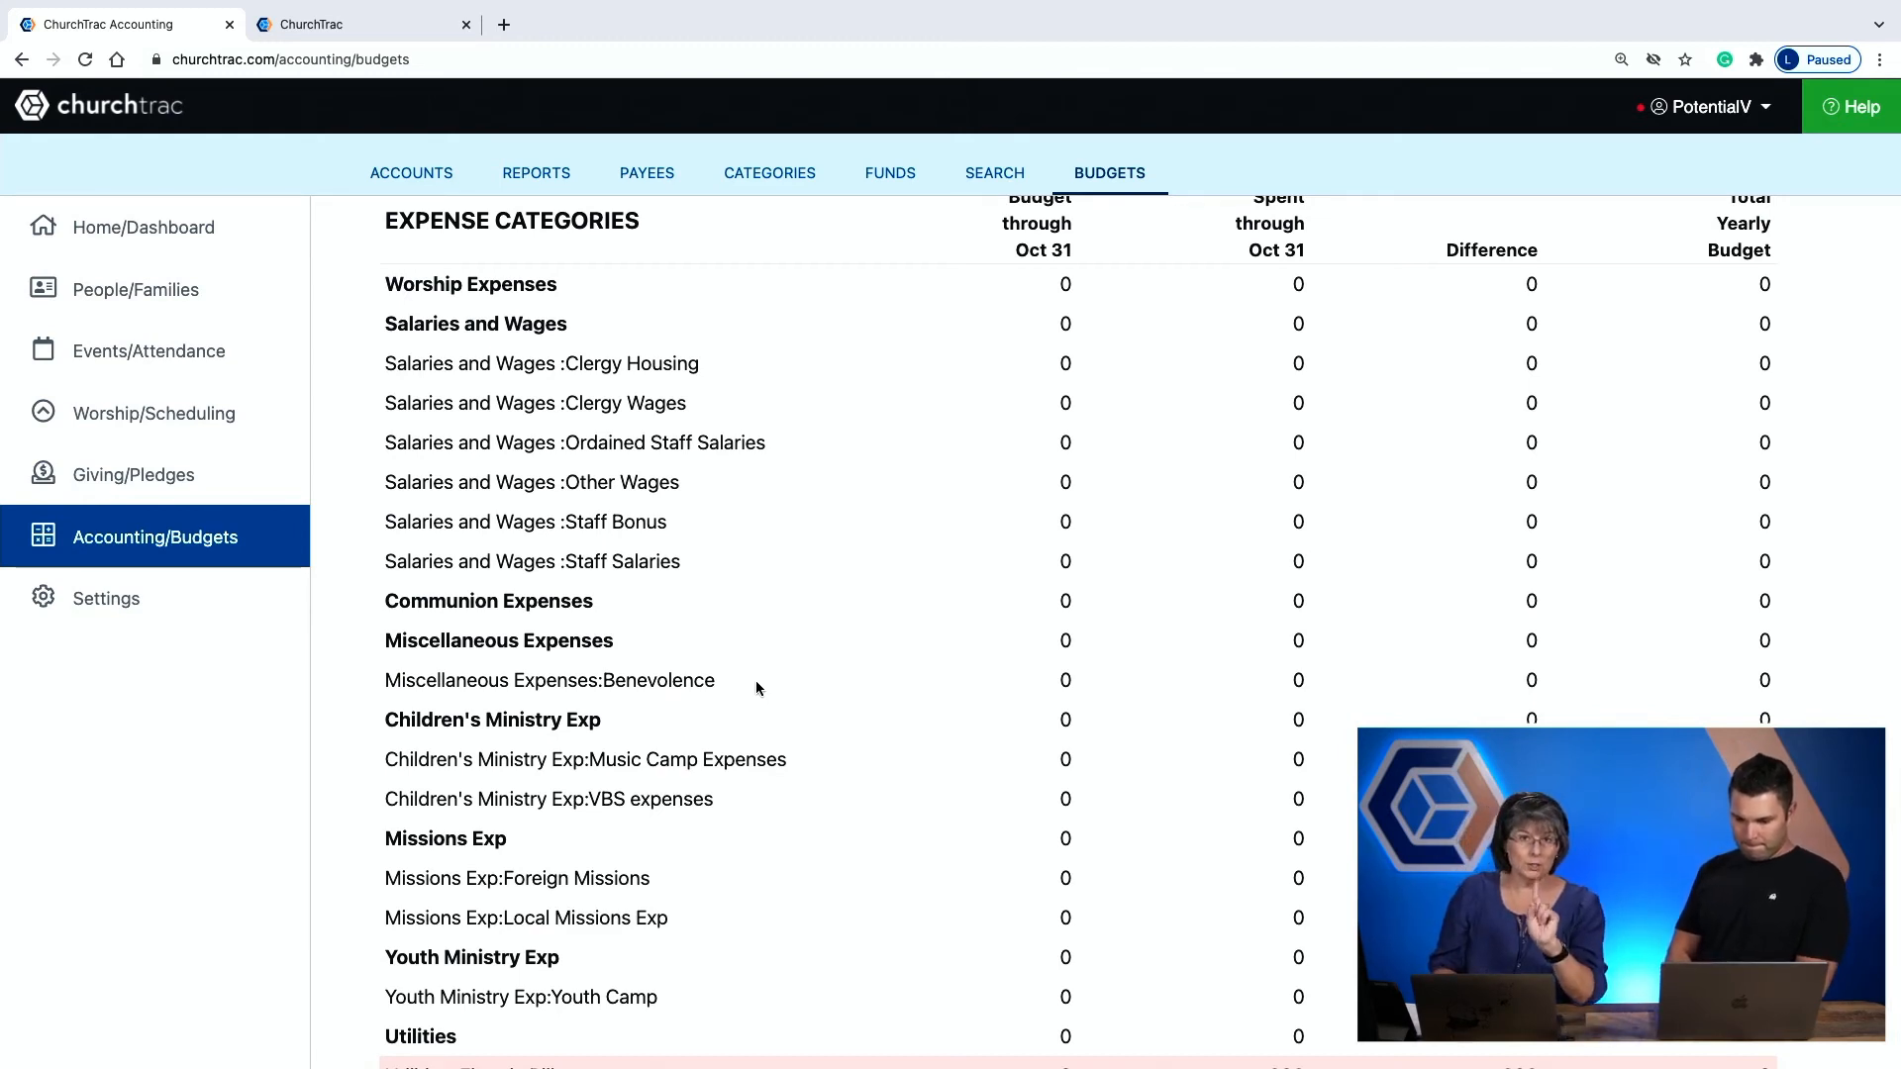
Open the Giving screen preferences in the admin settings
{"action": "left_click", "coordinate": [133, 587]}
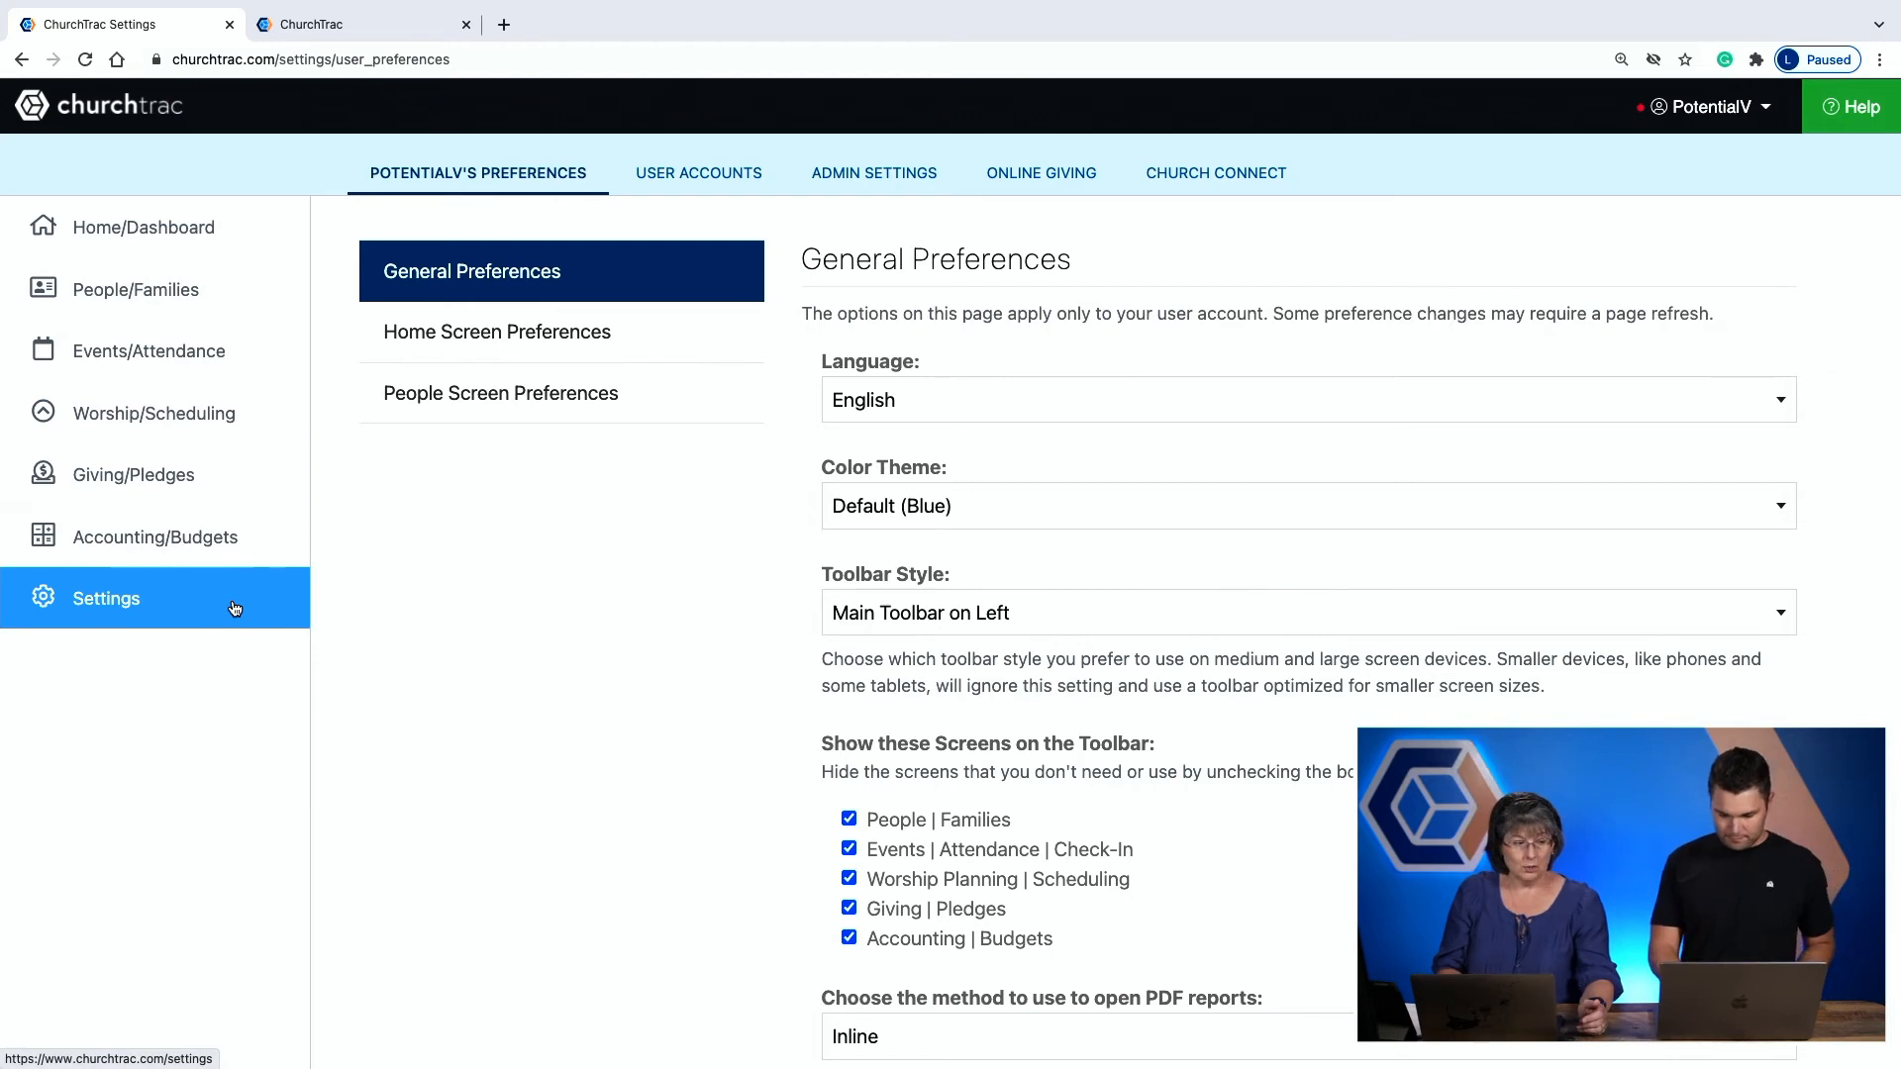
{"action": "left_click", "coordinate": [875, 175]}
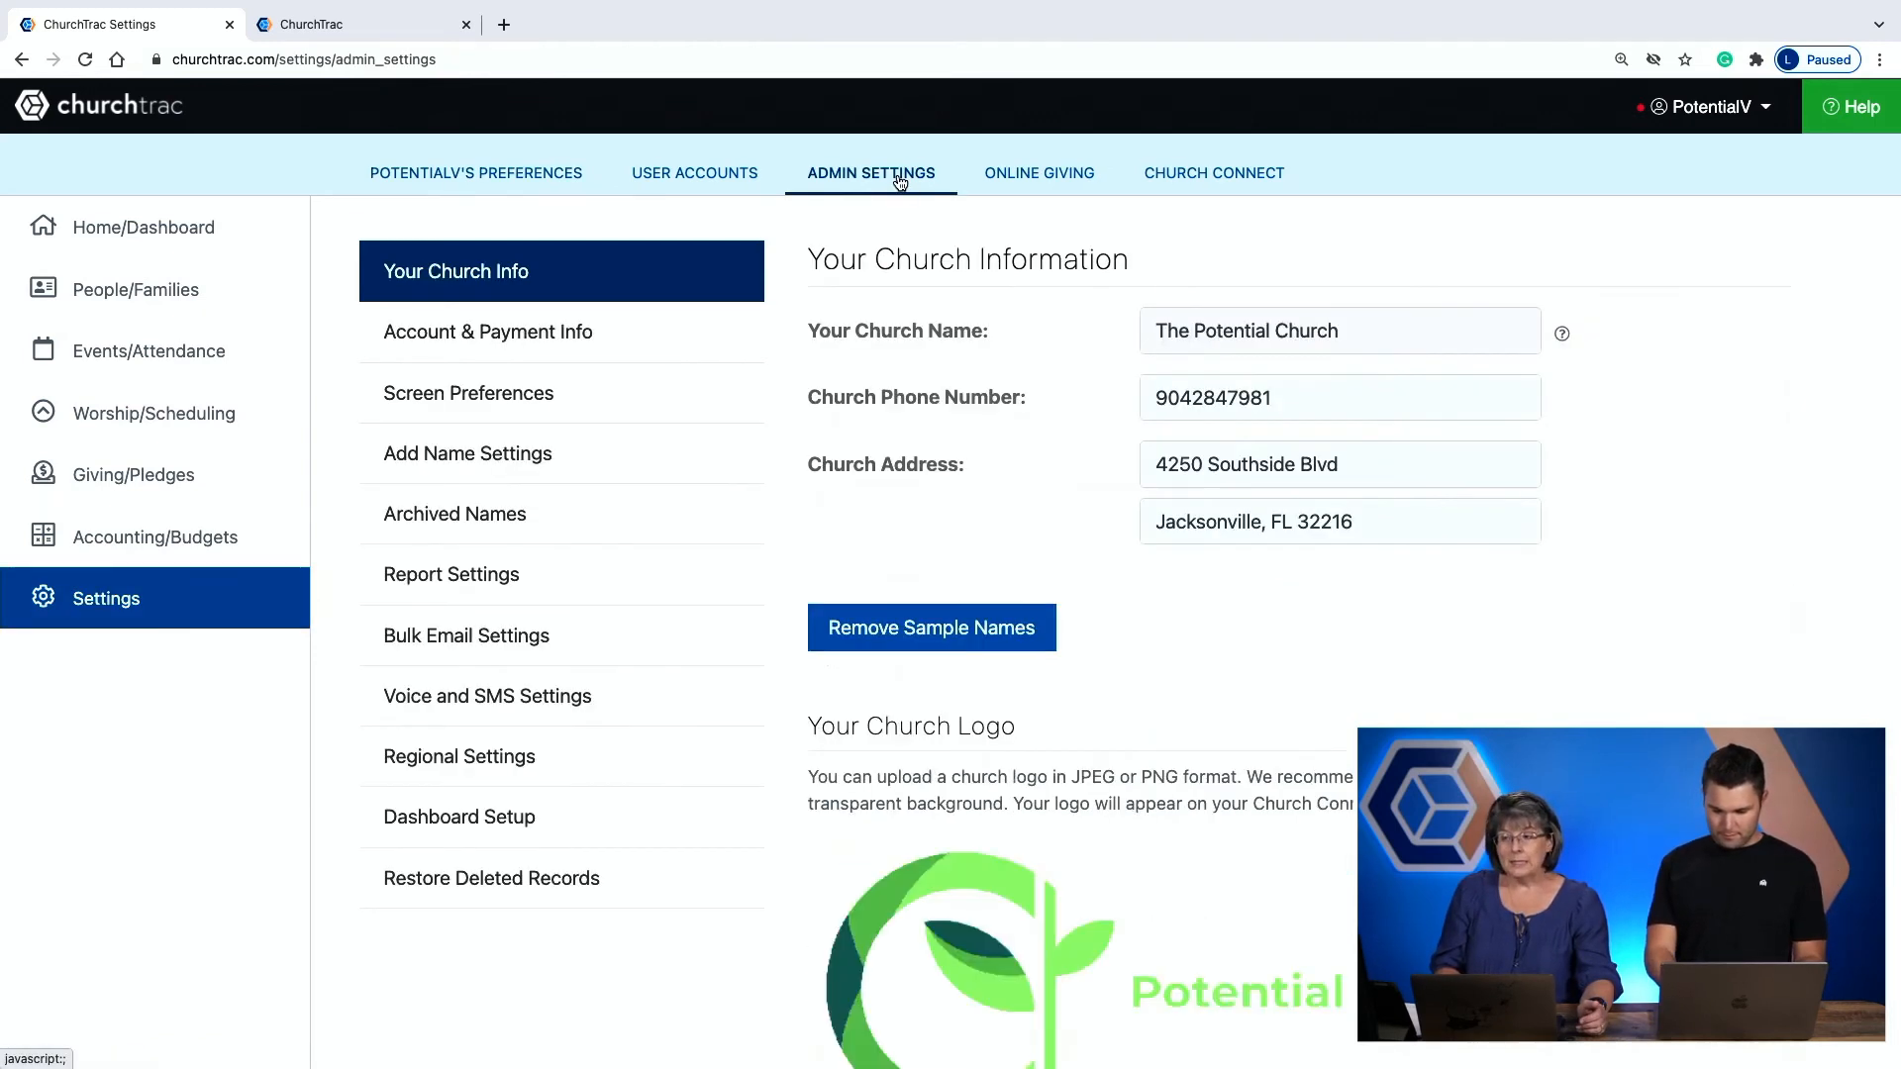
{"action": "left_click", "coordinate": [503, 396]}
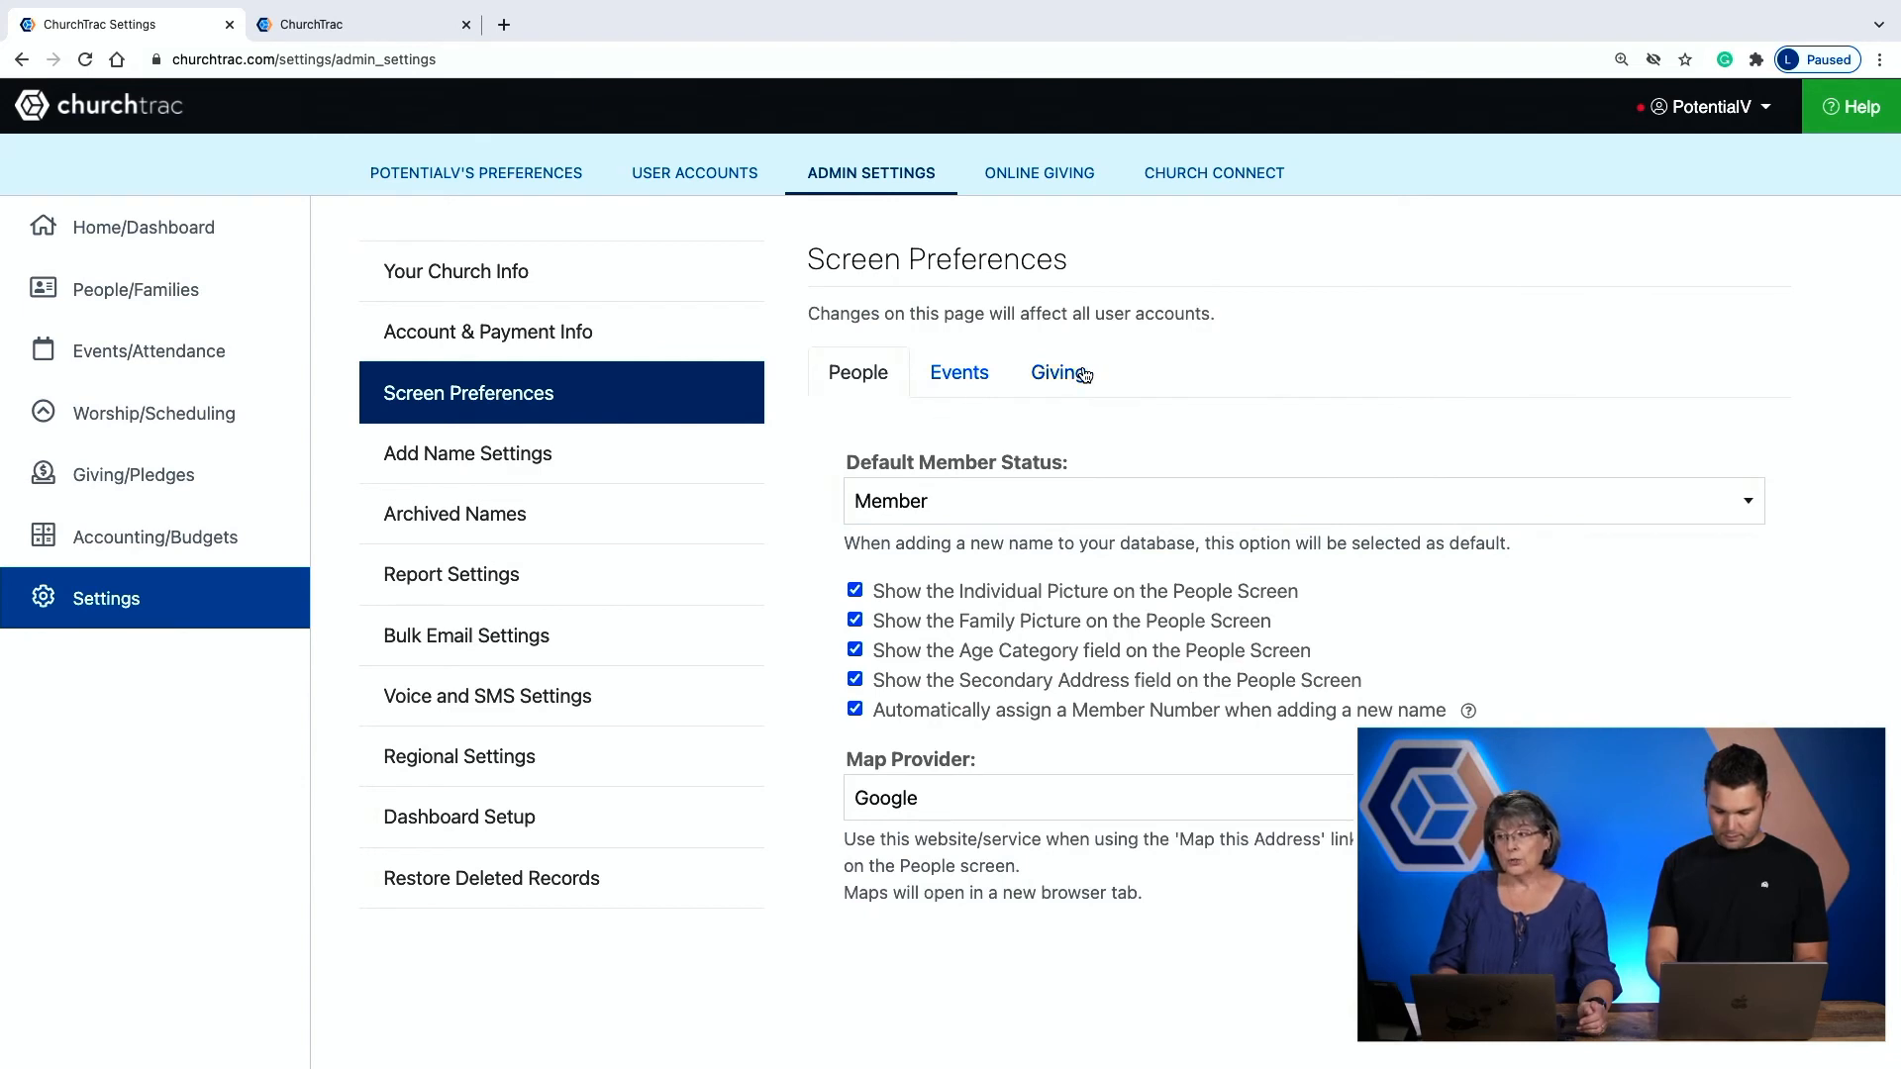
{"action": "left_click", "coordinate": [1061, 391]}
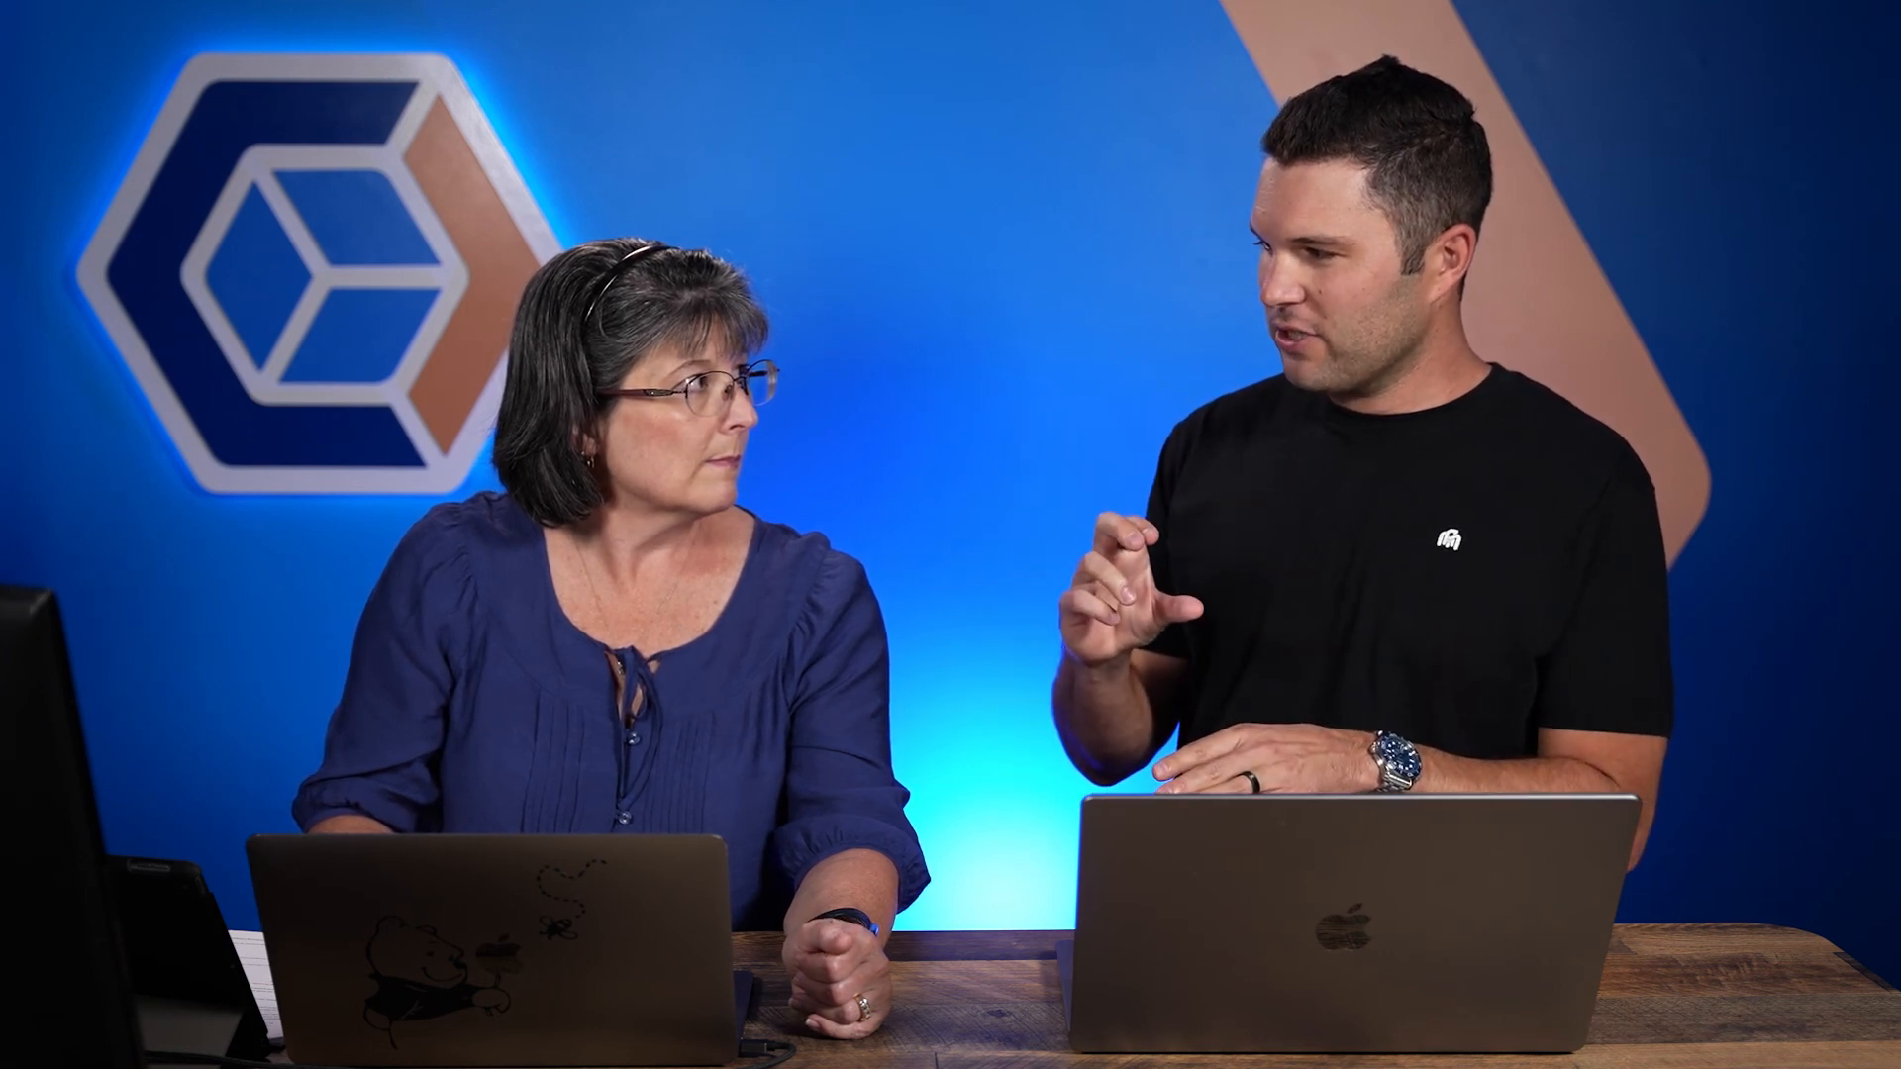
Reopen Budget 2022 for editing and change the budget item period of the Youth Ministry Income:Youth Camp Inc category
{"action": "left_click", "coordinate": [1059, 188]}
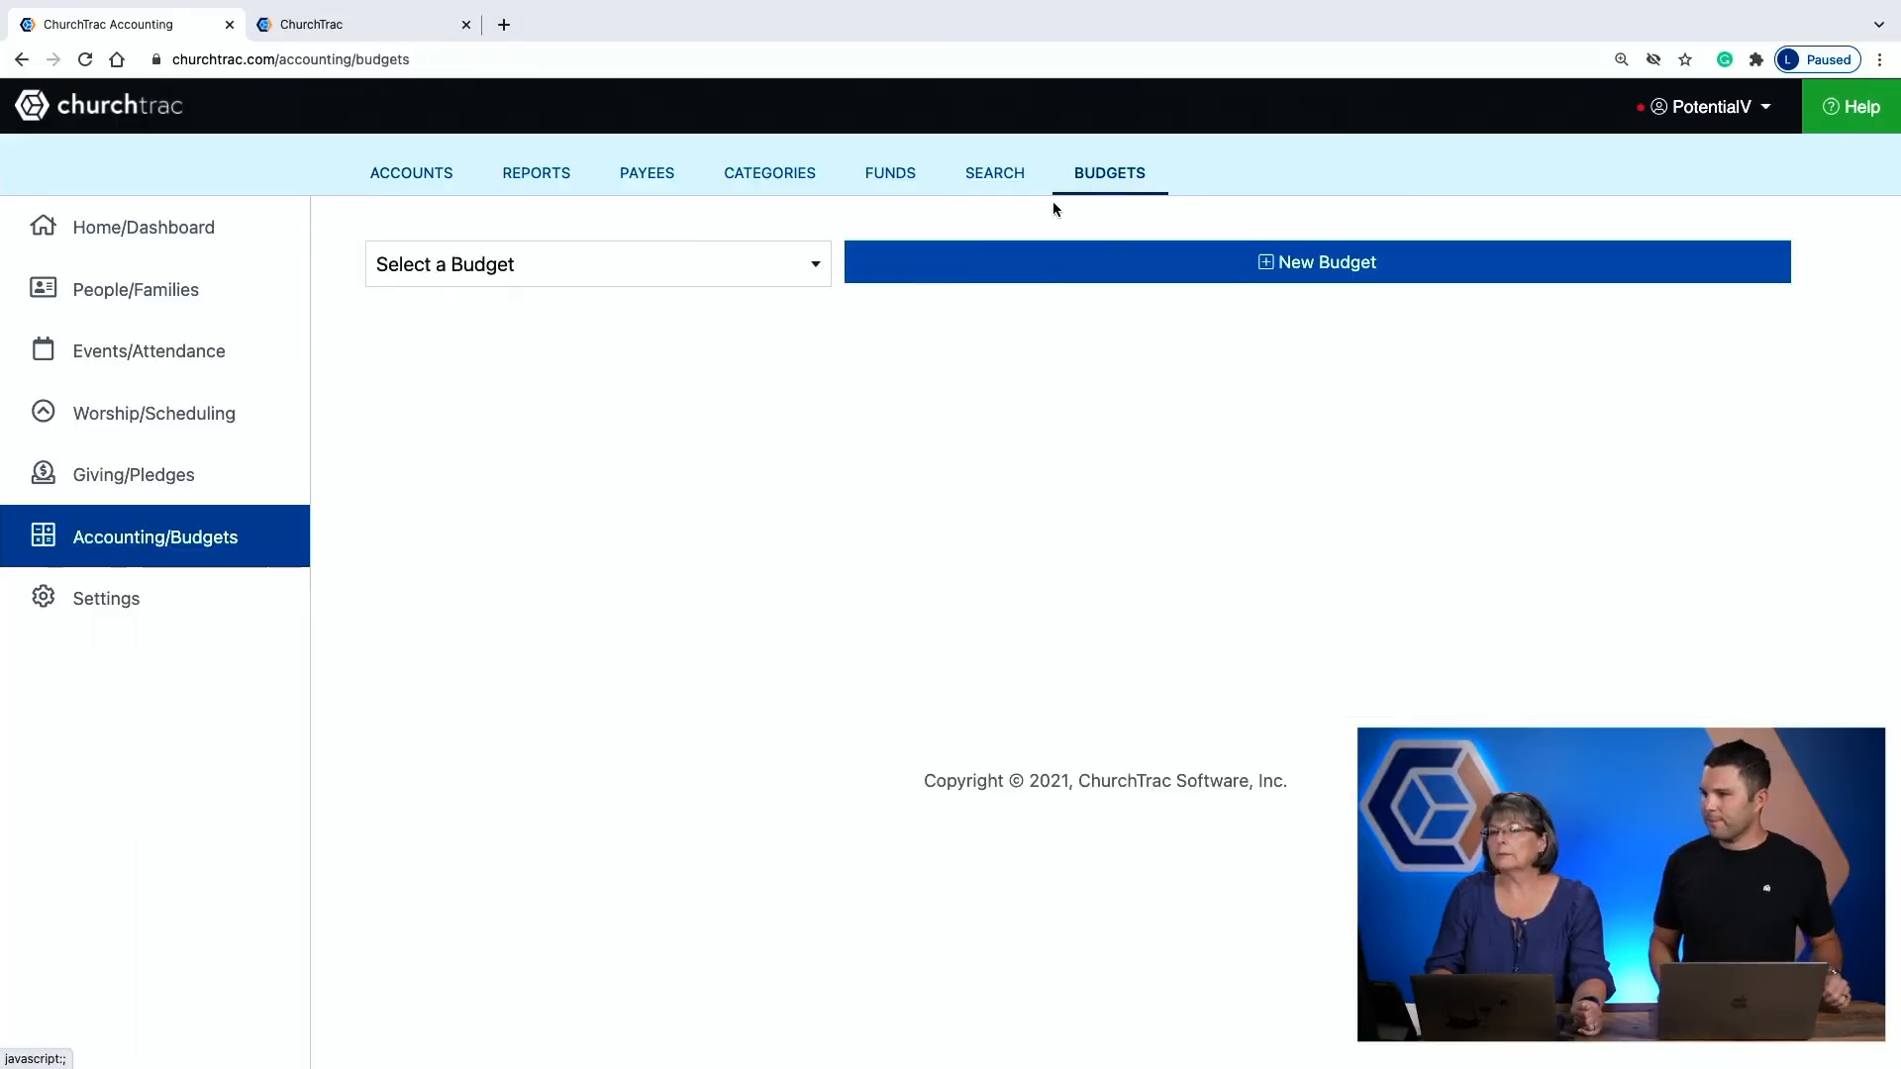
{"action": "left_click", "coordinate": [700, 266]}
{"action": "left_click", "coordinate": [614, 392]}
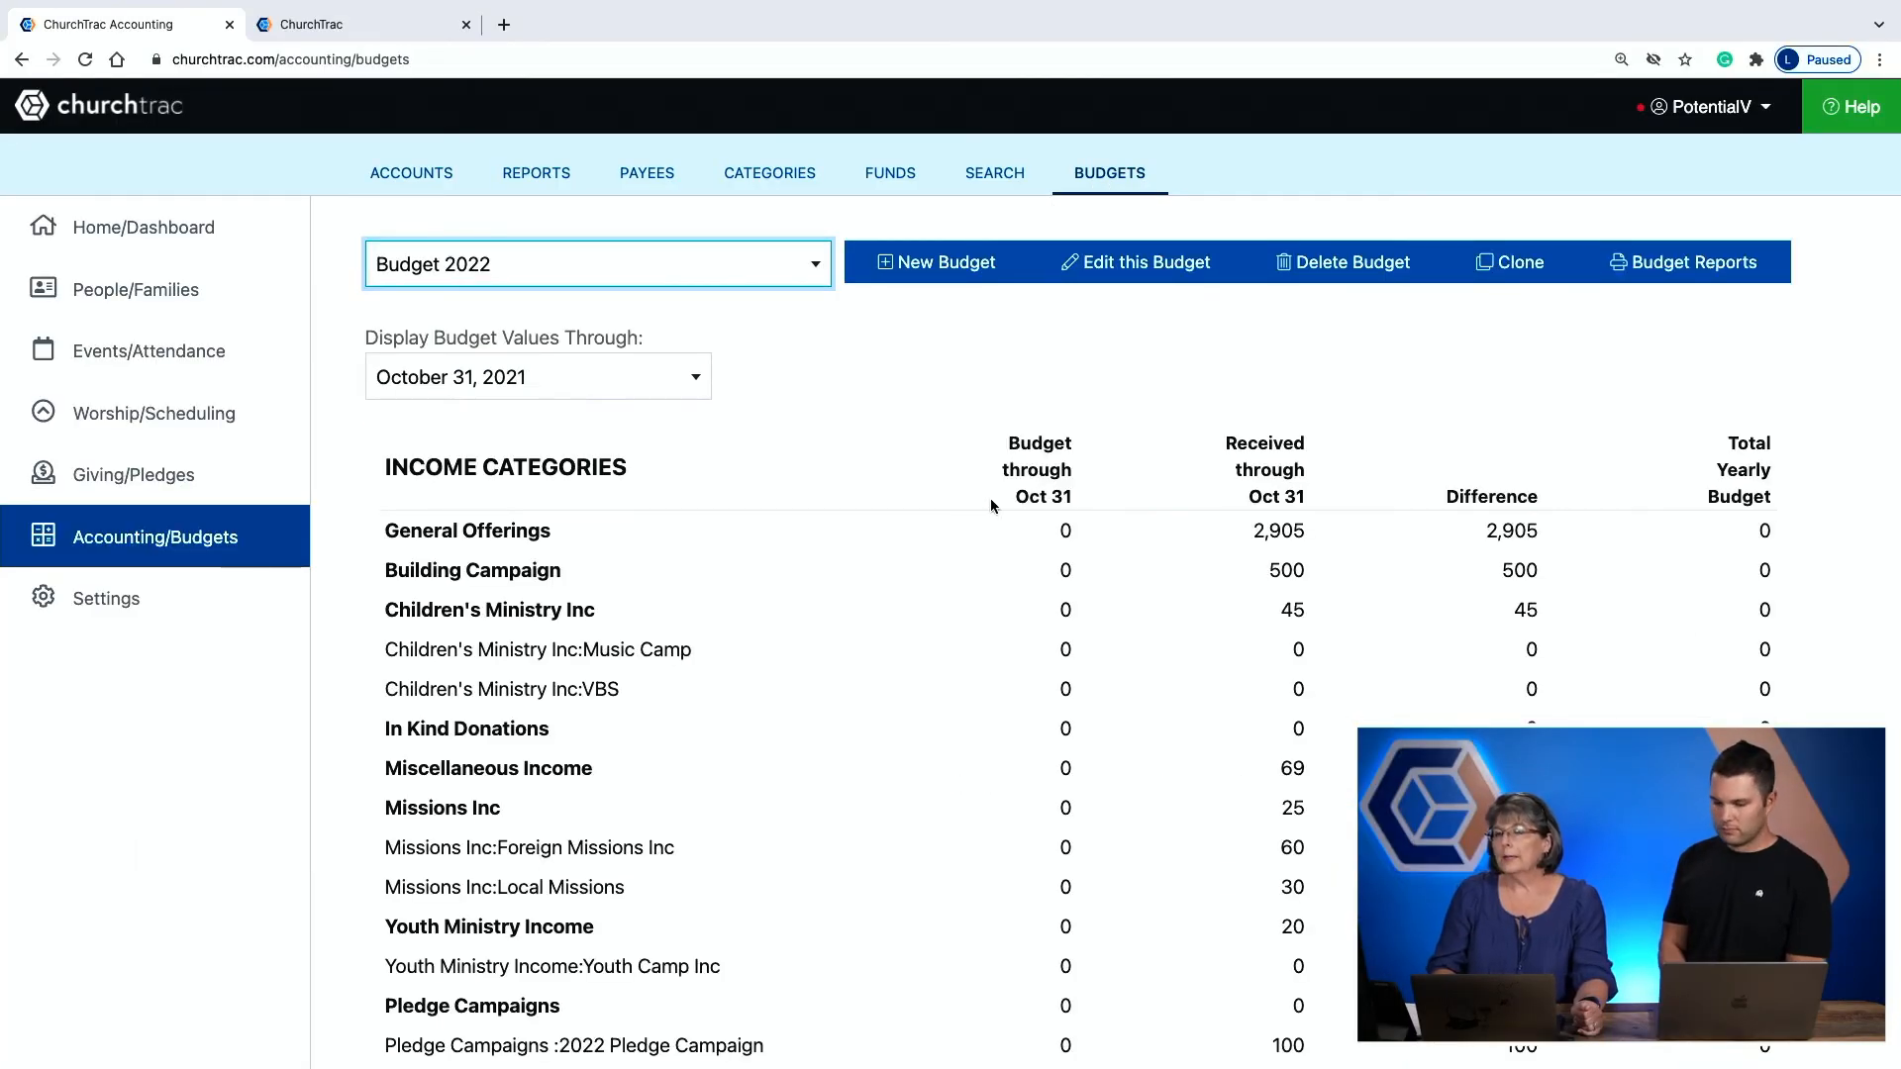
{"action": "left_click", "coordinate": [1168, 259]}
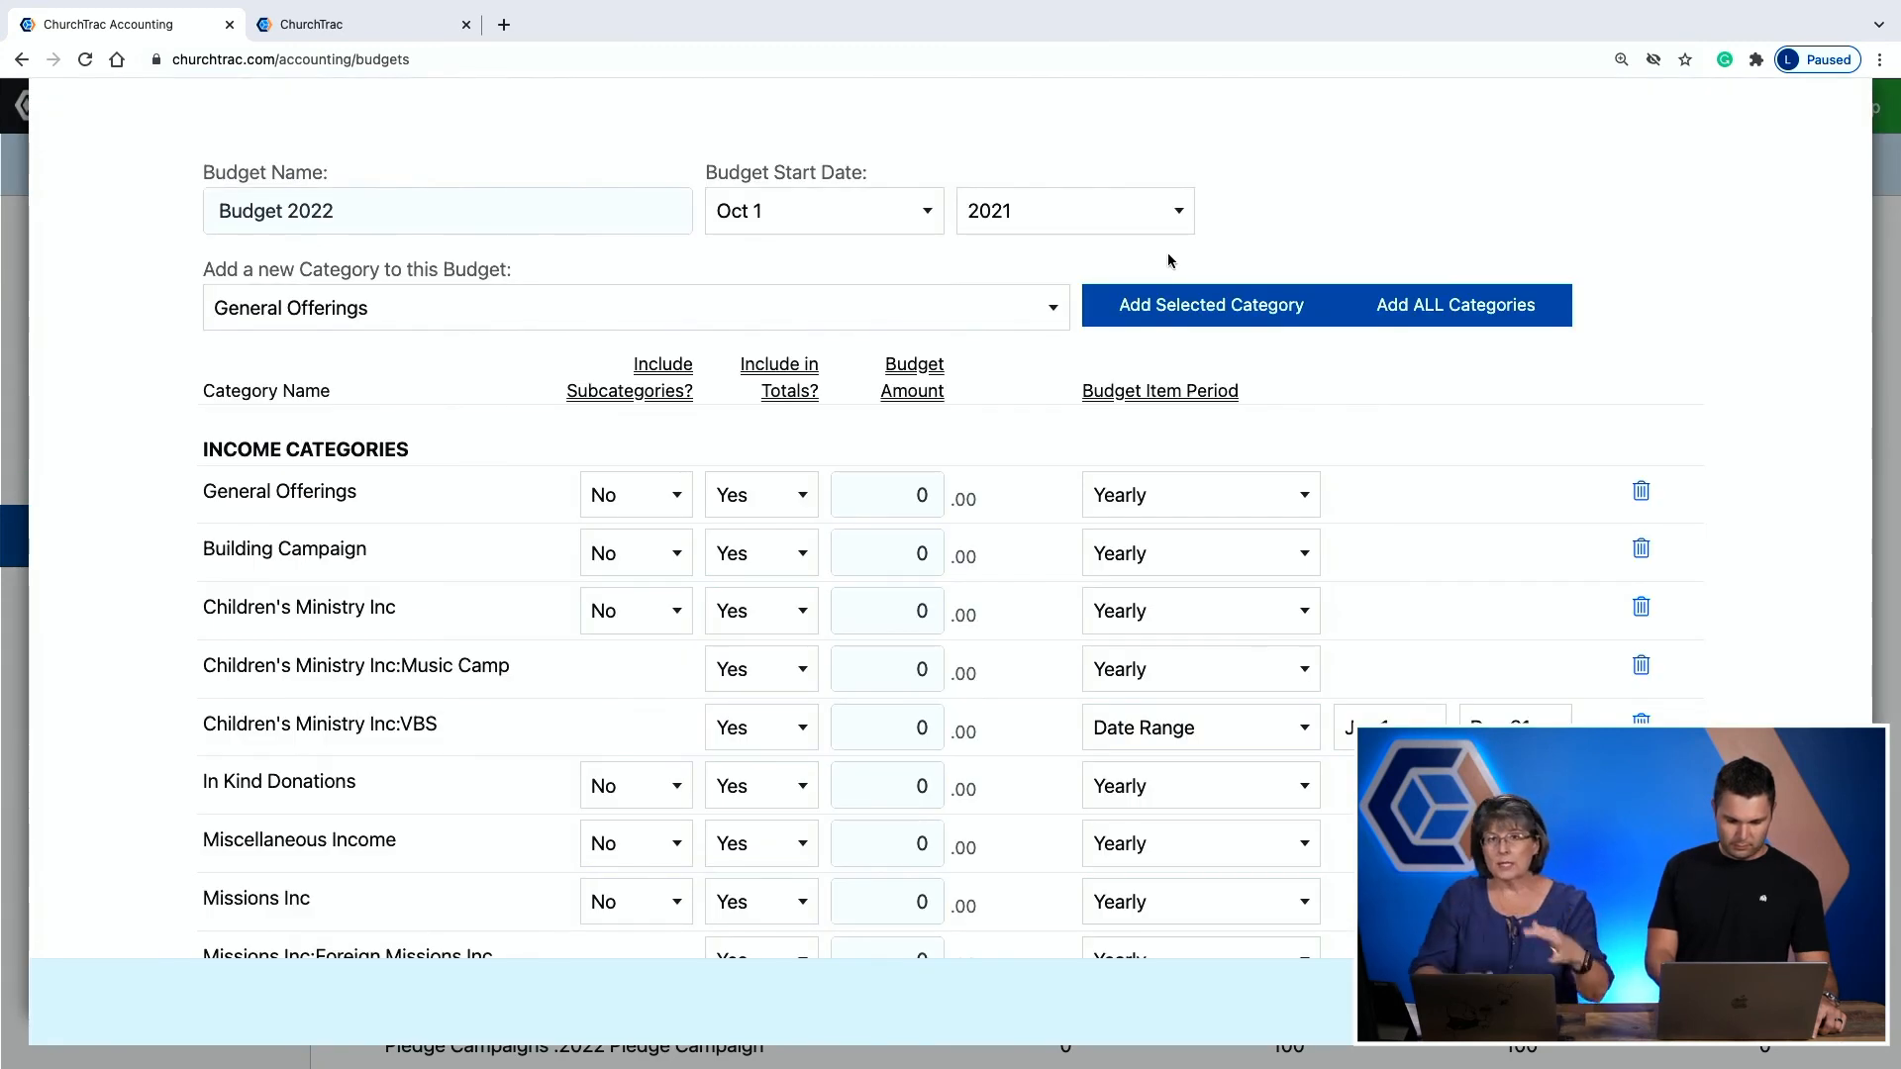
{"action": "scroll", "coordinate": [1218, 544], "scroll_direction": "down", "scroll_amount": 5}
{"action": "scroll", "coordinate": [1218, 545], "scroll_direction": "down", "scroll_amount": 5}
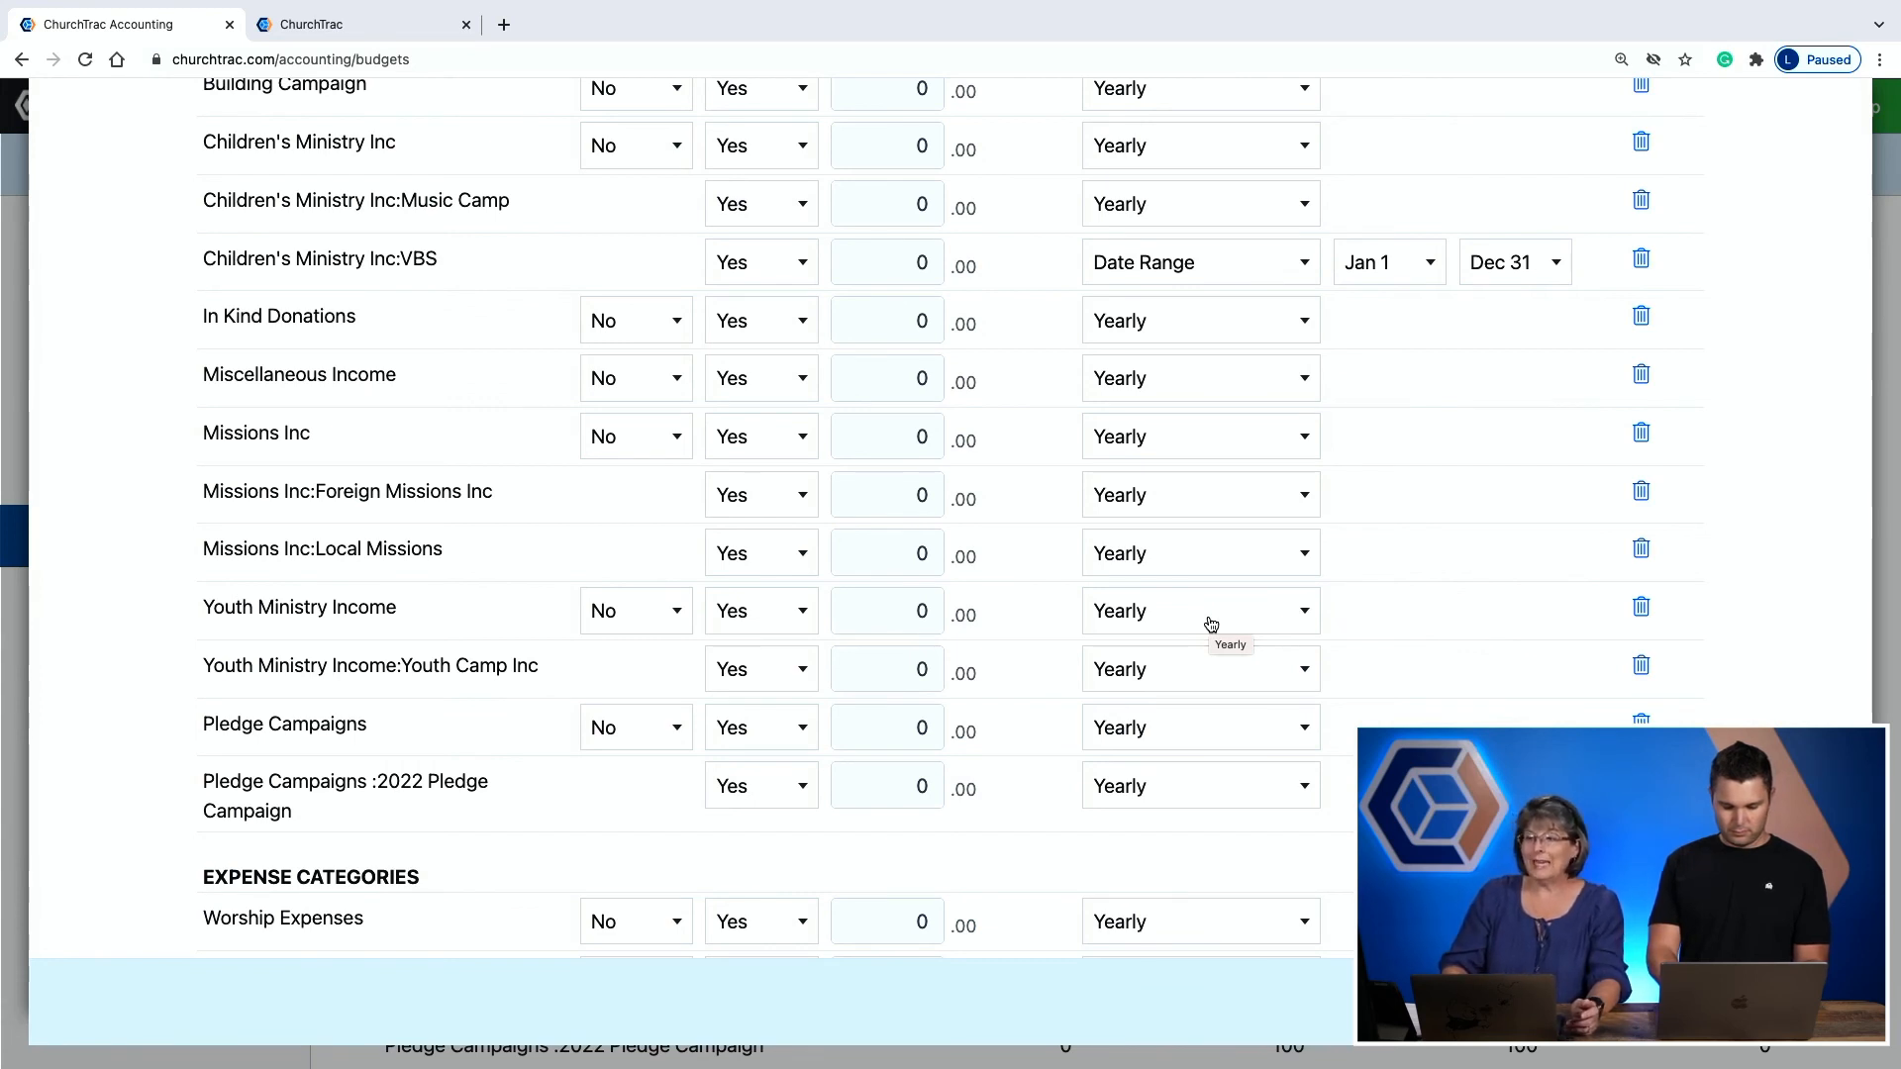
{"action": "left_click", "coordinate": [1183, 671]}
{"action": "left_click", "coordinate": [1172, 764]}
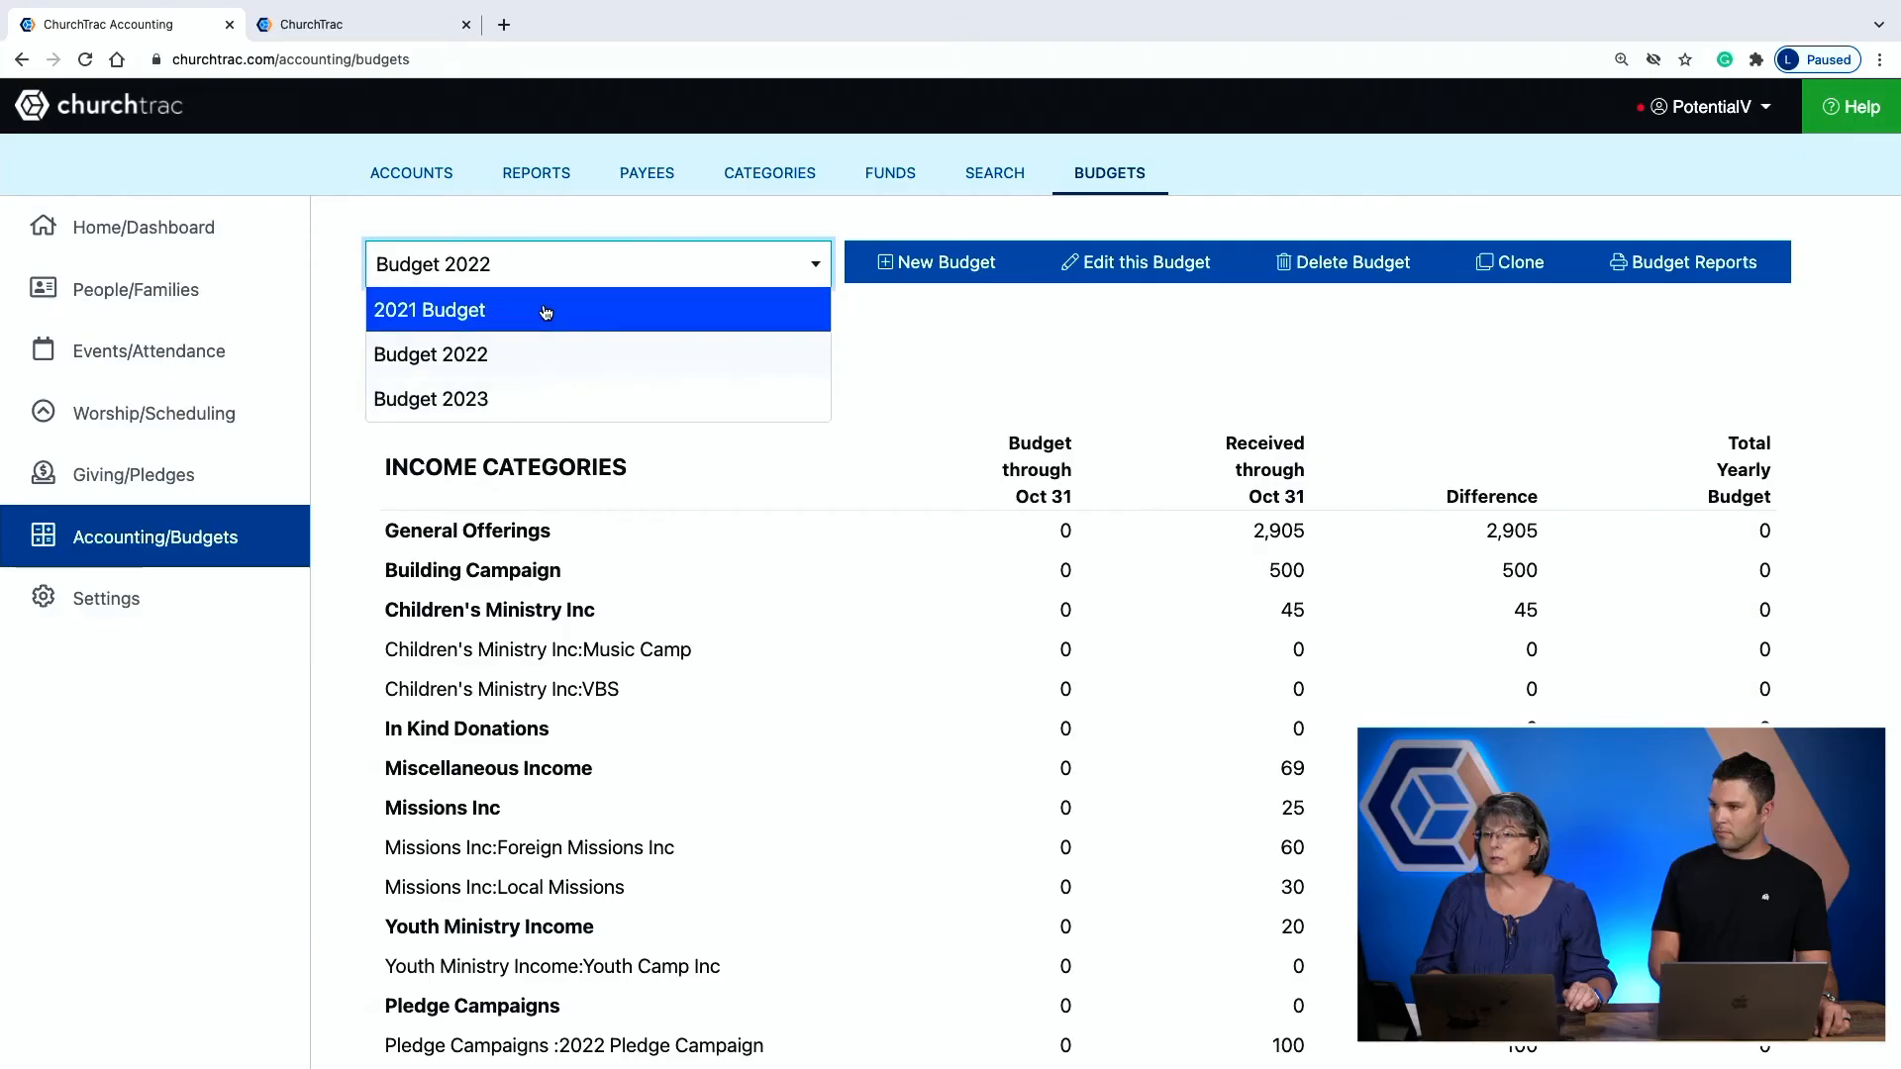
Display the 2021 Budget and review the budgeted and actual amounts of its income and expense categories
{"action": "left_click", "coordinate": [544, 309]}
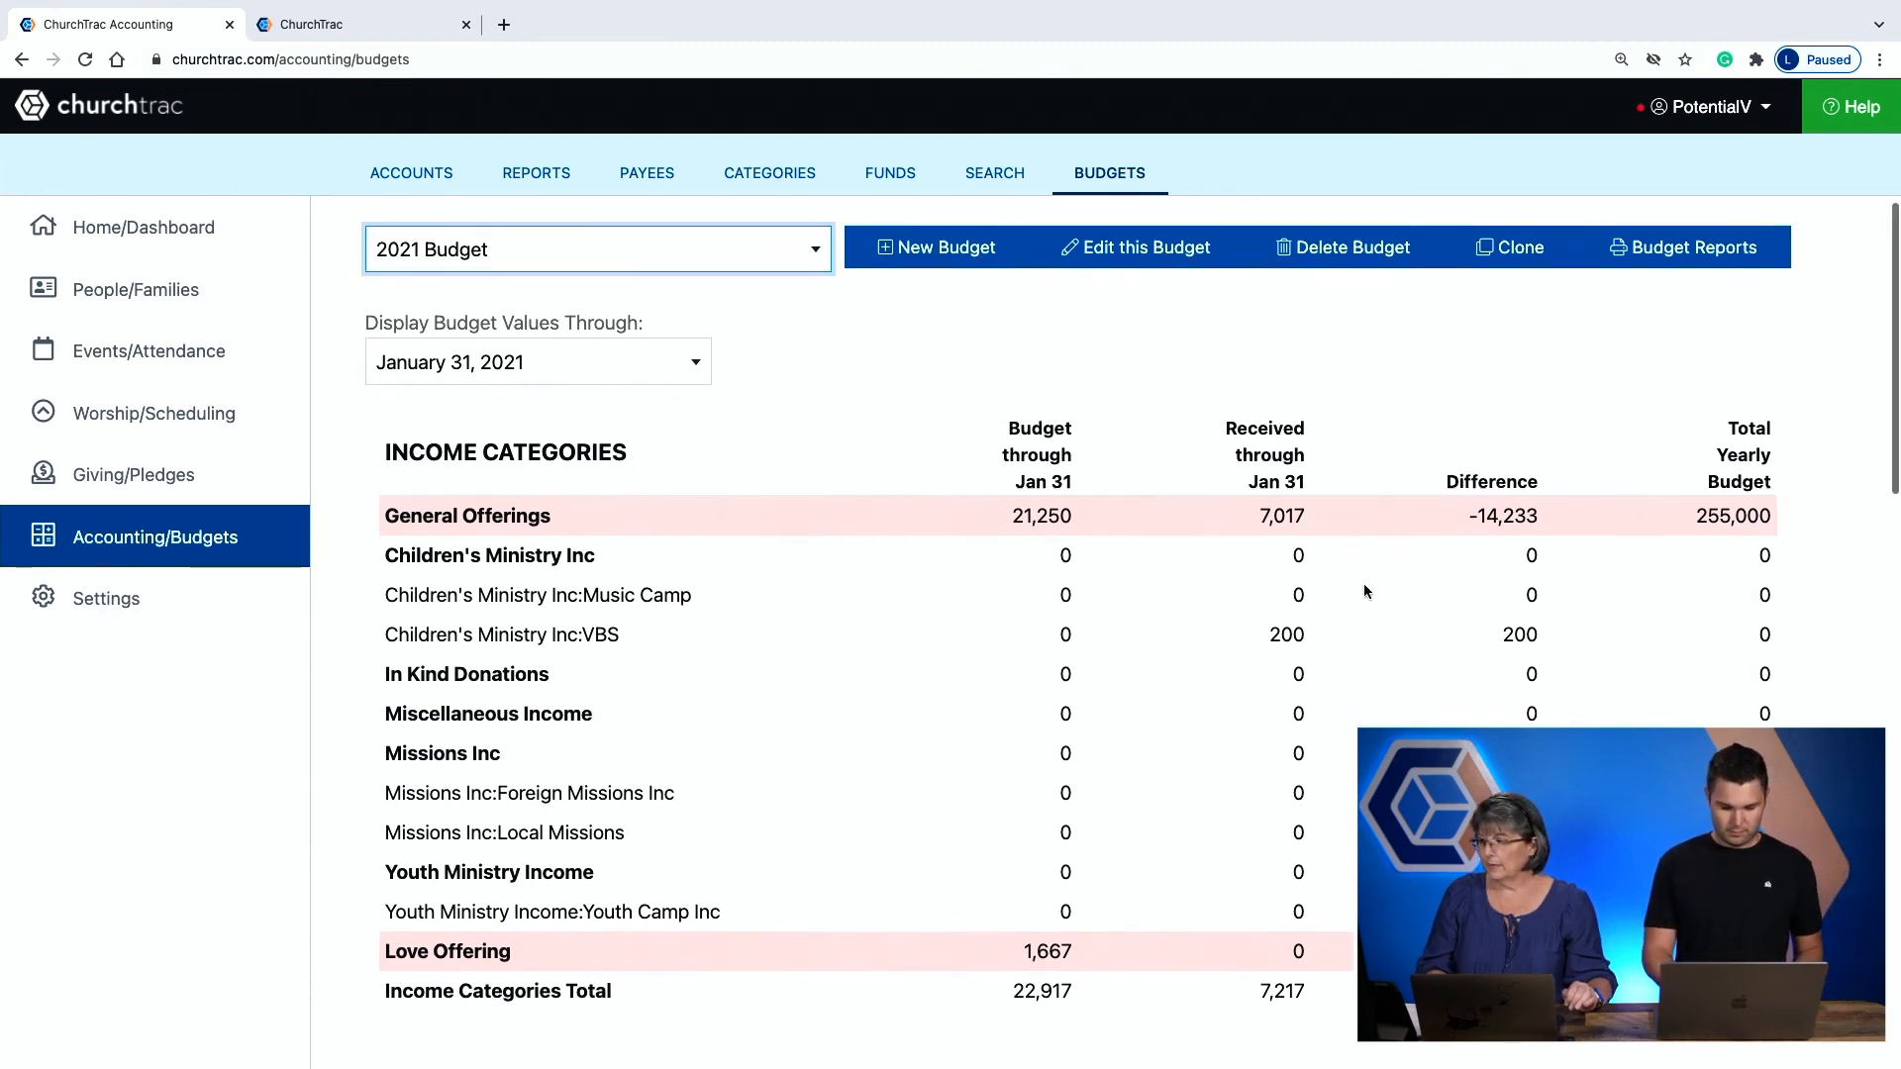
{"action": "scroll", "coordinate": [1365, 591], "scroll_direction": "down", "scroll_amount": 3}
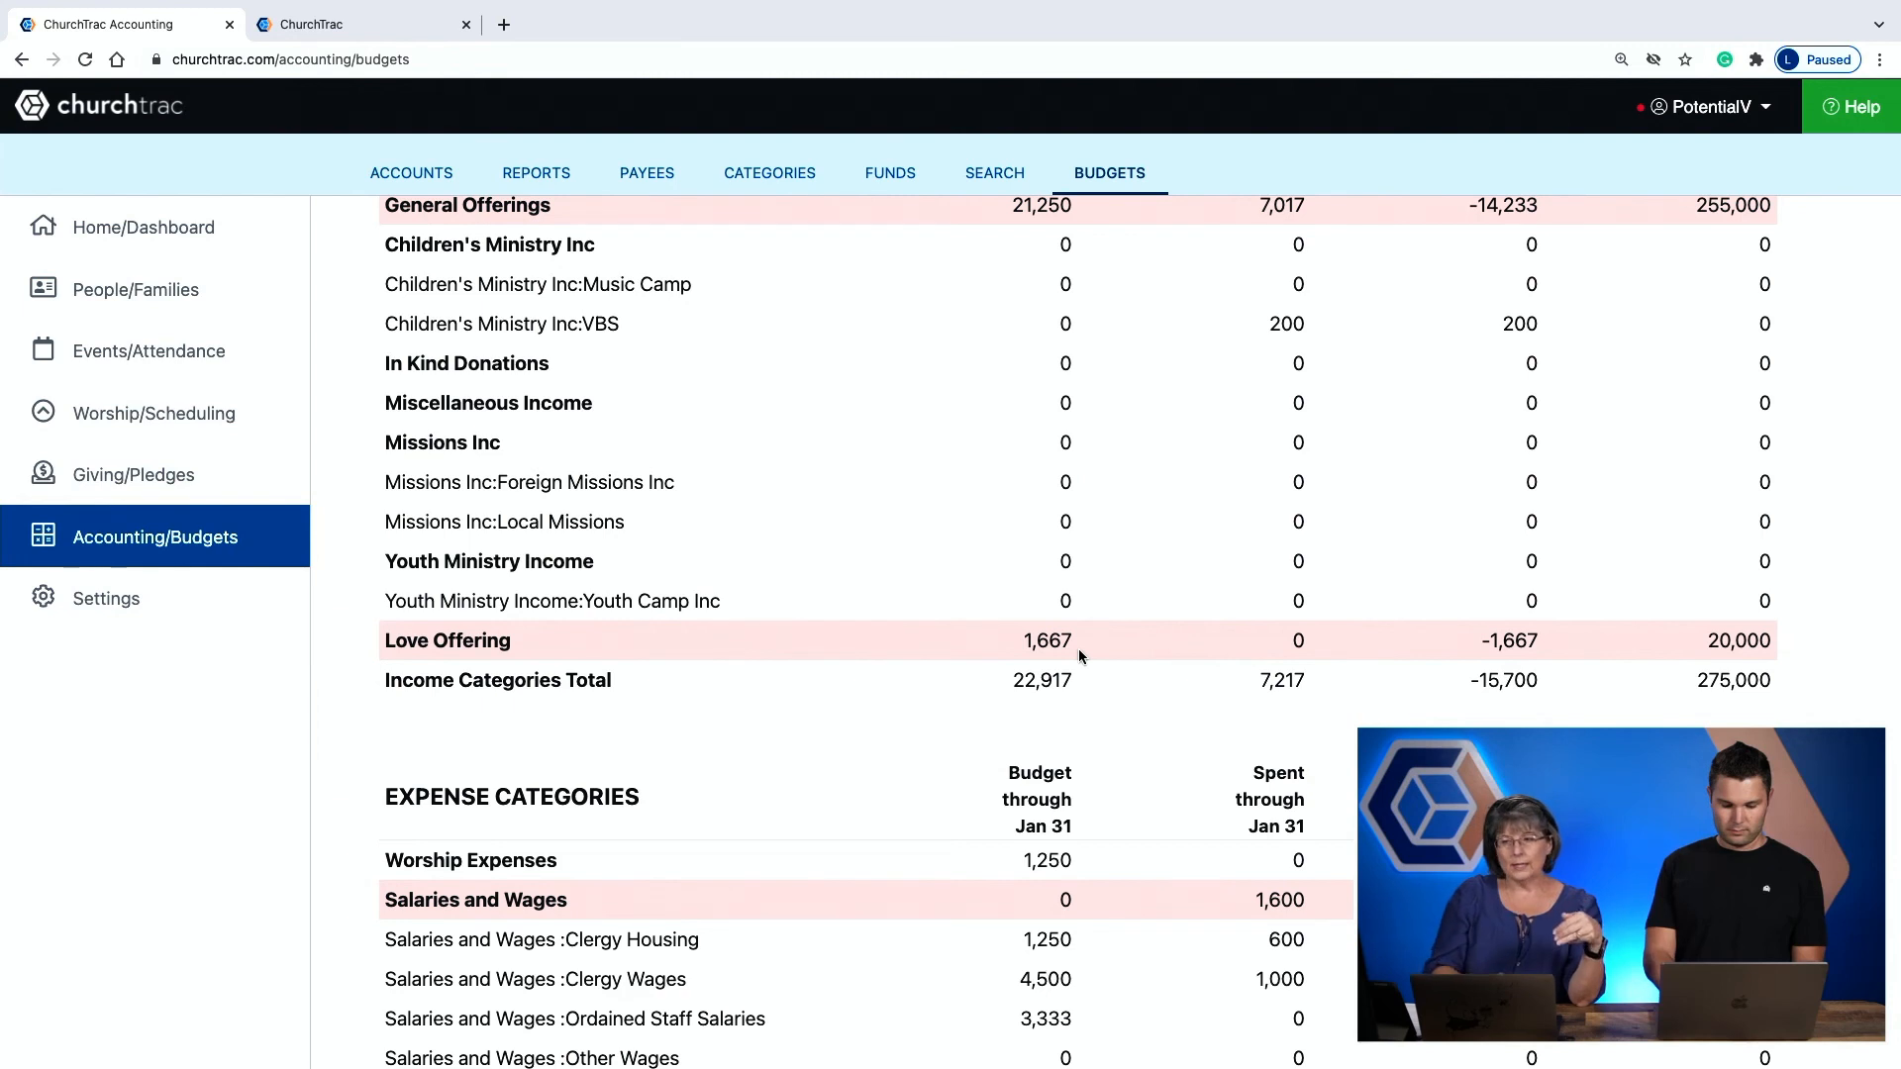
{"action": "scroll", "coordinate": [1078, 656], "scroll_direction": "up", "scroll_amount": 2}
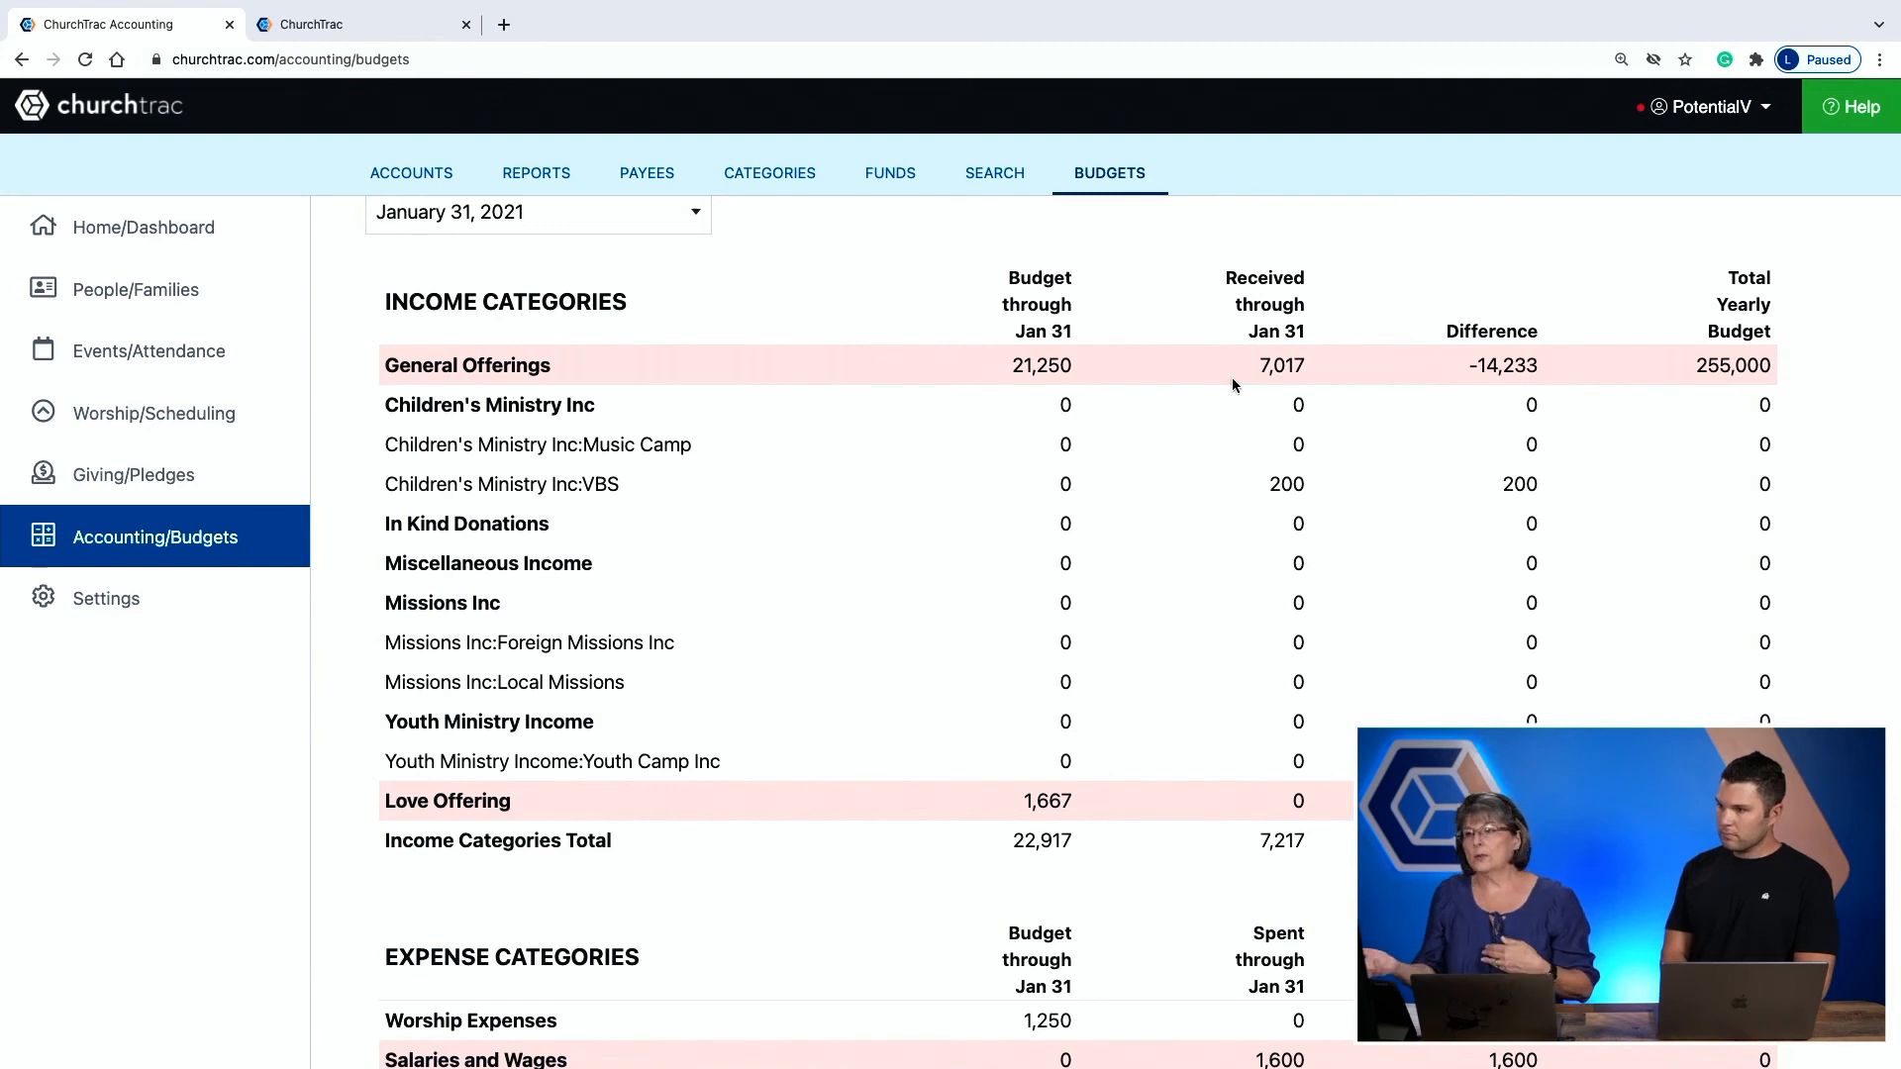
{"action": "scroll", "coordinate": [1205, 359], "scroll_direction": "down", "scroll_amount": 8}
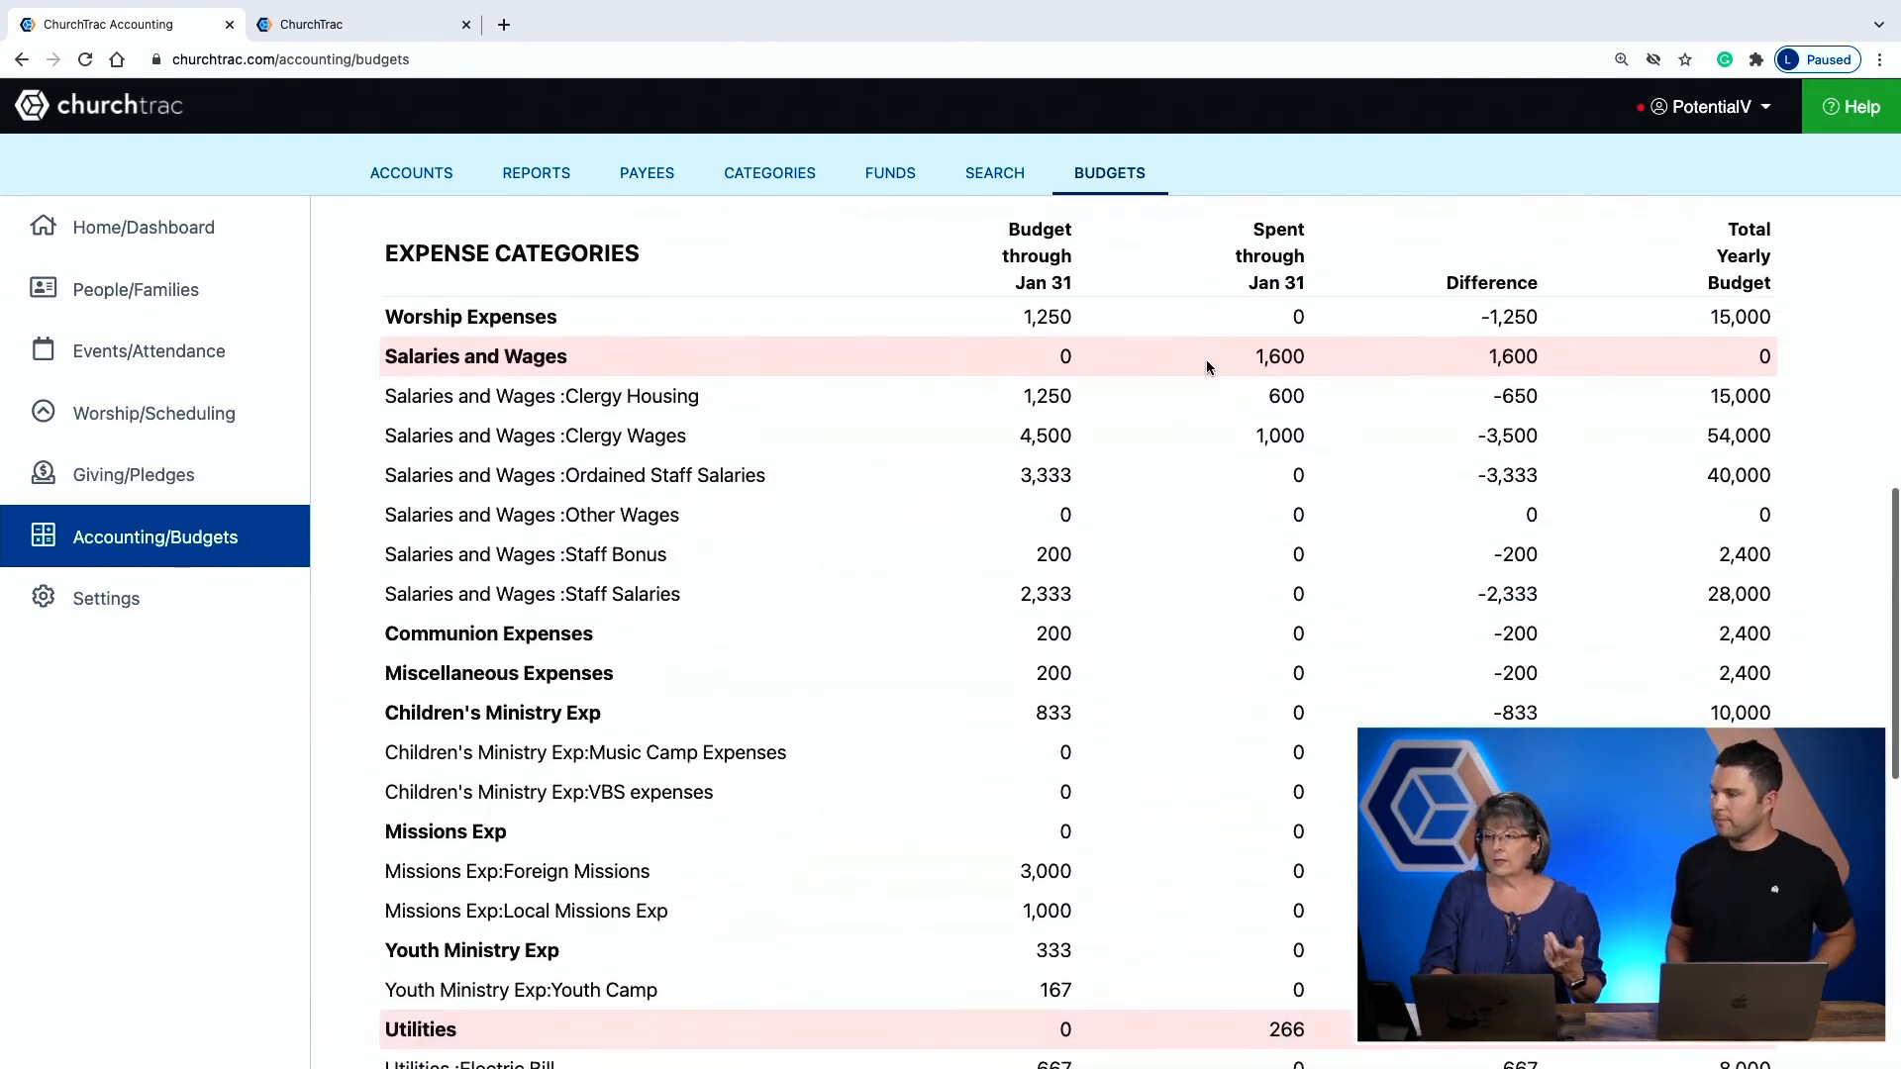